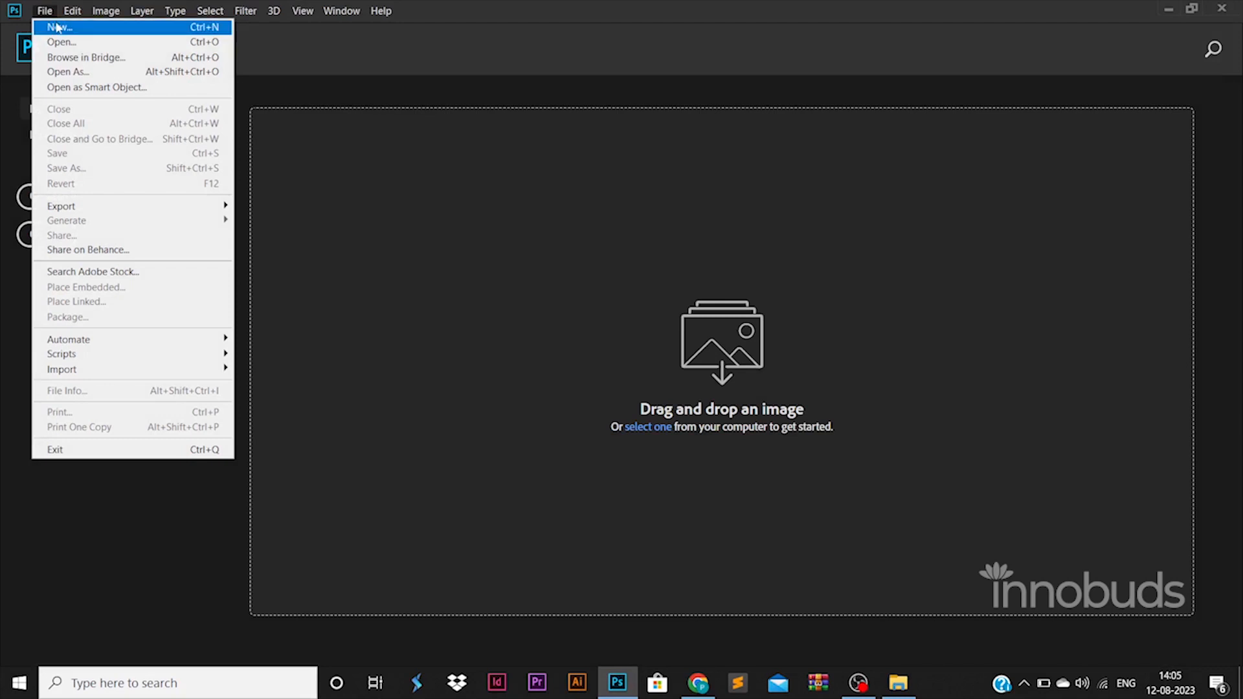
# Create a new 1500 × 1500 px document at 72 pixels/inch
pyautogui.click(58, 26)
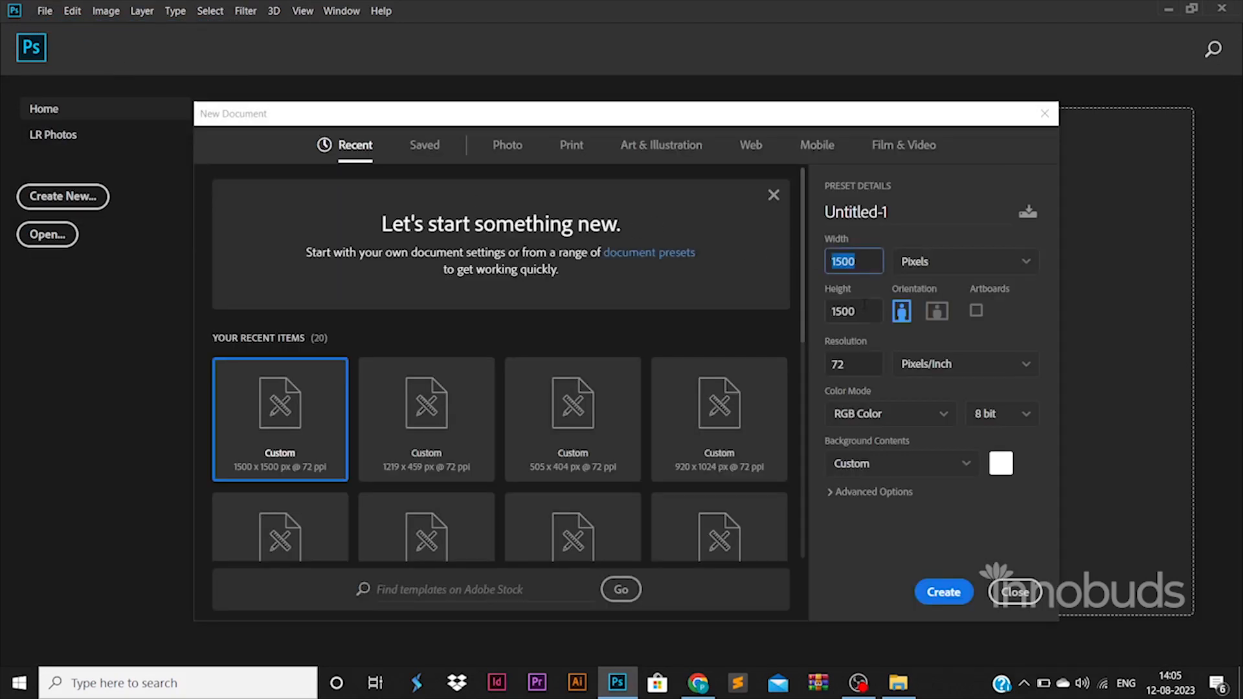
pyautogui.click(865, 305)
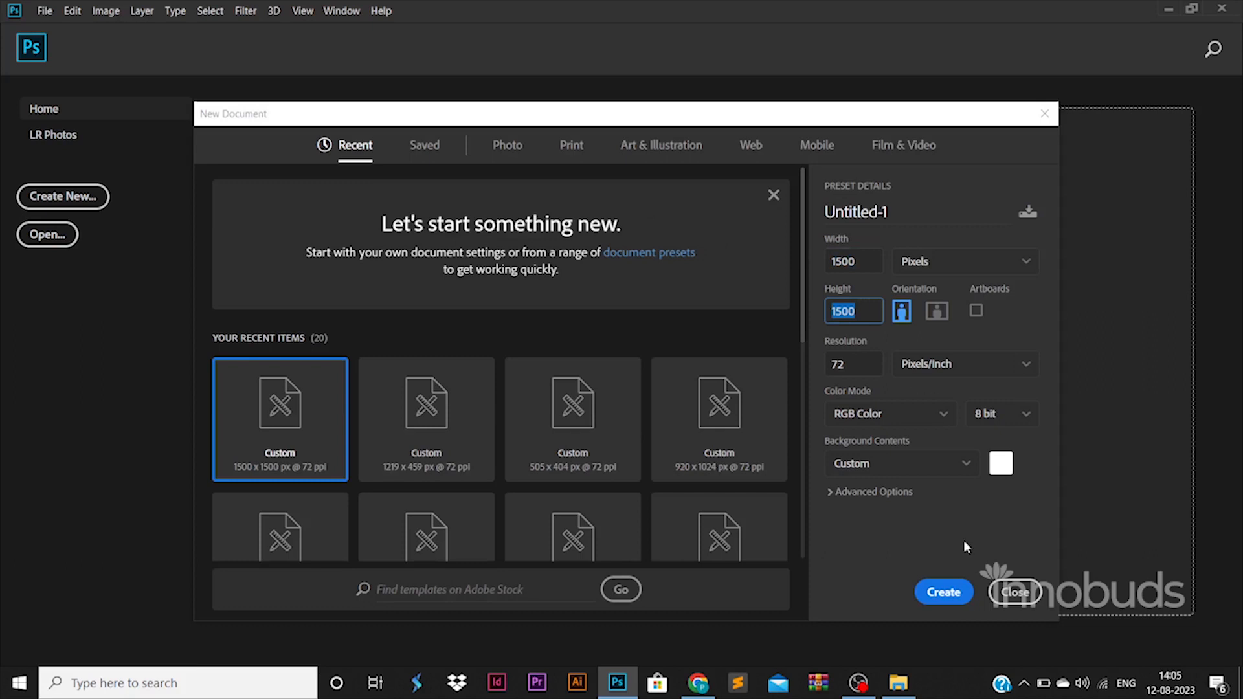
pyautogui.click(941, 589)
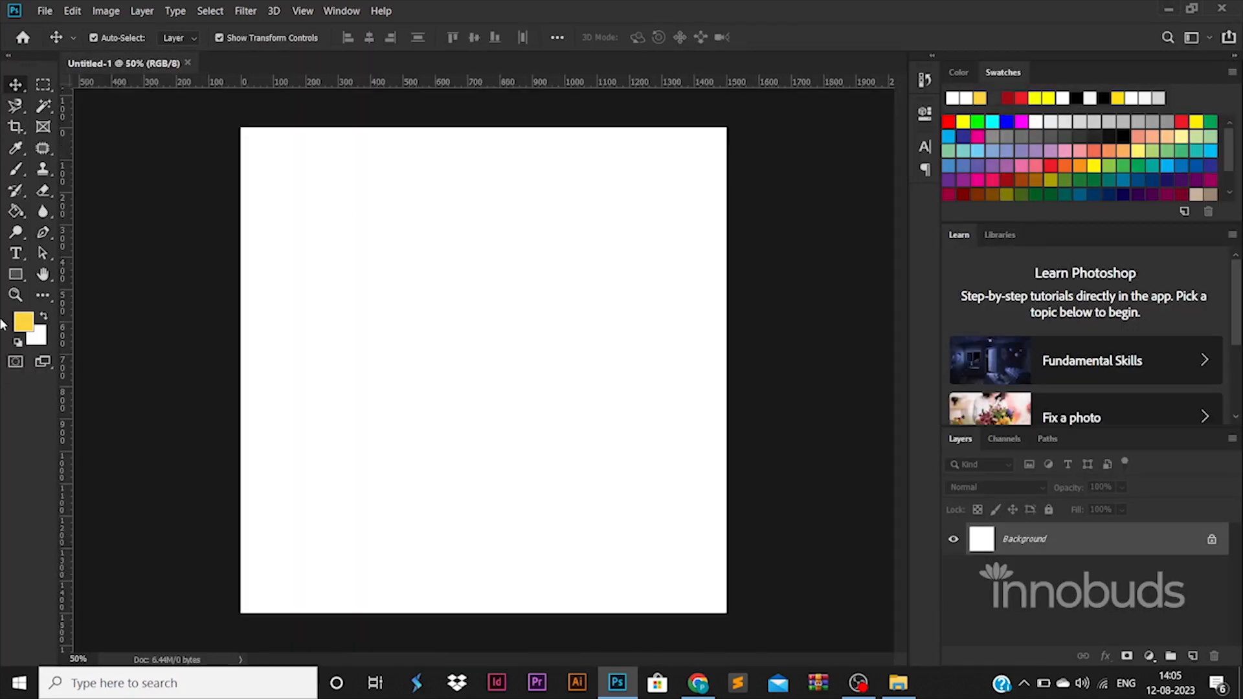
# Drag out two vertical guides and unlock the Background into editable Layer 0
pyautogui.moveTo(65, 333); pyautogui.dragTo(252, 330)
pyautogui.moveTo(68, 373); pyautogui.dragTo(448, 393)
pyautogui.moveTo(484, 394); pyautogui.dragTo(726, 394)
pyautogui.press('Escape')
pyautogui.click(1212, 538)
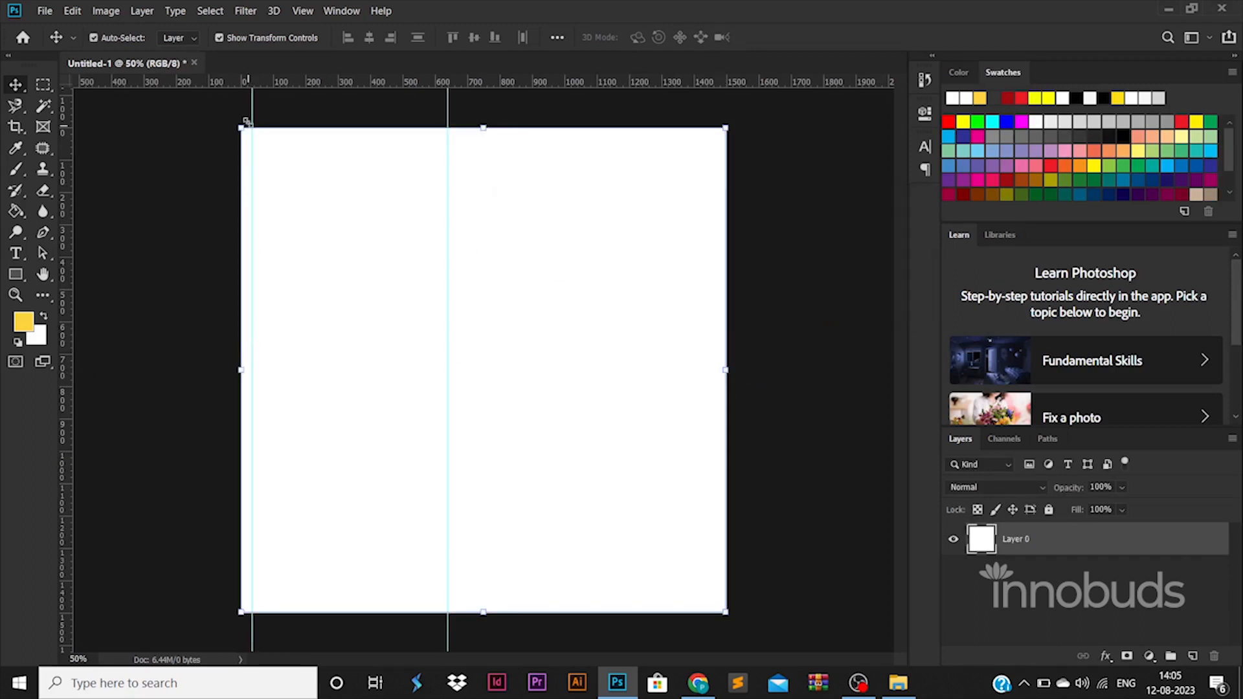
pyautogui.click(235, 117)
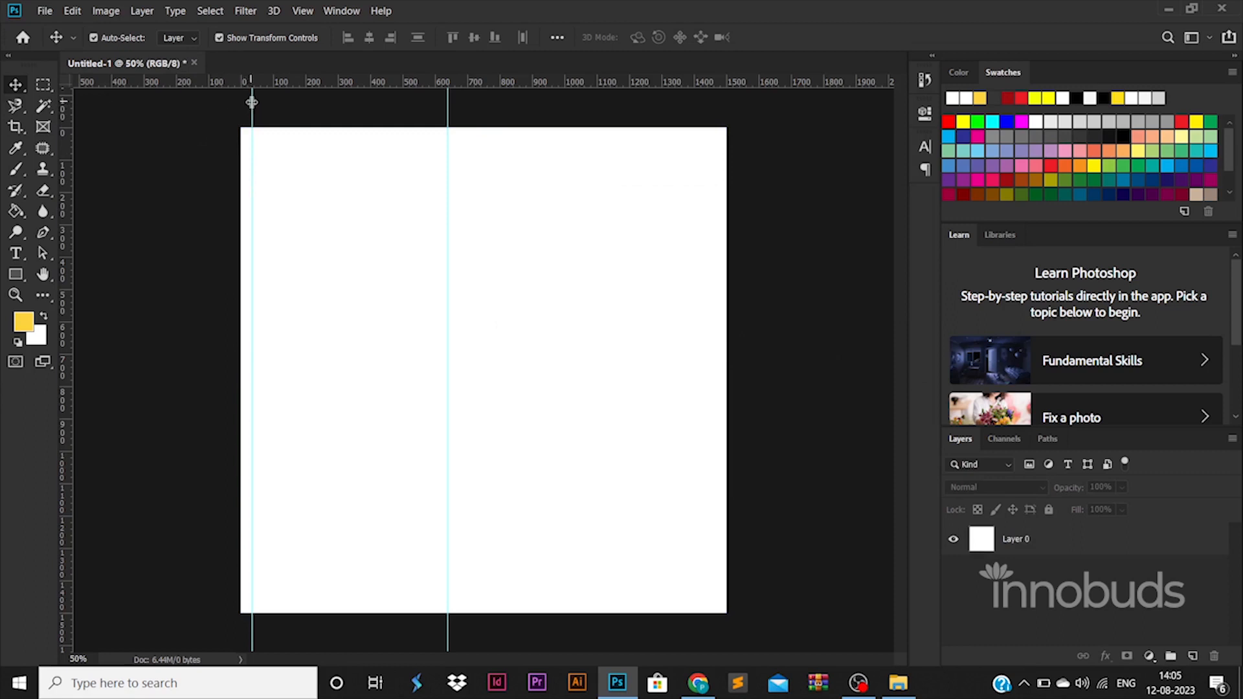
# Position vertical guides near the left and right edges and add guides near the top and bottom
pyautogui.moveTo(252, 102); pyautogui.dragTo(257, 107)
pyautogui.moveTo(449, 108); pyautogui.dragTo(695, 145)
pyautogui.moveTo(661, 84); pyautogui.dragTo(688, 595)
pyautogui.click(1114, 541)
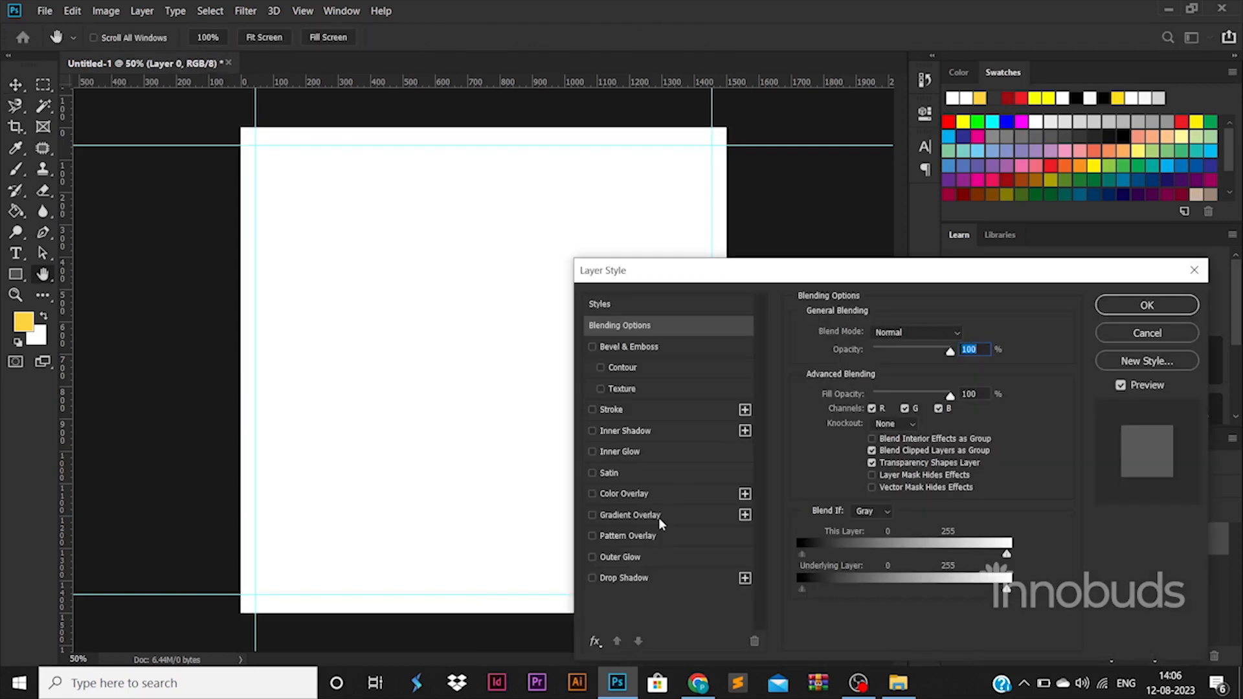
# Give Layer 0 a Gradient Overlay running from white to a near-white grey
pyautogui.click(659, 518)
pyautogui.click(920, 360)
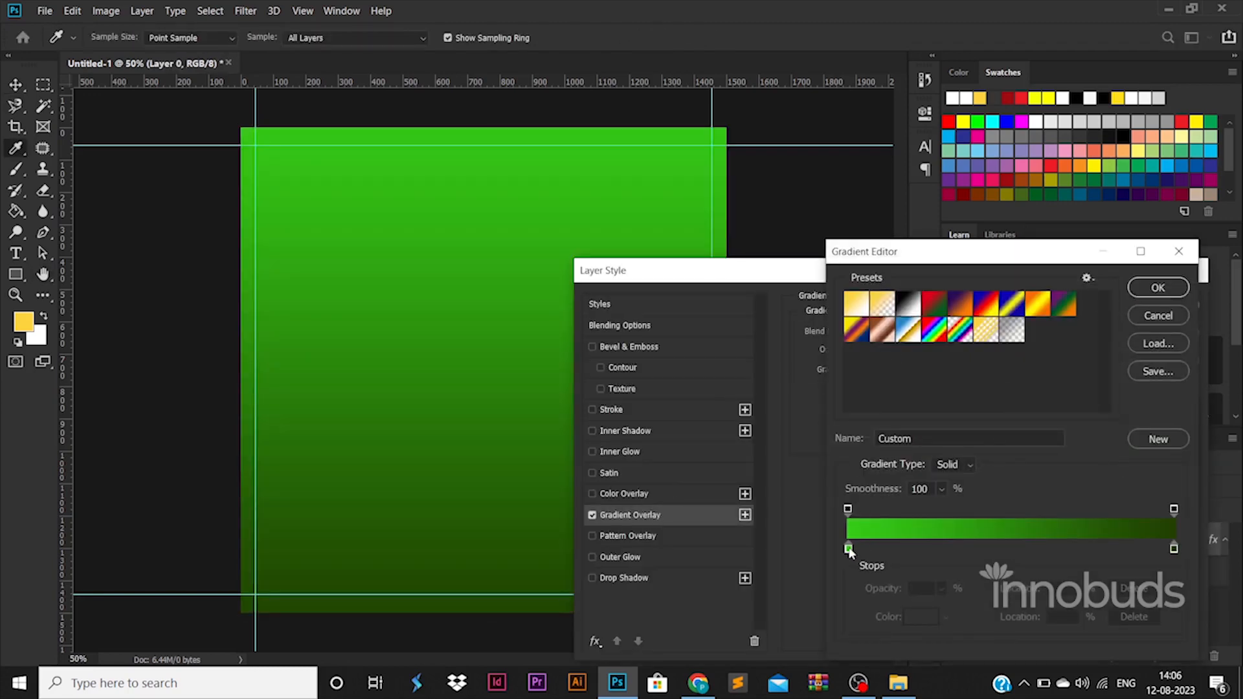
pyautogui.doubleClick(849, 551)
pyautogui.moveTo(864, 438); pyautogui.dragTo(759, 358)
pyautogui.moveTo(842, 413); pyautogui.dragTo(771, 415)
pyautogui.moveTo(838, 385)
pyautogui.mouseDown()
pyautogui.moveTo(788, 367)
pyautogui.moveTo(766, 311)
pyautogui.moveTo(792, 347)
pyautogui.moveTo(760, 346)
pyautogui.moveTo(770, 322)
pyautogui.moveTo(817, 328)
pyautogui.moveTo(798, 340)
pyautogui.mouseUp()
pyautogui.click(1173, 321)
pyautogui.doubleClick(1174, 550)
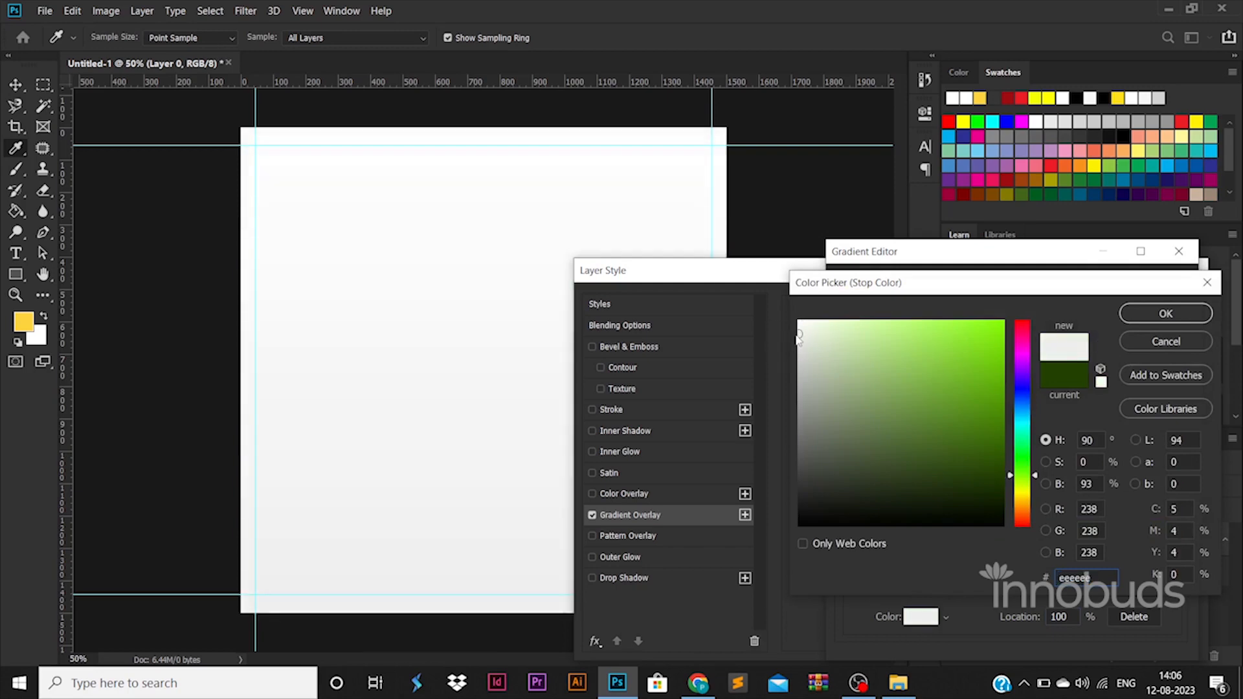
pyautogui.click(1188, 316)
pyautogui.click(1161, 287)
pyautogui.click(1148, 301)
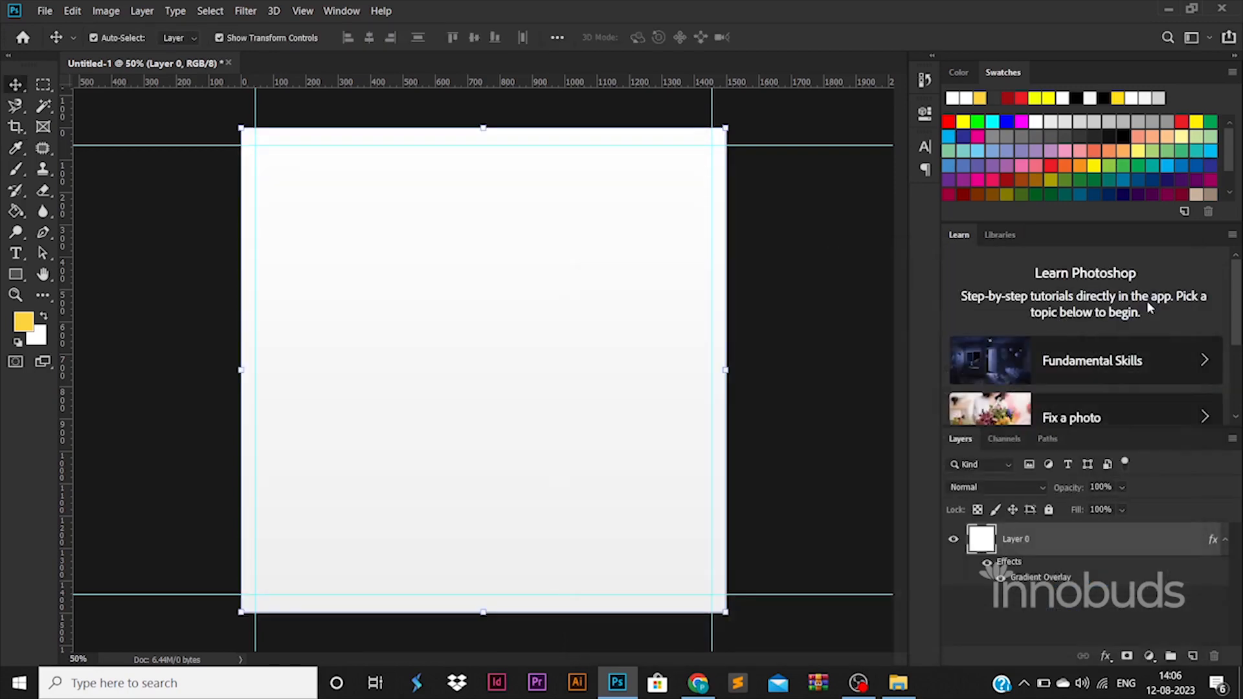
# Draw a tall yellow rounded-rectangle bar on the canvas
pyautogui.rightClick(23, 278)
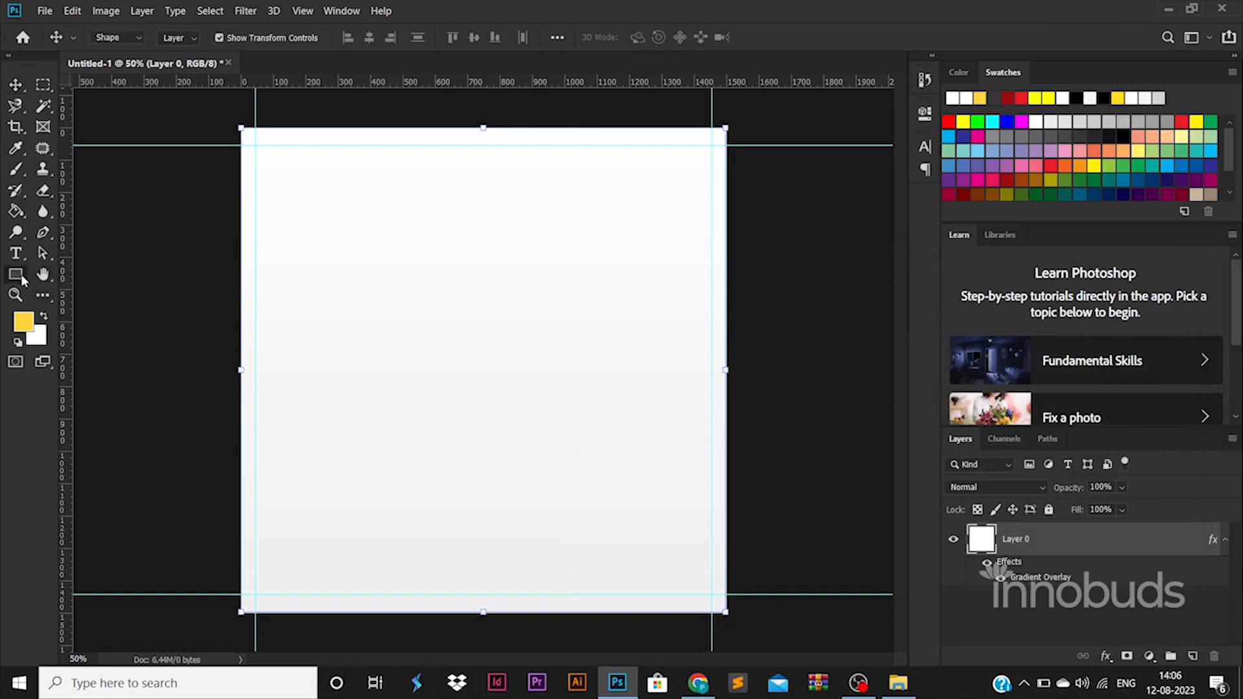
pyautogui.click(81, 290)
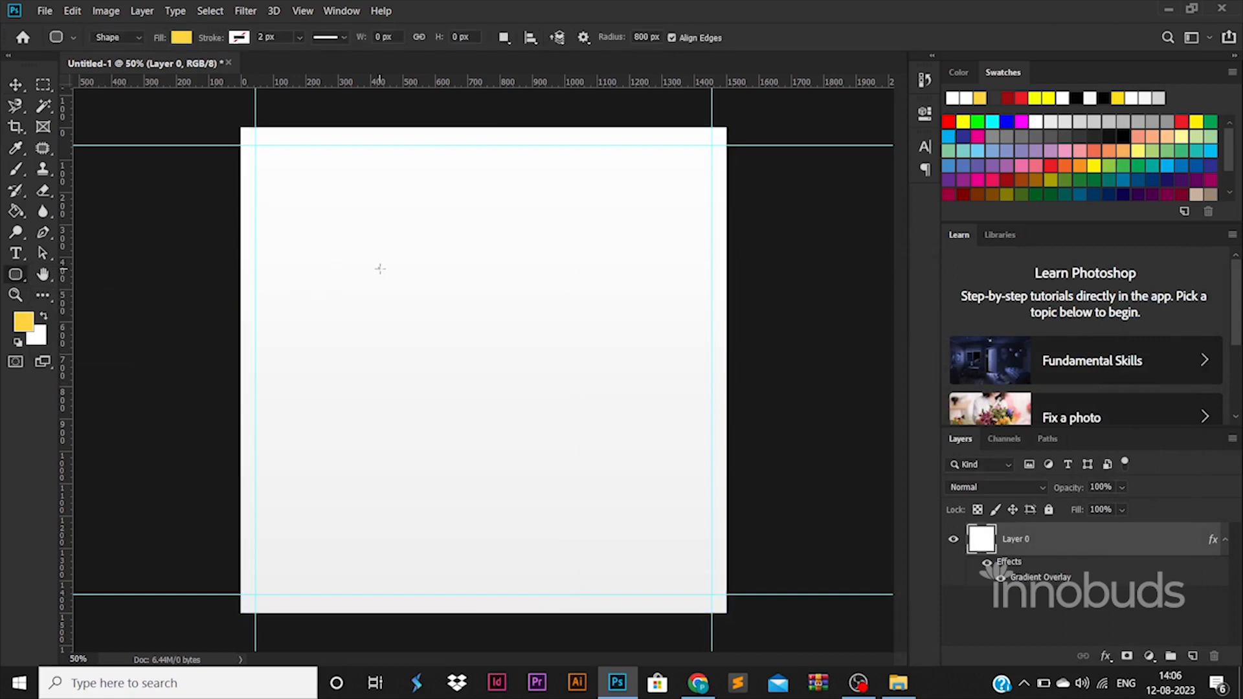
pyautogui.moveTo(380, 269); pyautogui.dragTo(404, 418)
pyautogui.click(16, 85)
pyautogui.moveTo(379, 298); pyautogui.dragTo(417, 400)
pyautogui.hotkey('ctrl', 't')
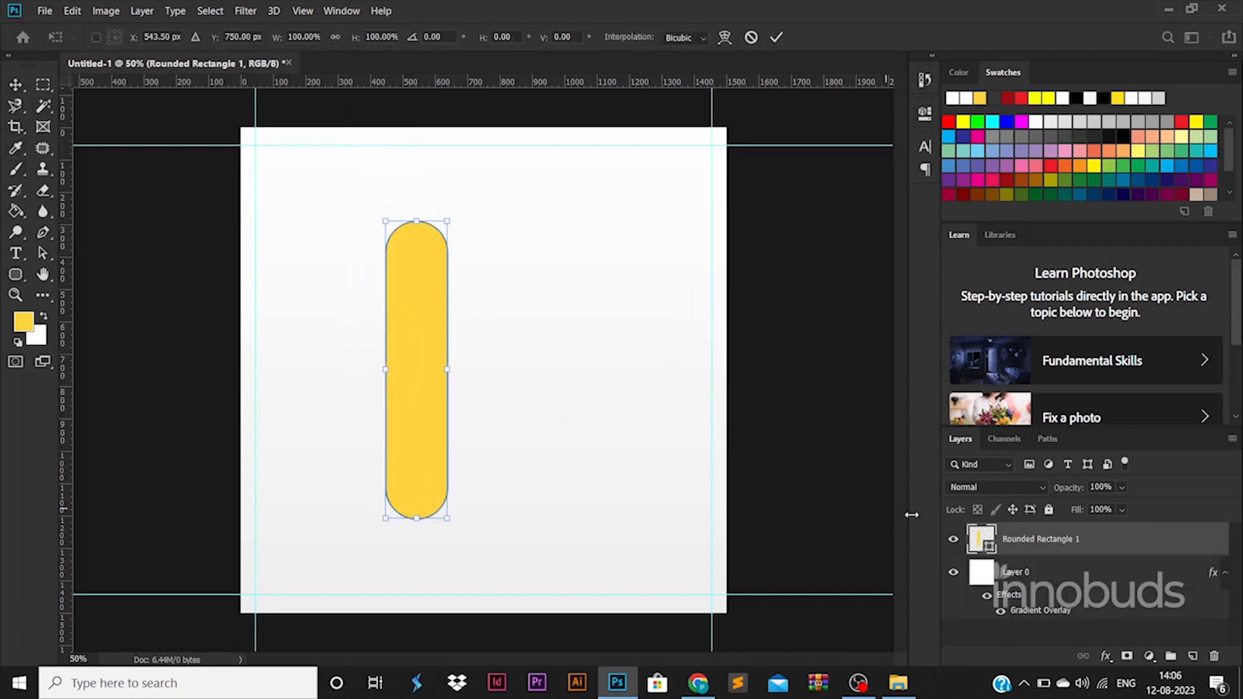
pyautogui.click(1072, 541)
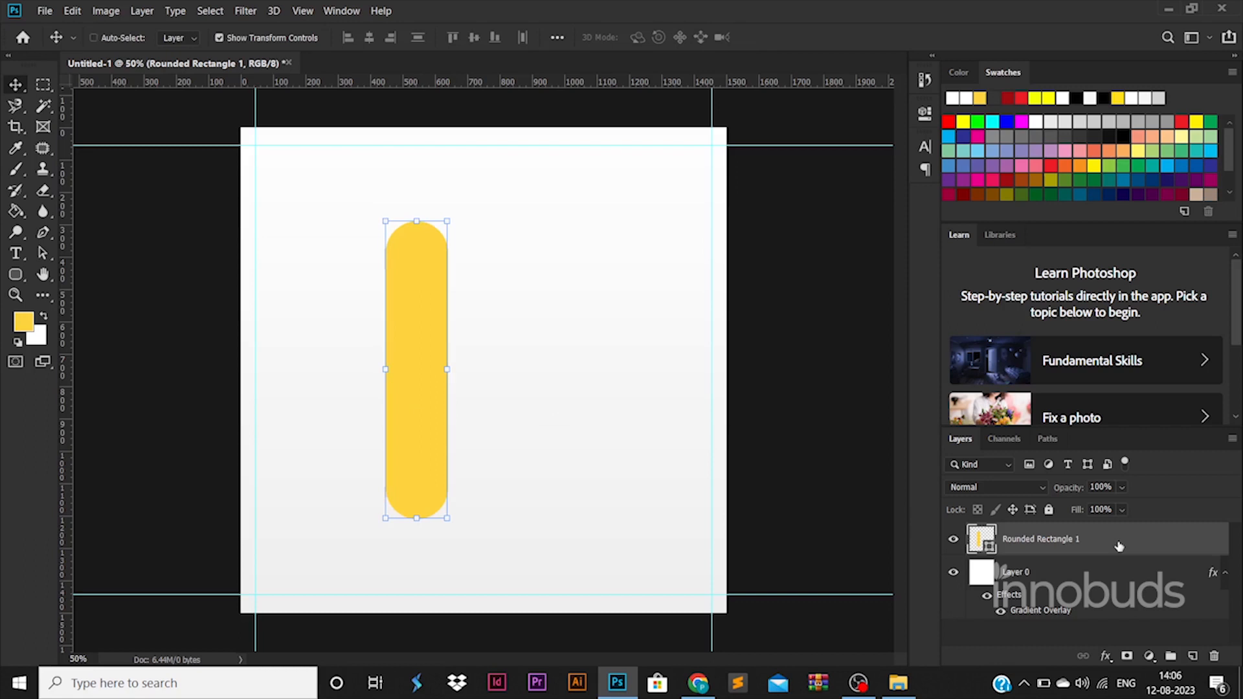
# Duplicate the bar, rotate the copy 90° clockwise, and centre both into a plus shape
pyautogui.hotkey('ctrl', 'j')
pyautogui.hotkey('ctrl', 't')
pyautogui.moveTo(440, 430); pyautogui.dragTo(538, 429)
pyautogui.rightClick(537, 429)
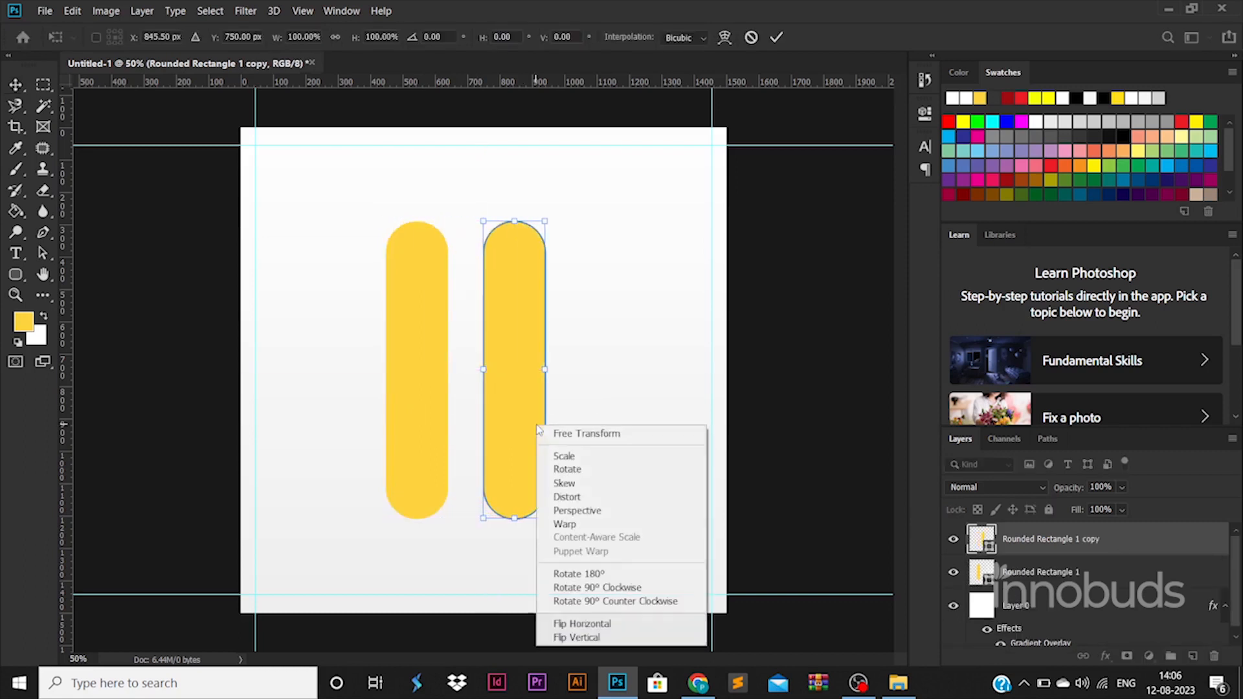
pyautogui.click(596, 587)
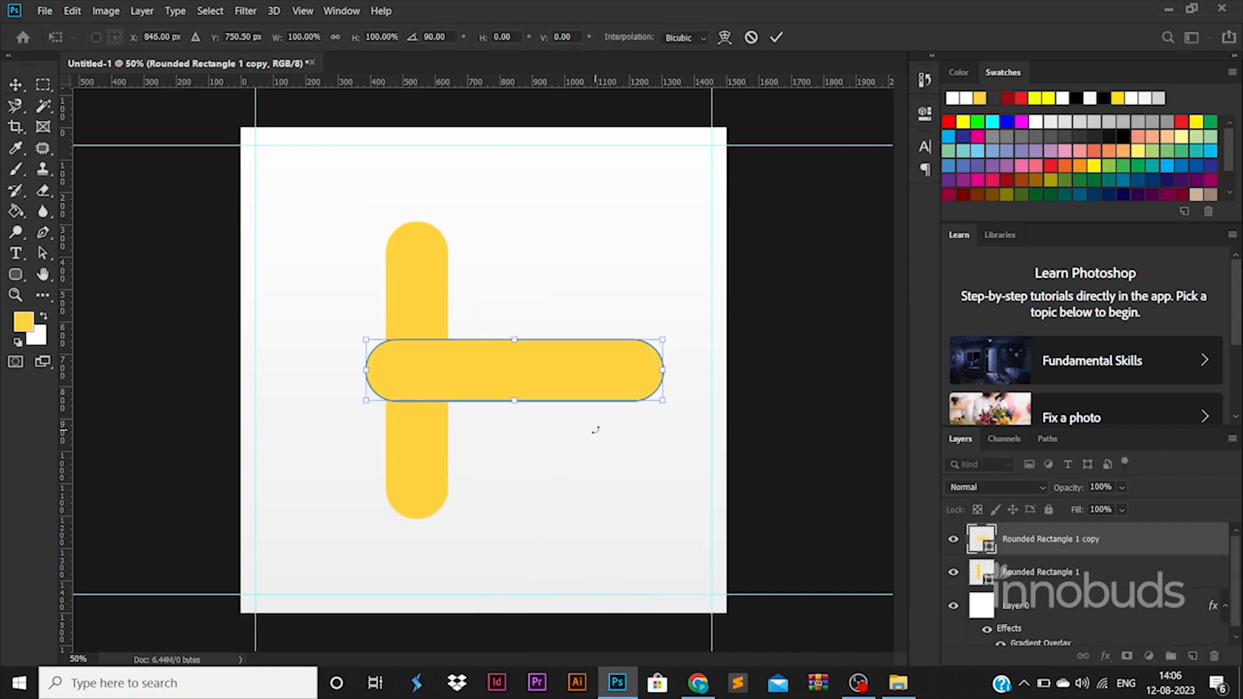
pyautogui.click(1040, 574)
pyautogui.keyDown('shift'); pyautogui.click(1066, 540); pyautogui.keyUp('shift')
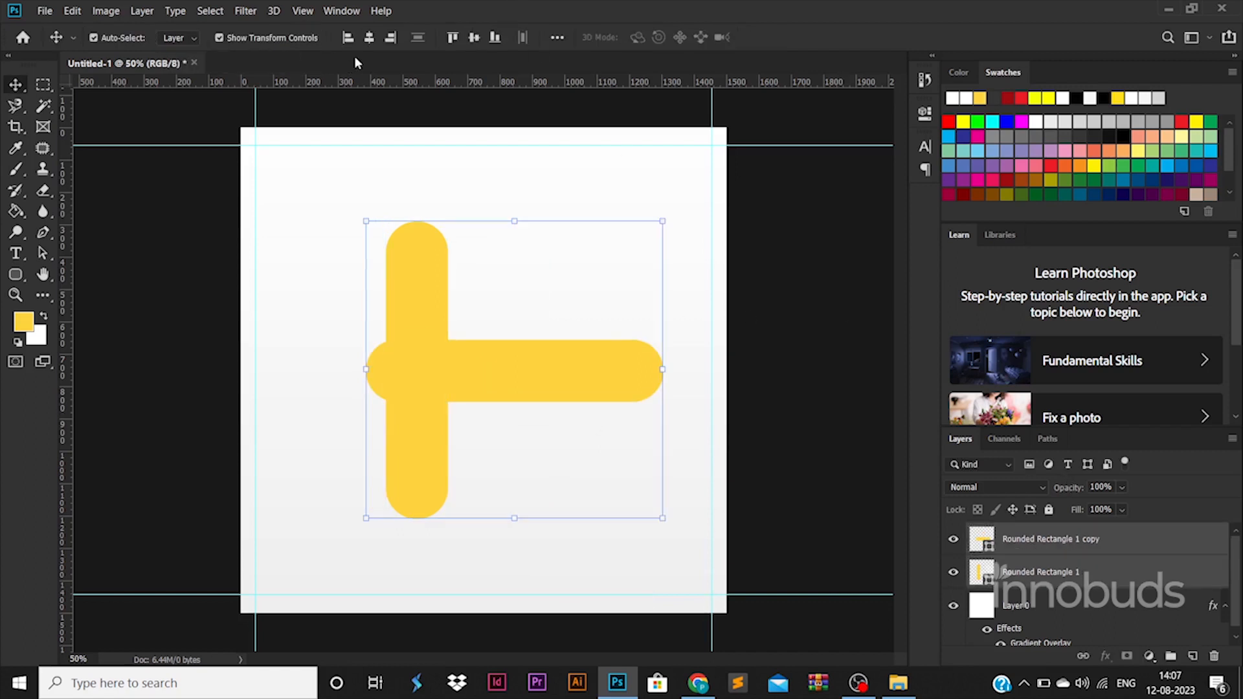
pyautogui.click(370, 37)
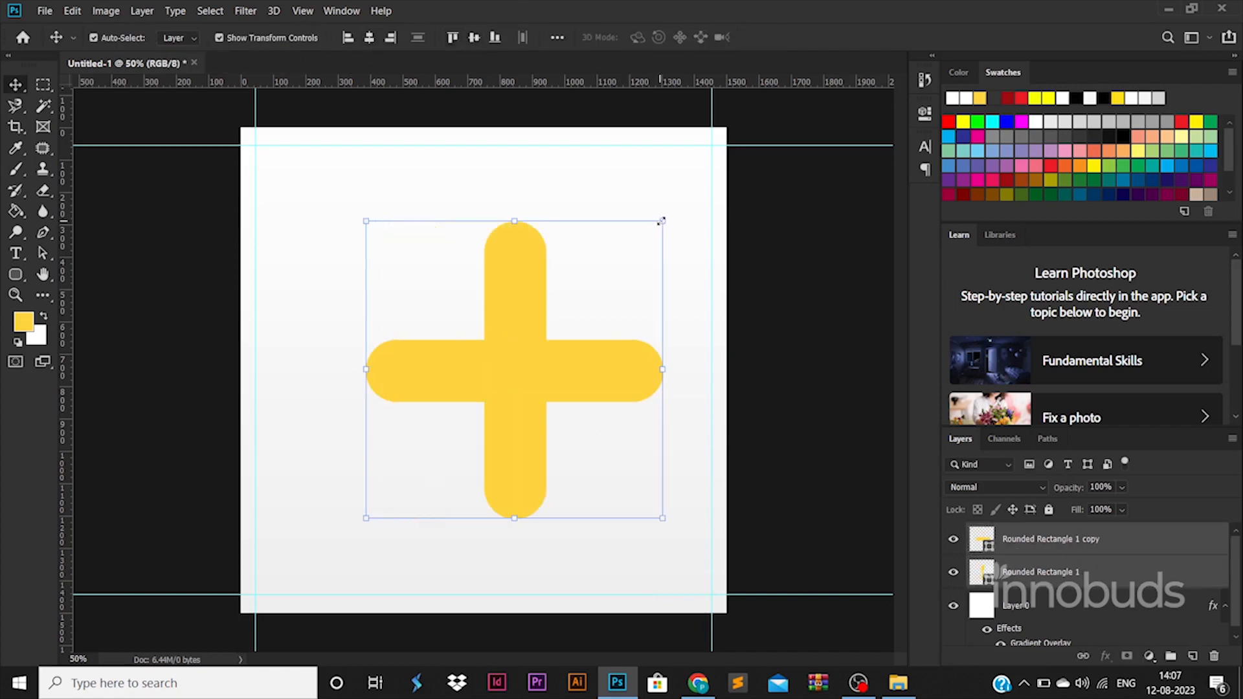
# Enlarge the plus shape by about a quarter and shift it toward the left
pyautogui.moveTo(662, 221); pyautogui.dragTo(704, 179)
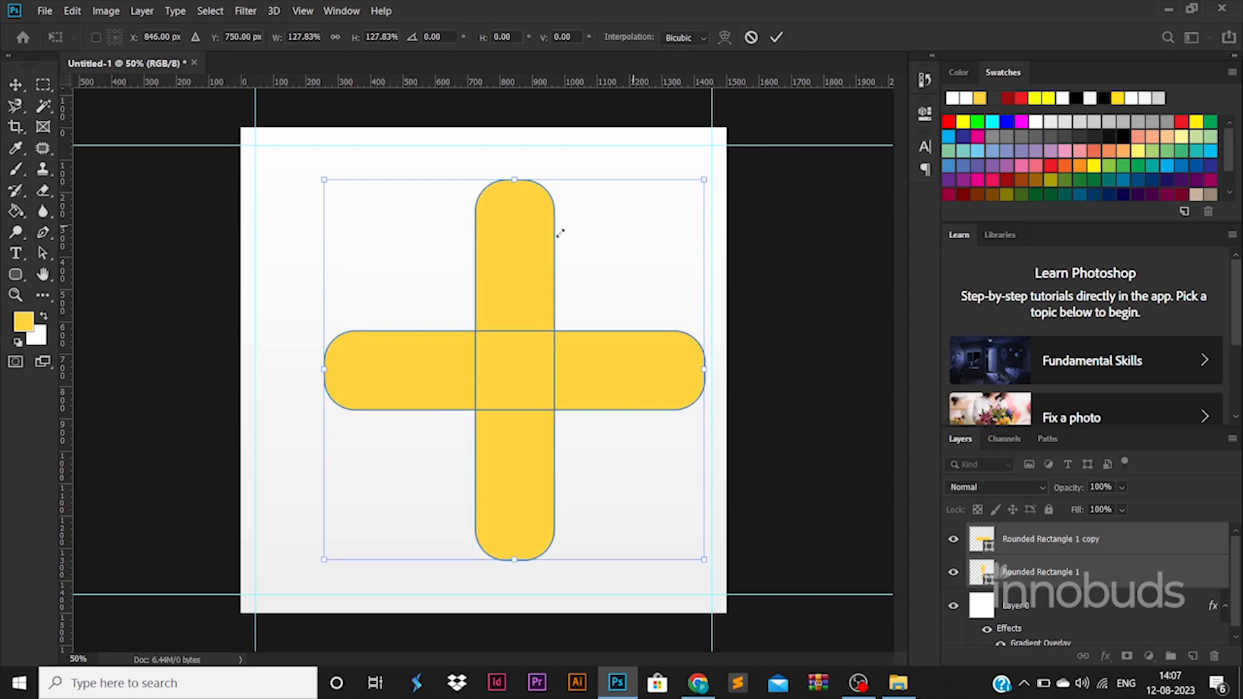
pyautogui.hotkey('ctrl', 'z')
pyautogui.moveTo(512, 253); pyautogui.dragTo(334, 235)
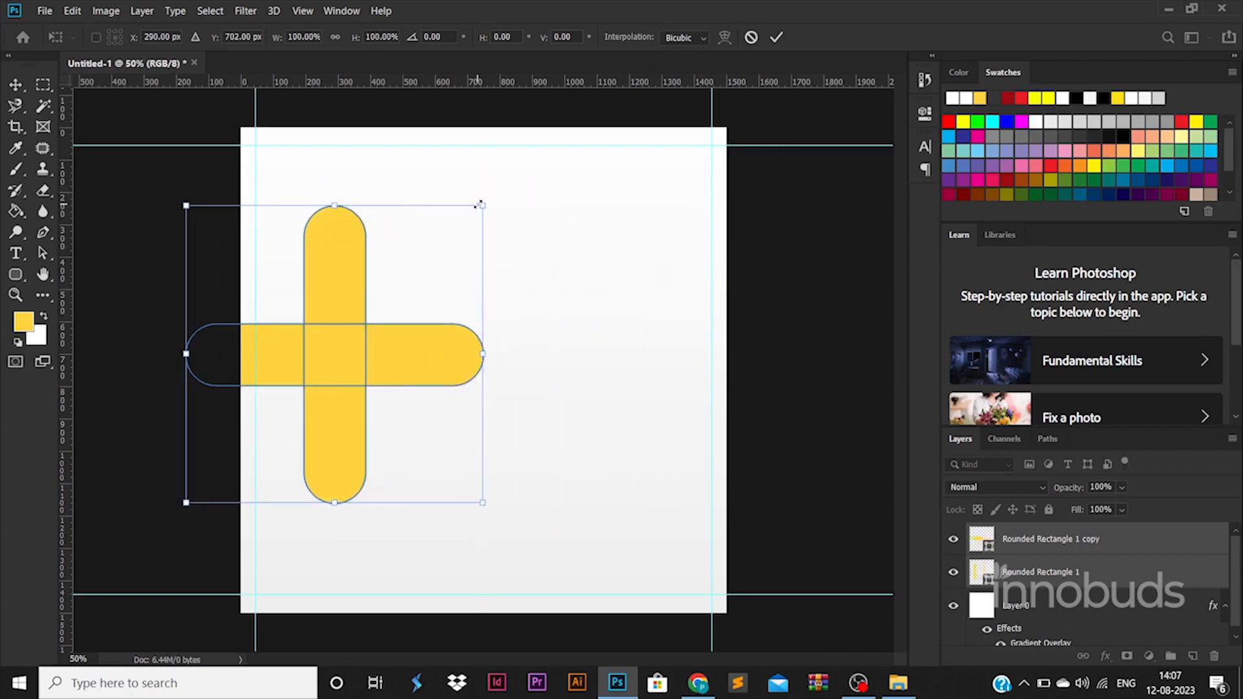
pyautogui.moveTo(480, 203); pyautogui.dragTo(519, 169)
pyautogui.moveTo(339, 314); pyautogui.dragTo(366, 336)
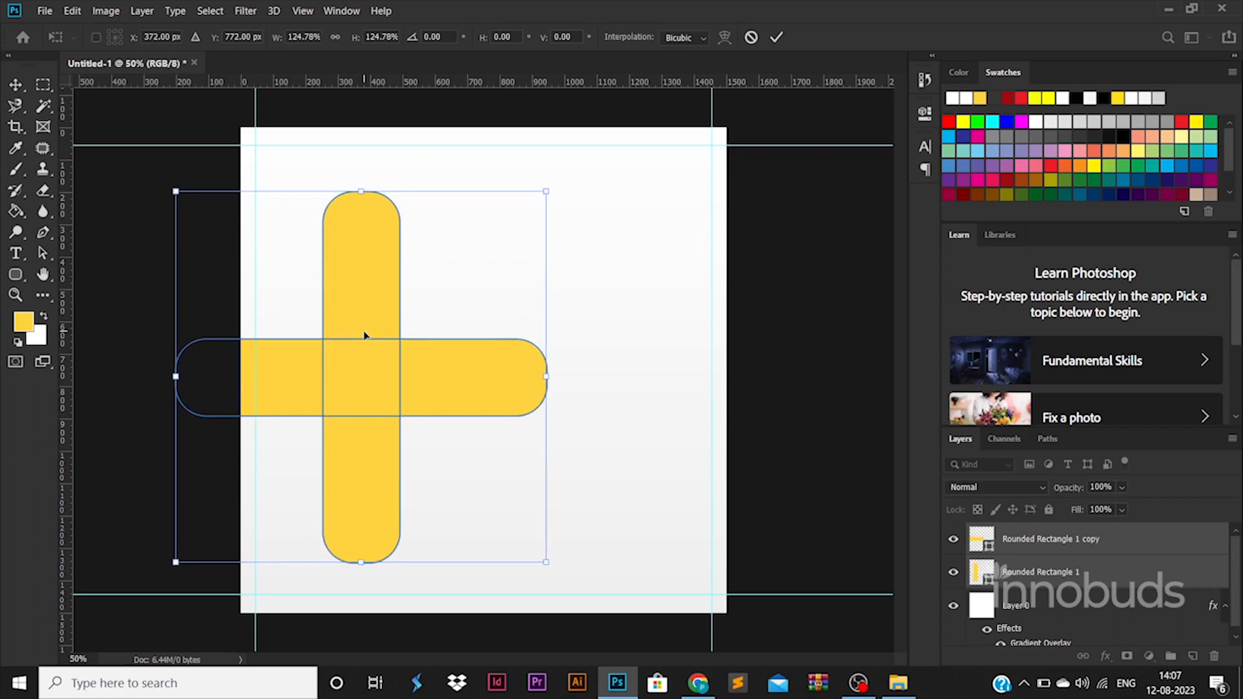
pyautogui.press('Return')
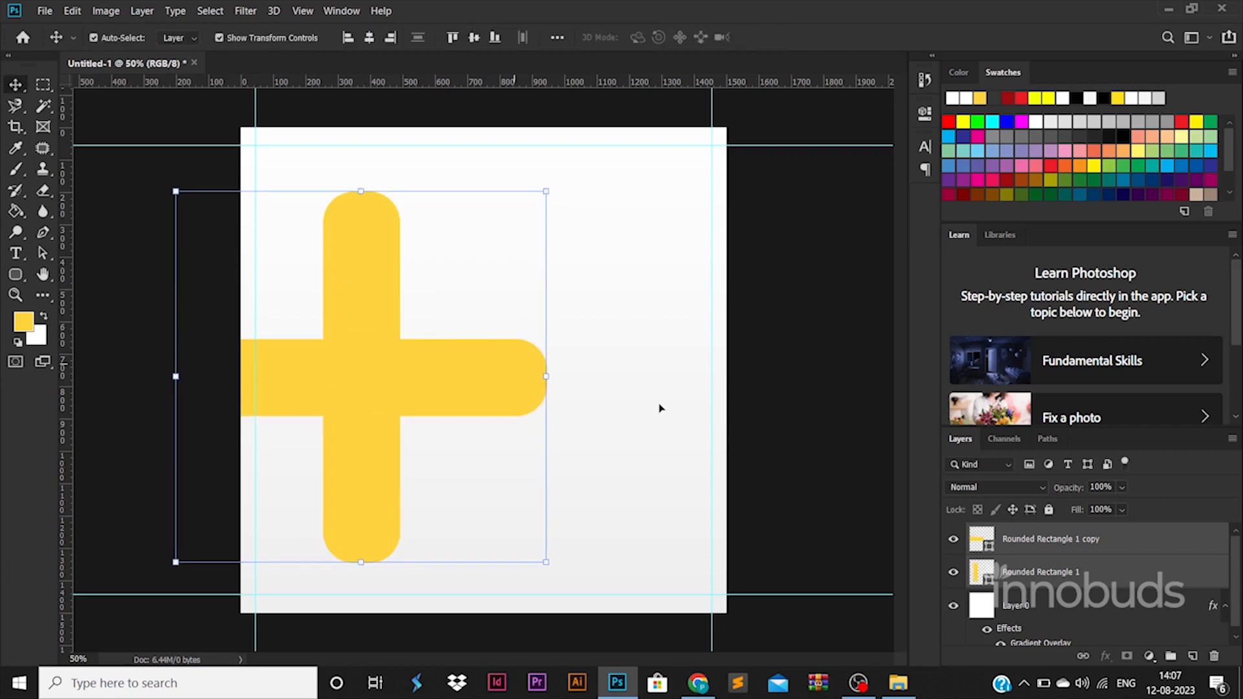
# Stretch the horizontal bar past the right edge of the canvas
pyautogui.click(739, 432)
pyautogui.click(452, 356)
pyautogui.hotkey('ctrl', 't')
pyautogui.moveTo(546, 376); pyautogui.dragTo(795, 378)
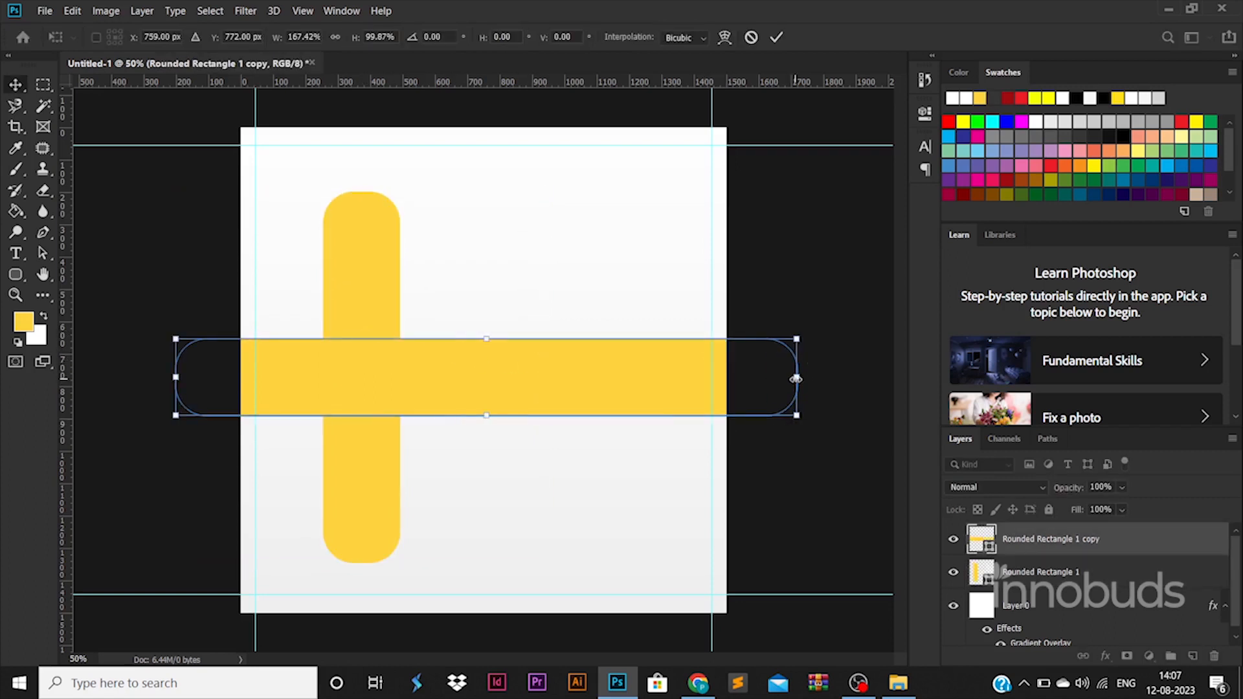
pyautogui.press('Return')
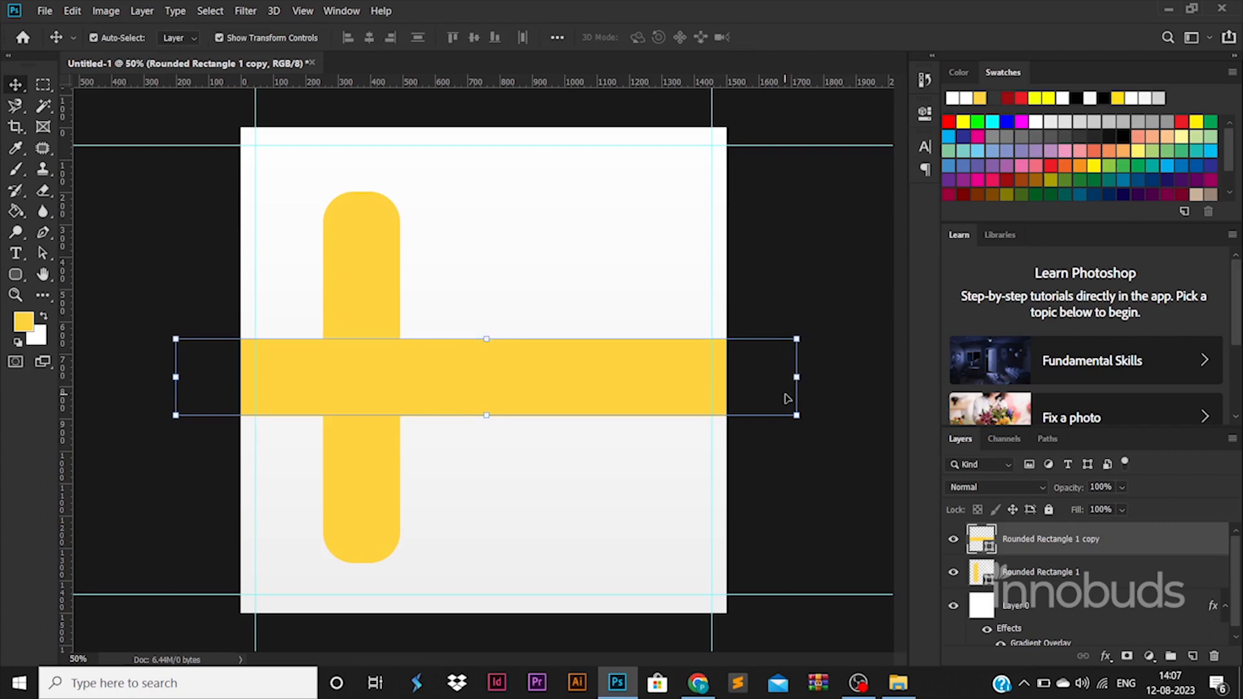
# Draw a large yellow circle and move it to the canvas's left-centre, about three-quarters size
pyautogui.rightClick(16, 274)
pyautogui.click(97, 284)
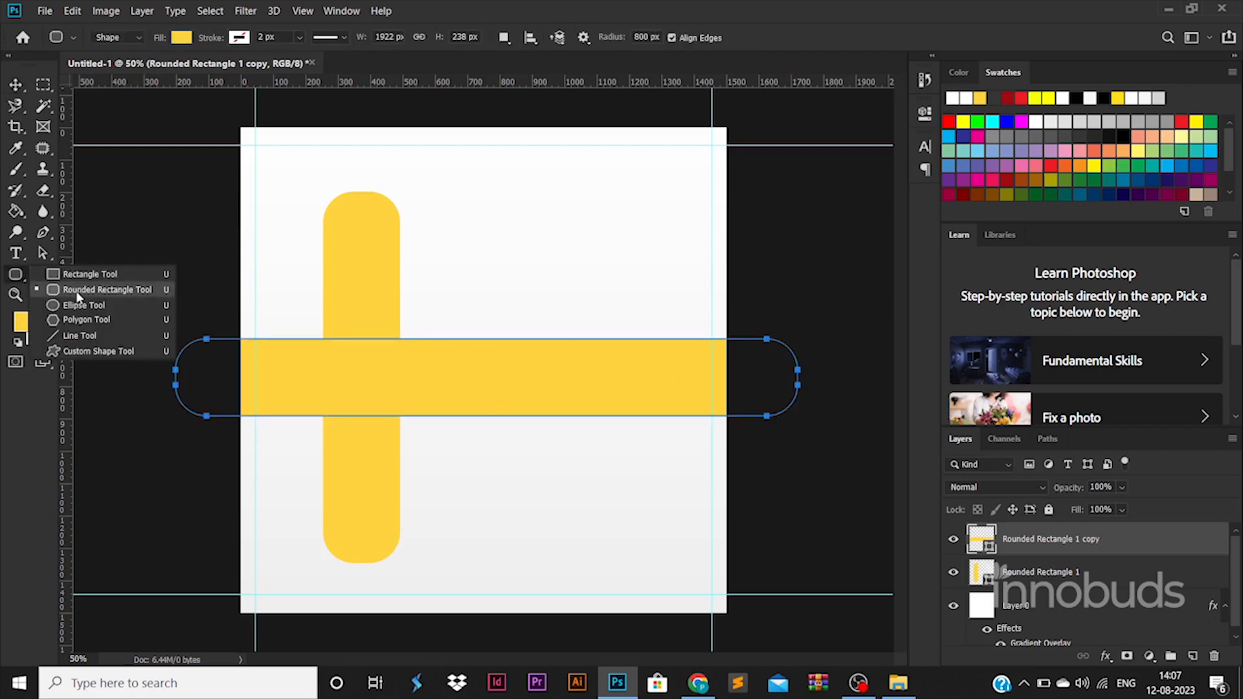
pyautogui.moveTo(267, 246); pyautogui.dragTo(434, 413)
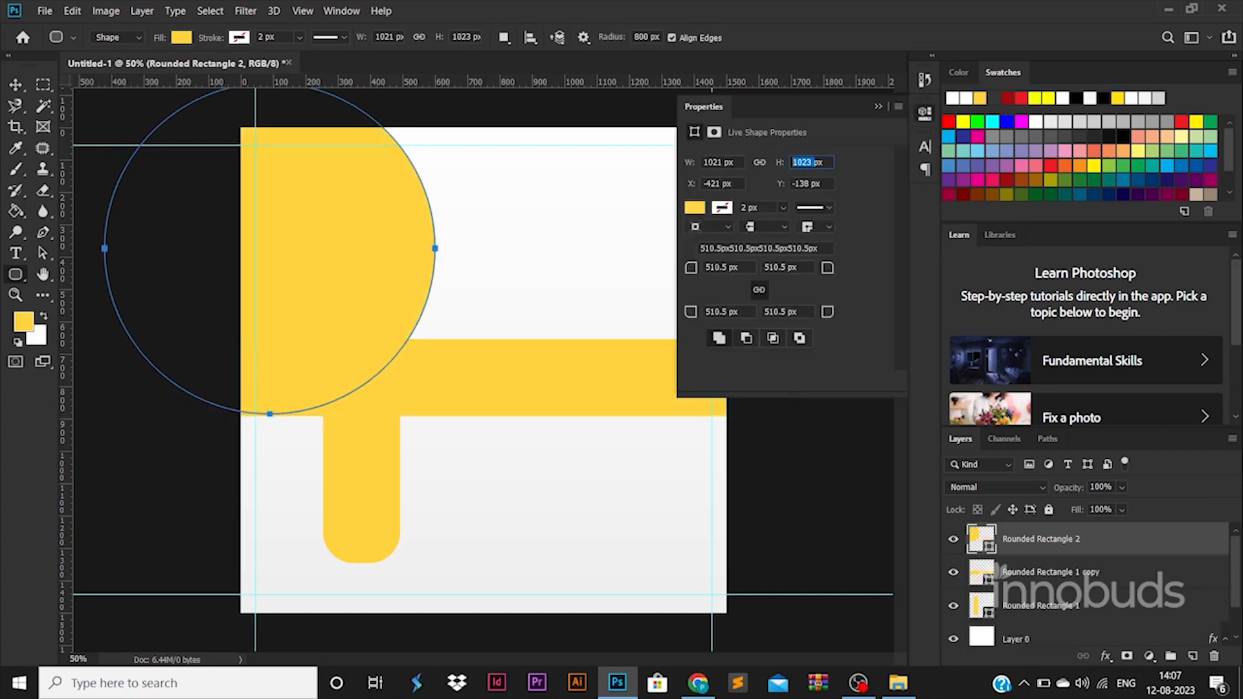
pyautogui.write('021')
pyautogui.press('Return')
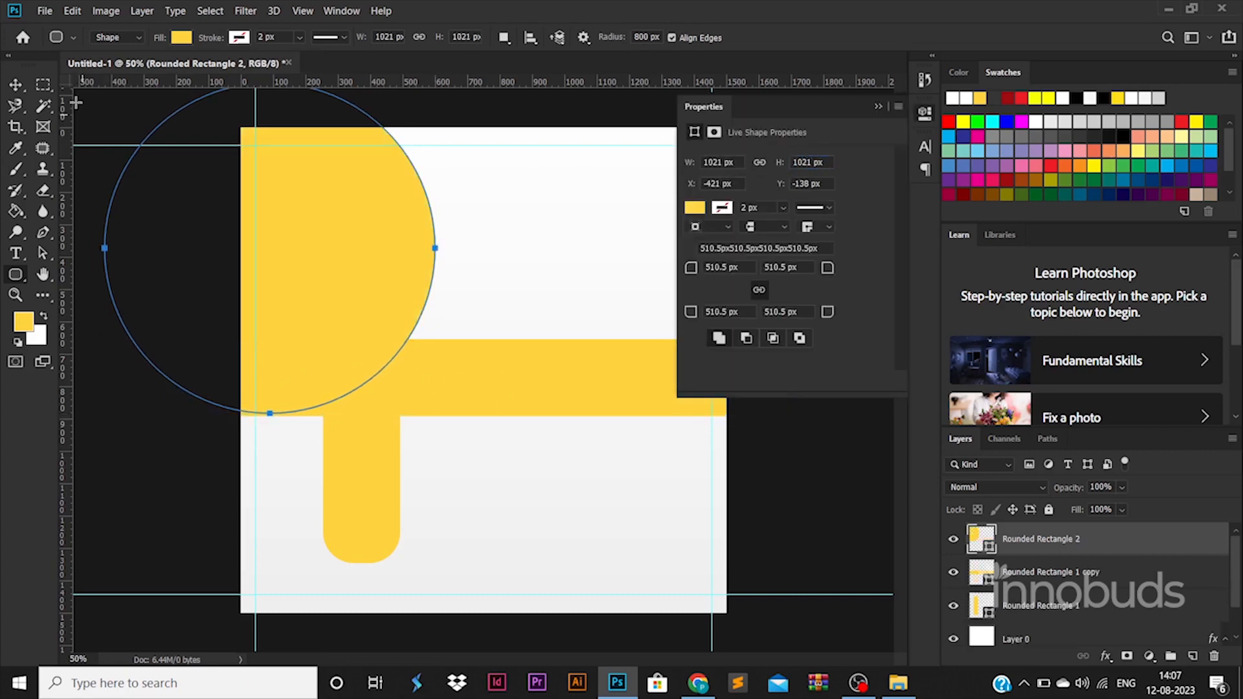
pyautogui.press('v')
pyautogui.moveTo(333, 281); pyautogui.dragTo(453, 408)
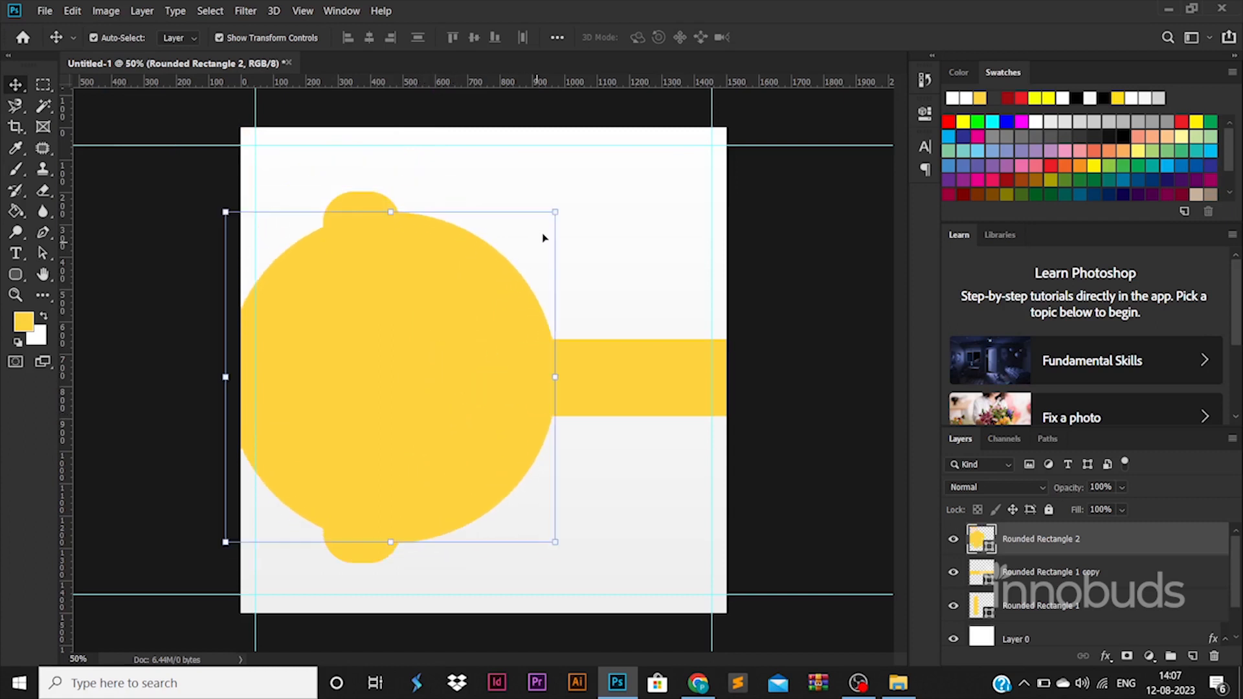
pyautogui.moveTo(556, 213); pyautogui.dragTo(518, 249)
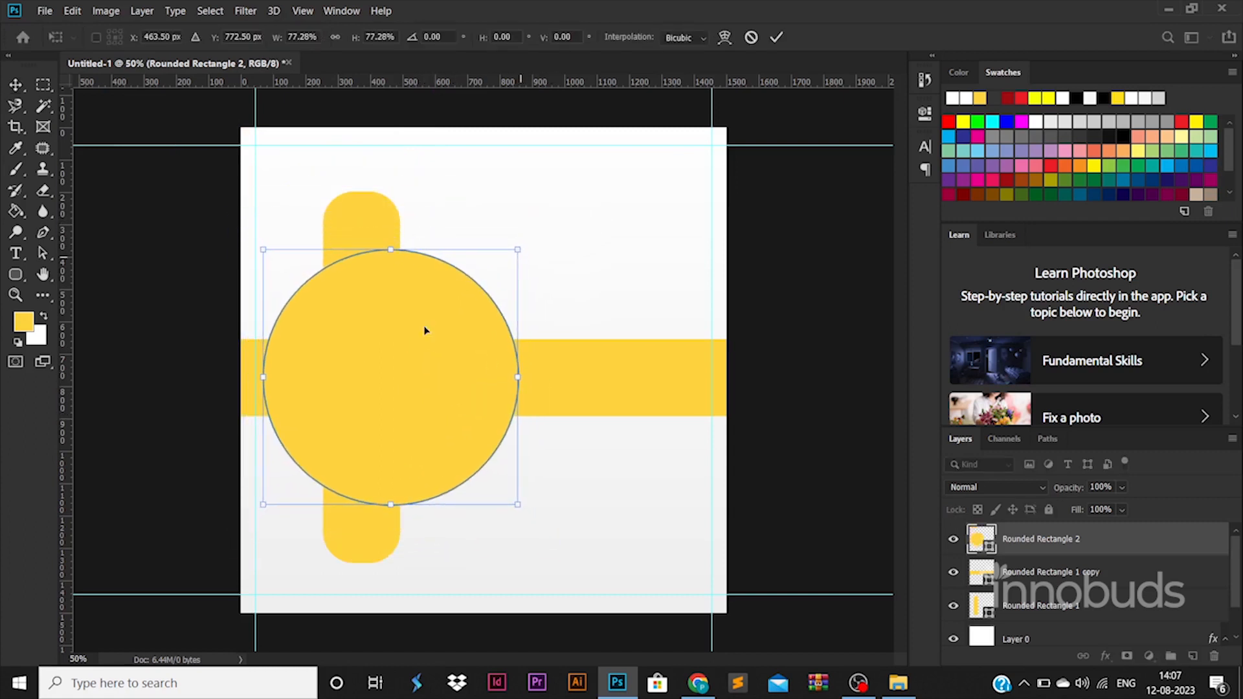
pyautogui.press('Return')
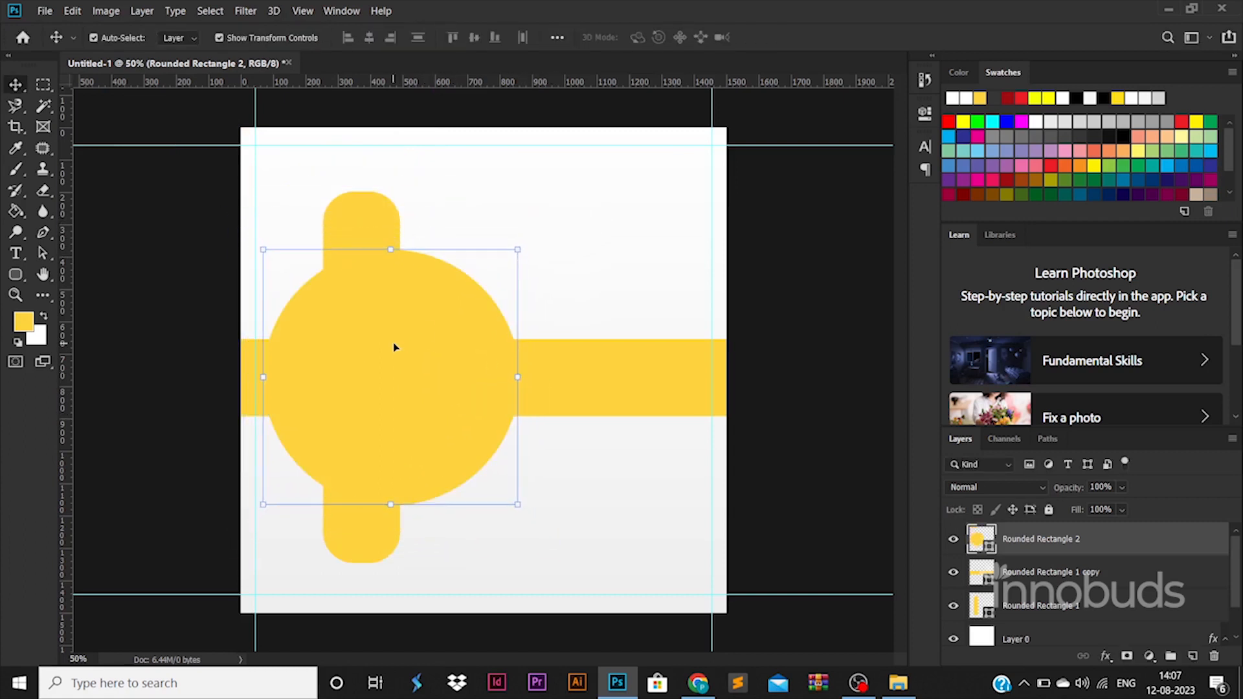
# Centre the vertical bar on the circle and bring up the circle's layer effects
pyautogui.click(382, 235)
pyautogui.keyDown('shift'); pyautogui.click(443, 347); pyautogui.keyUp('shift')
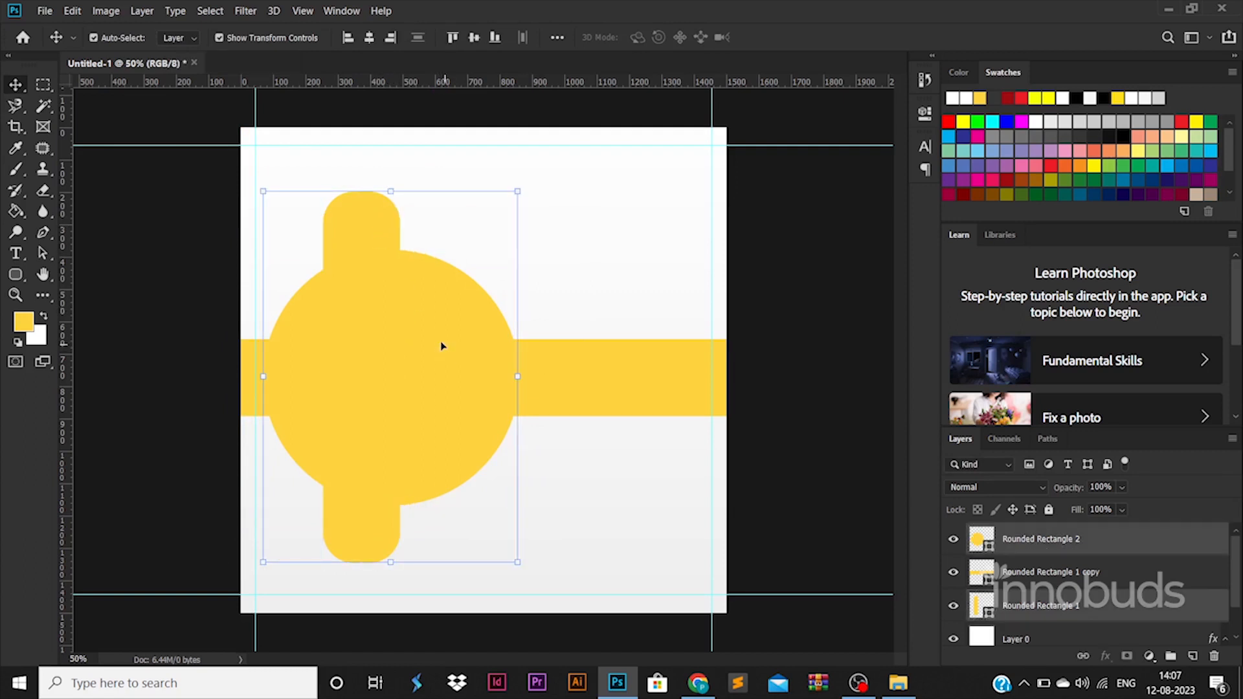
pyautogui.click(371, 37)
pyautogui.click(774, 394)
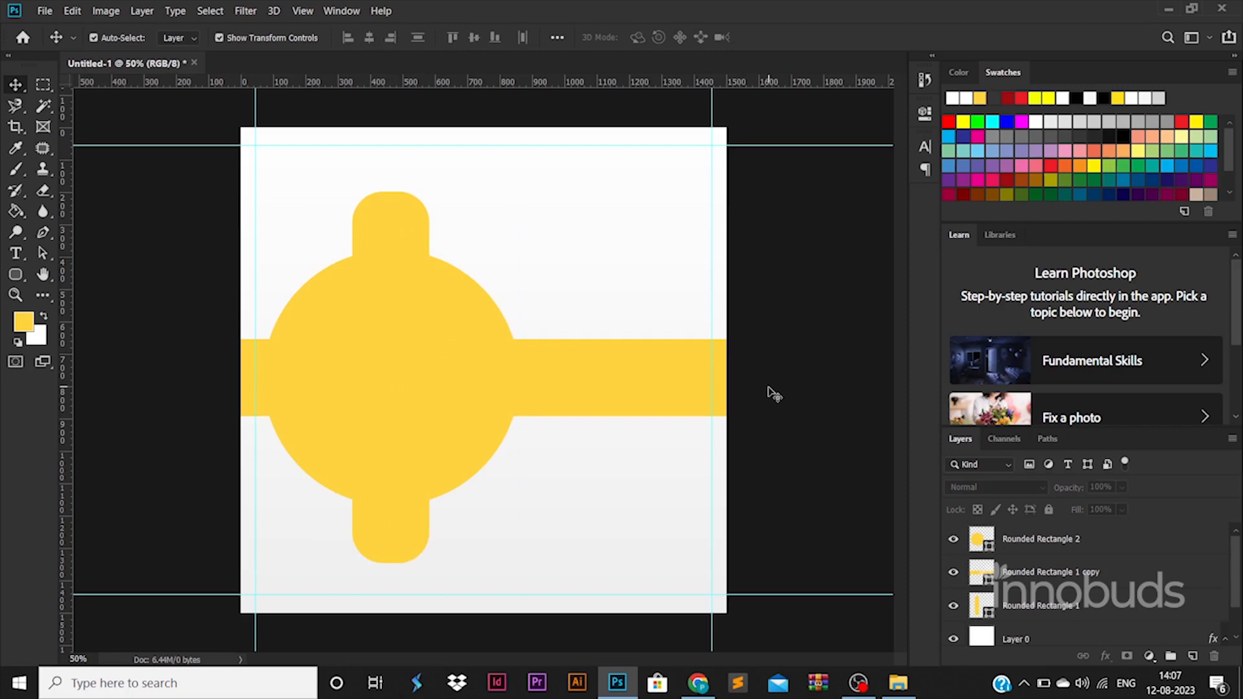
pyautogui.click(442, 367)
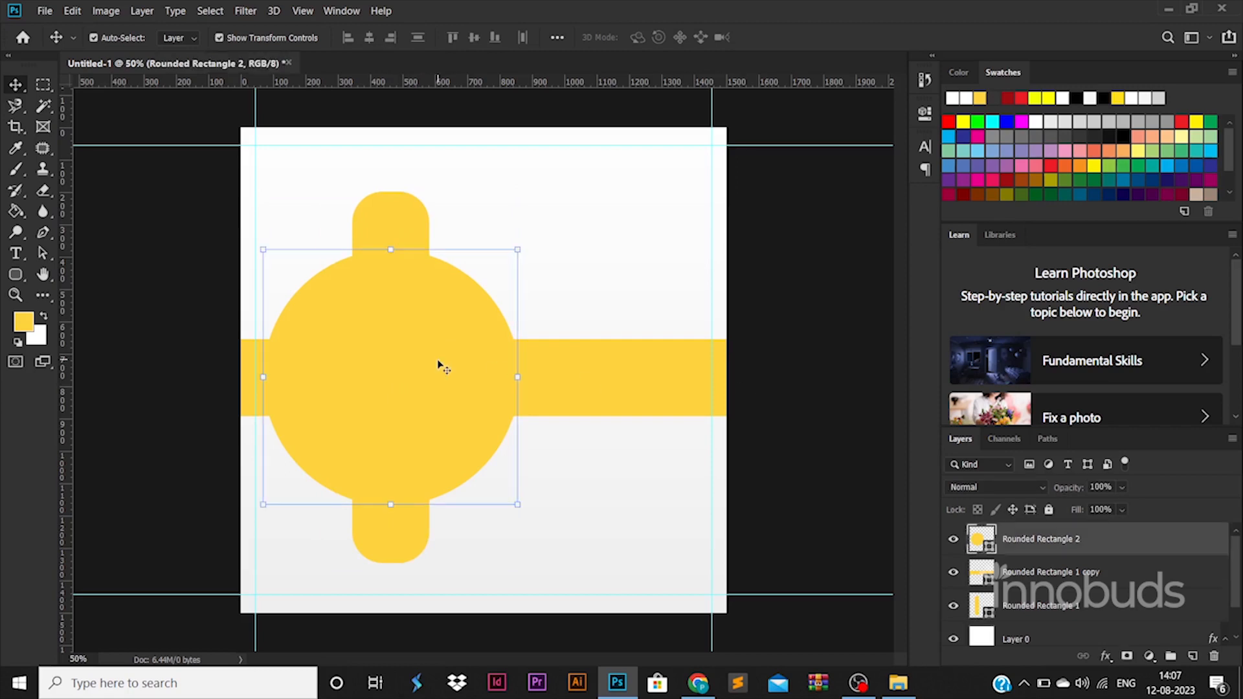
pyautogui.doubleClick(1110, 546)
# Add a 27 px white outside stroke to the circle
pyautogui.click(643, 409)
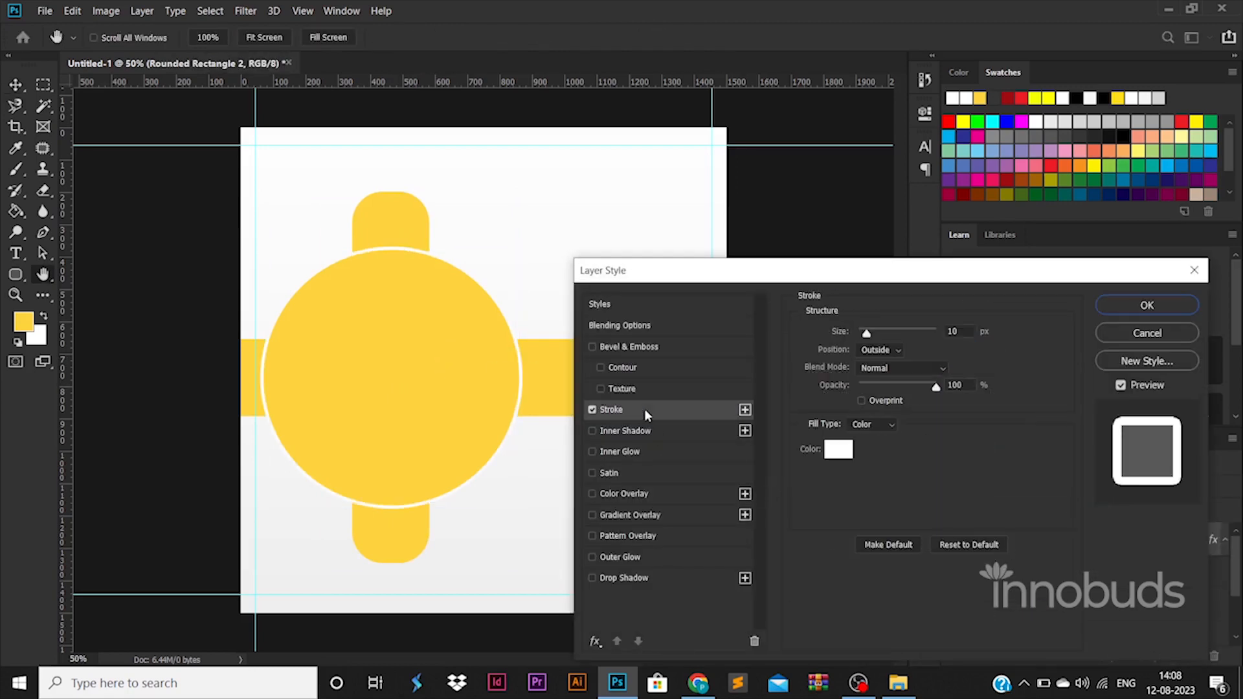
pyautogui.moveTo(866, 334)
pyautogui.mouseDown()
pyautogui.moveTo(882, 334)
pyautogui.moveTo(872, 334)
pyautogui.mouseUp()
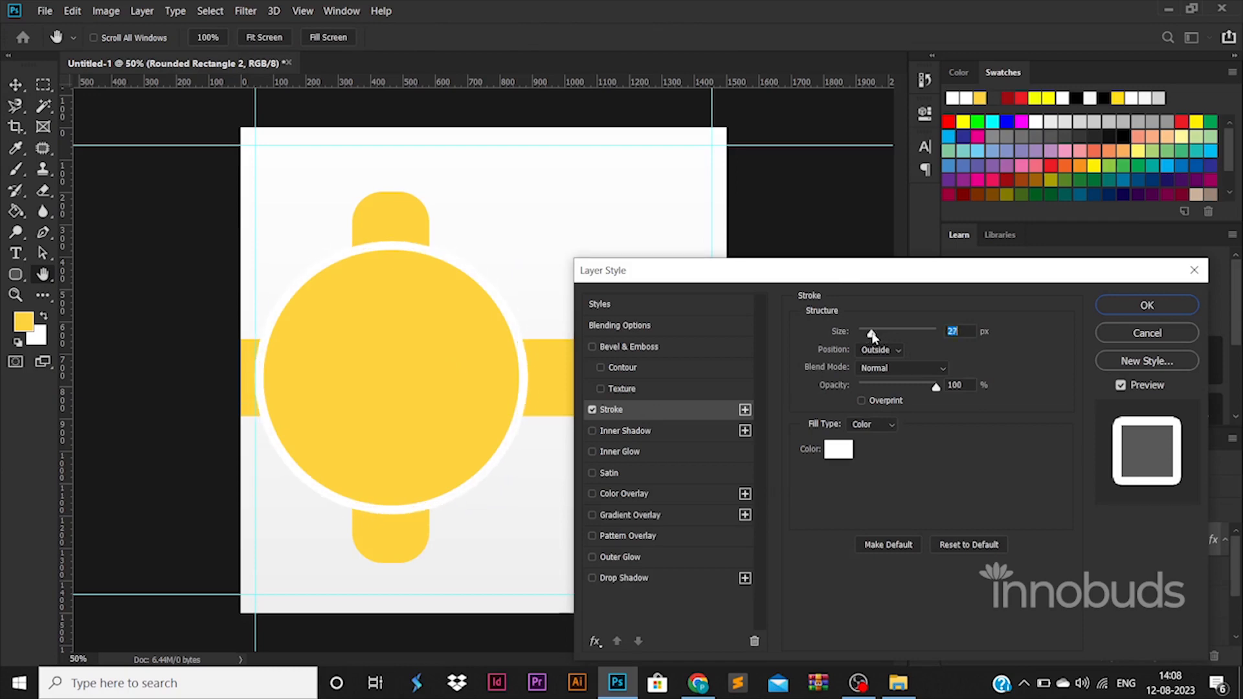
pyautogui.click(1134, 307)
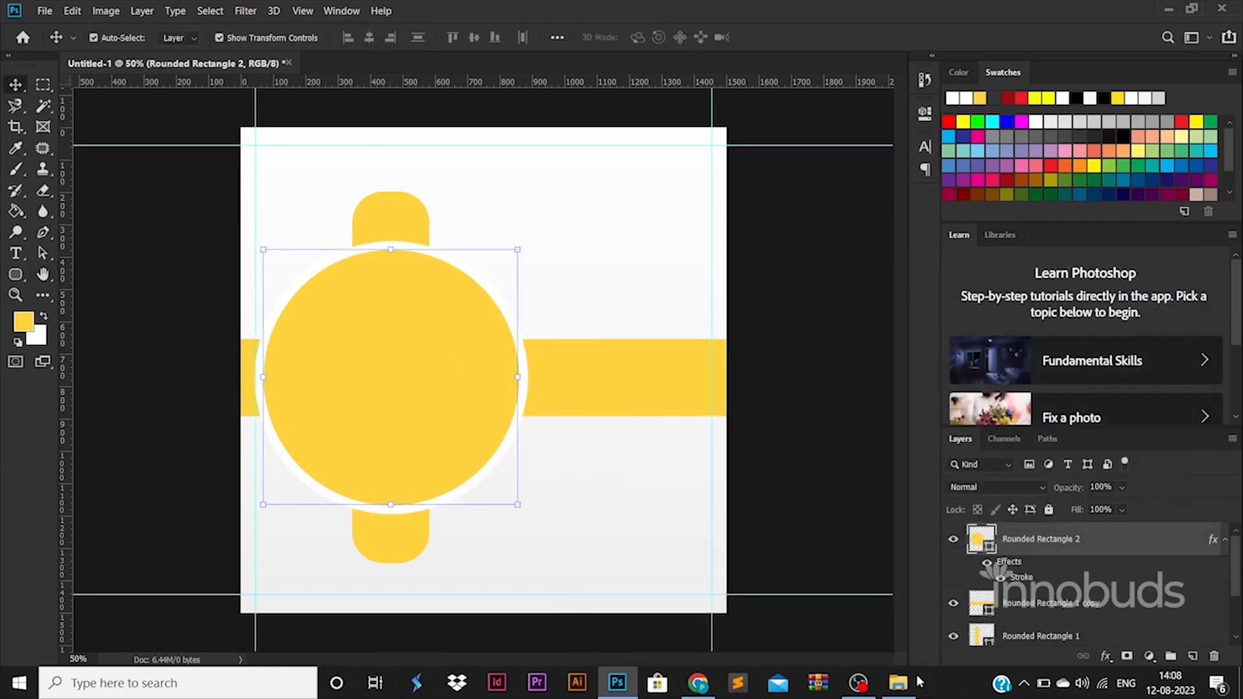
# Drag the woman's photo from the file browser into the poster document
pyautogui.click(901, 684)
pyautogui.moveTo(278, 134); pyautogui.dragTo(520, 362)
pyautogui.hotkey('alt', 'Tab')
# Scale the placed photo down to about 24% and position it over the circle
pyautogui.moveTo(728, 208); pyautogui.dragTo(677, 259)
pyautogui.moveTo(606, 297); pyautogui.dragTo(589, 230)
pyautogui.hotkey('ctrl', 'z')
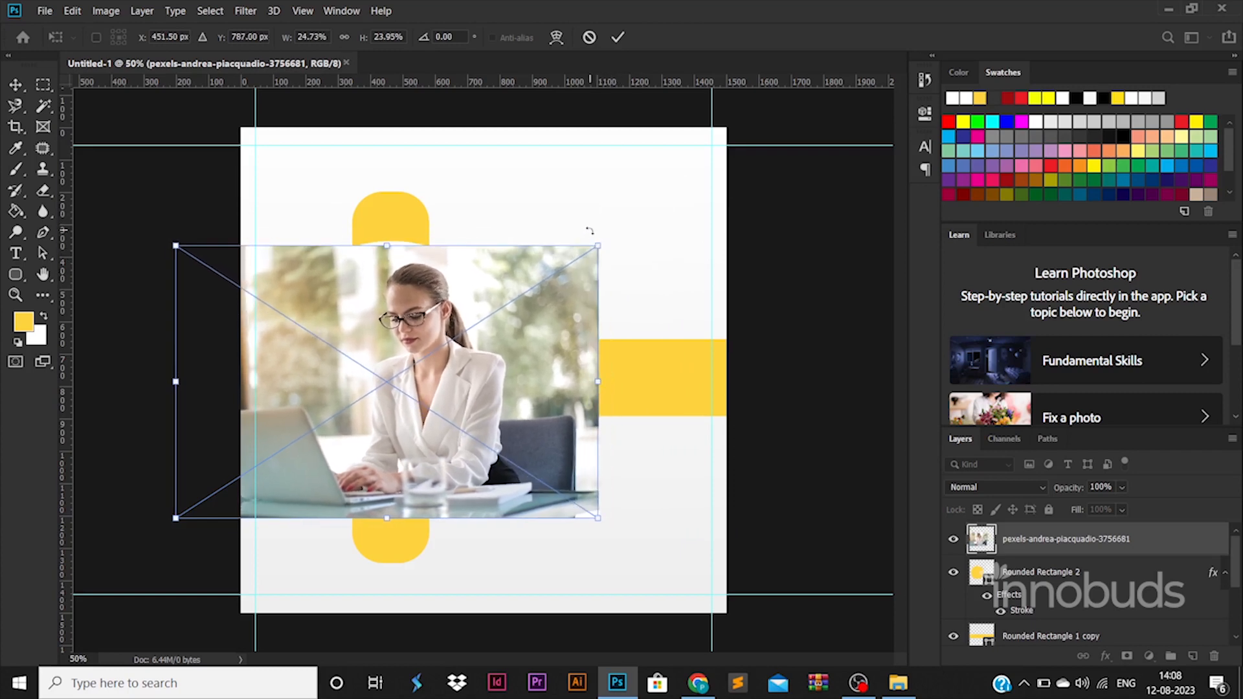
pyautogui.moveTo(182, 513); pyautogui.dragTo(193, 504)
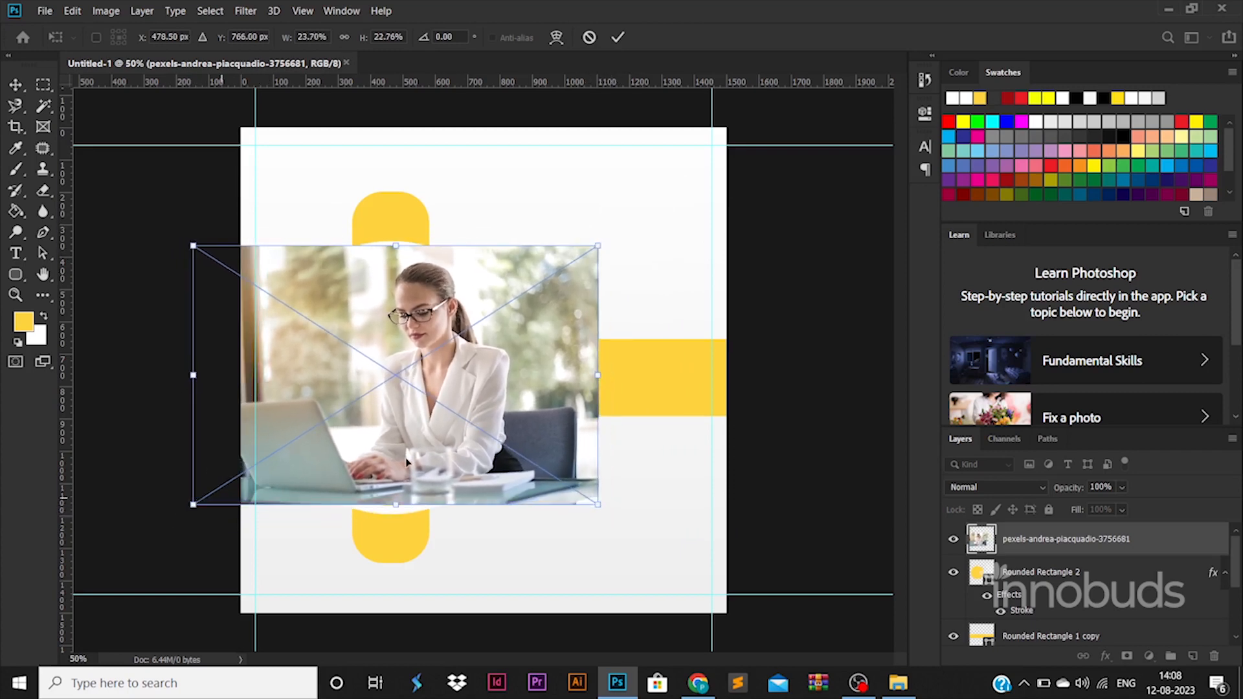
pyautogui.press('Return')
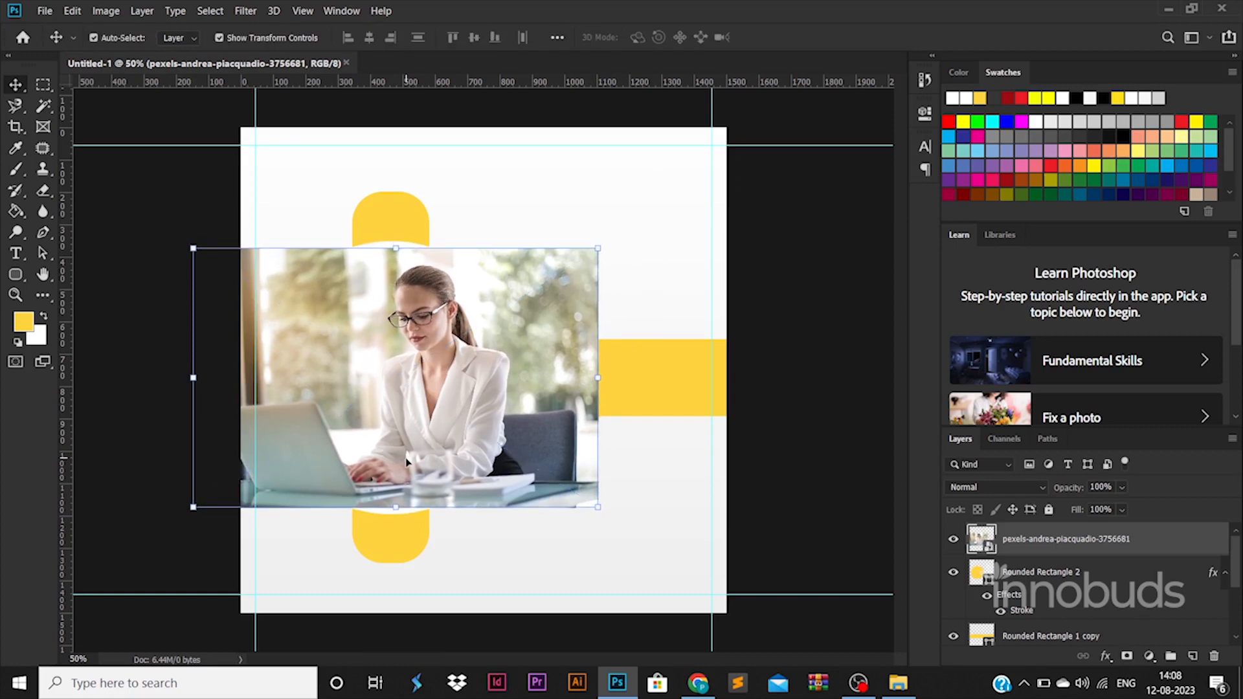
pyautogui.moveTo(409, 460); pyautogui.dragTo(392, 460)
pyautogui.keyDown('ctrl'); pyautogui.click(981, 572); pyautogui.keyUp('ctrl')
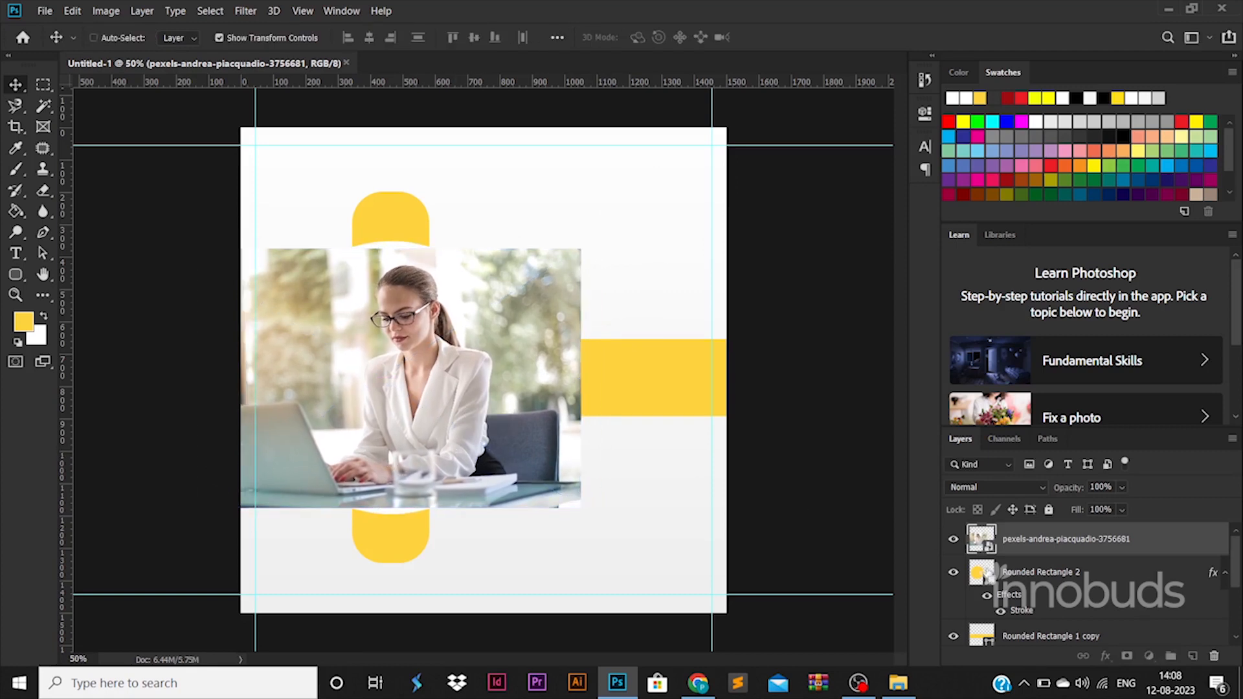
pyautogui.rightClick(1046, 547)
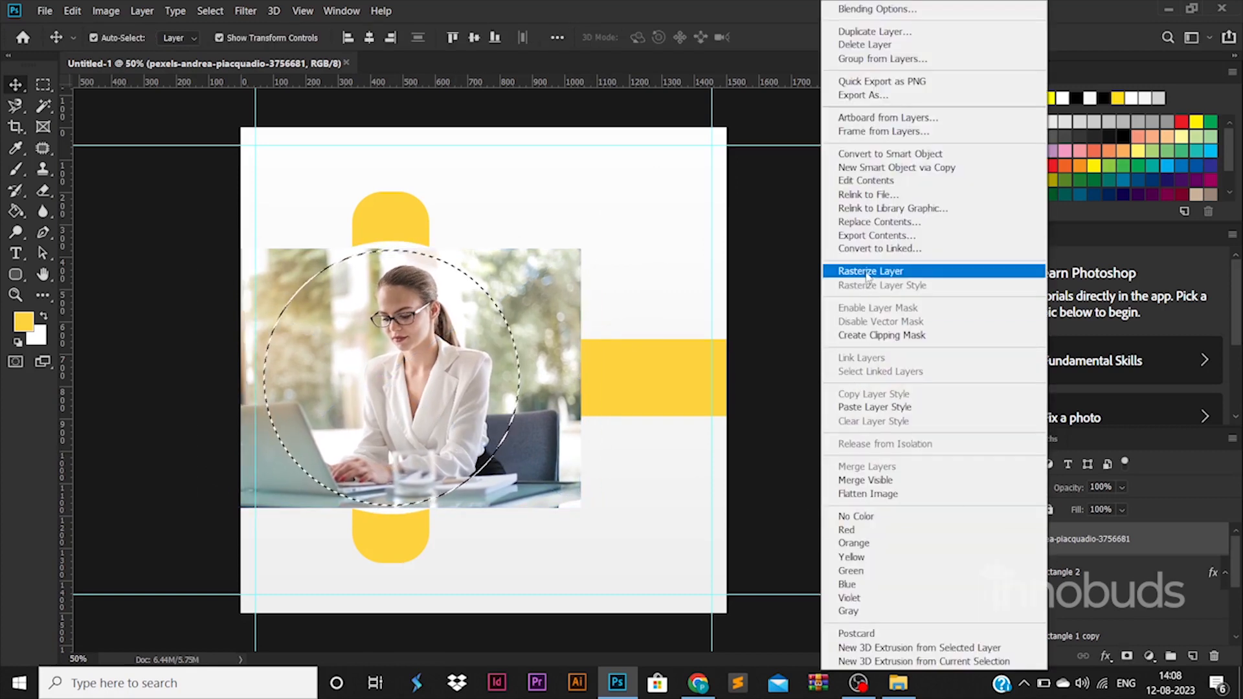
# Rasterize the photo and delete everything outside the circle selection
pyautogui.click(871, 277)
pyautogui.hotkey('ctrl', 'shift', 'i')
pyautogui.press('Delete')
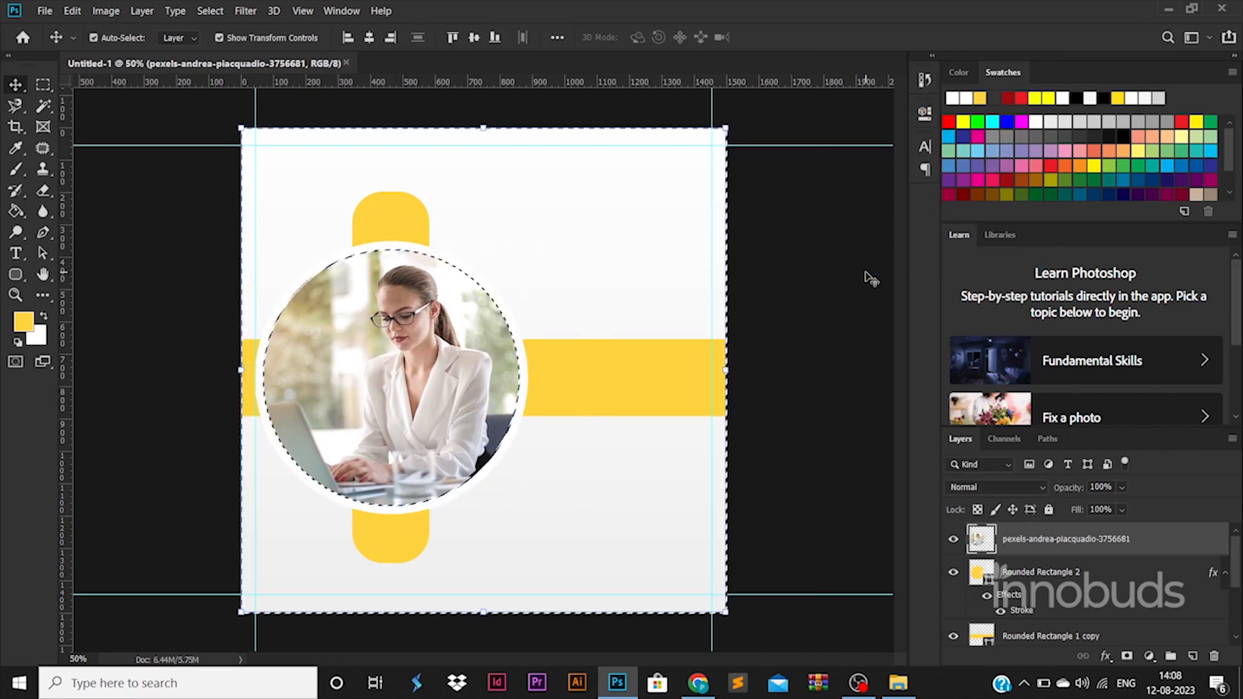
pyautogui.hotkey('ctrl', 'd')
pyautogui.click(775, 415)
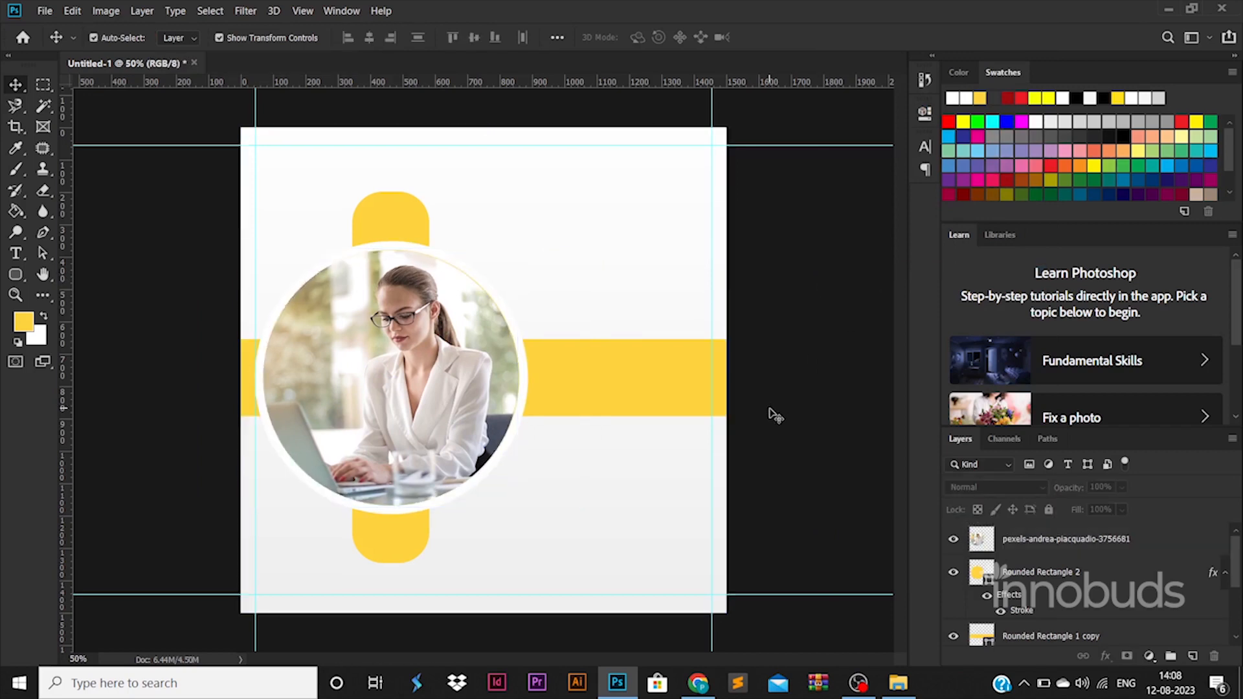
pyautogui.click(512, 355)
pyautogui.click(953, 572)
pyautogui.click(953, 573)
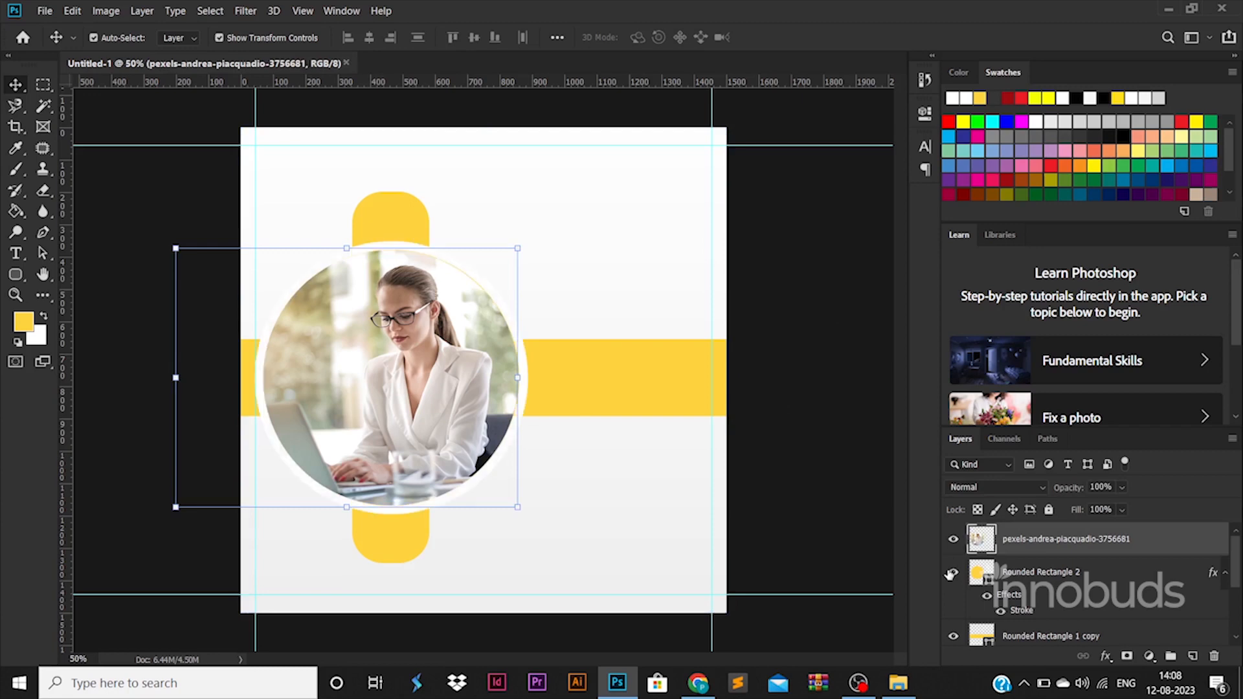
pyautogui.click(793, 468)
pyautogui.click(486, 353)
# Enlarge the circular photo to 101.6% and nudge it left and down to fill the ring
pyautogui.moveTo(522, 250); pyautogui.dragTo(531, 241)
pyautogui.press('Left')
pyautogui.press('Left')
pyautogui.press('Left')
pyautogui.press('Left')
pyautogui.press('Left')
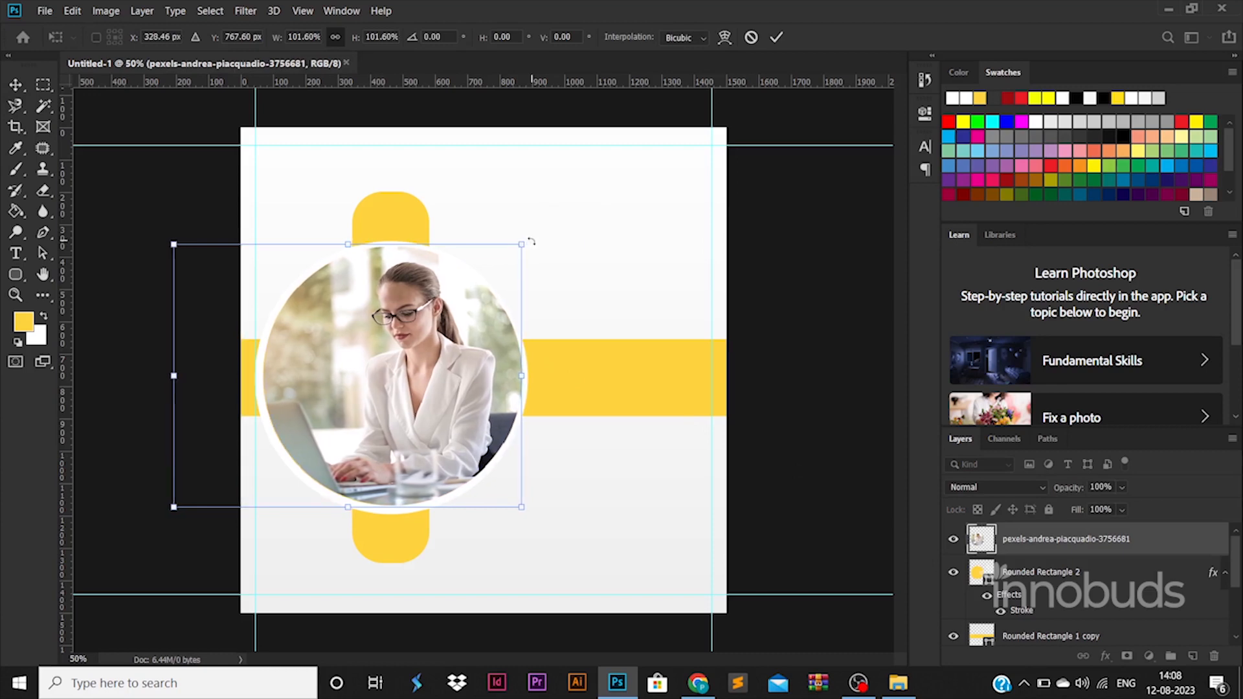
pyautogui.press('Down')
pyautogui.press('Return')
pyautogui.click(830, 284)
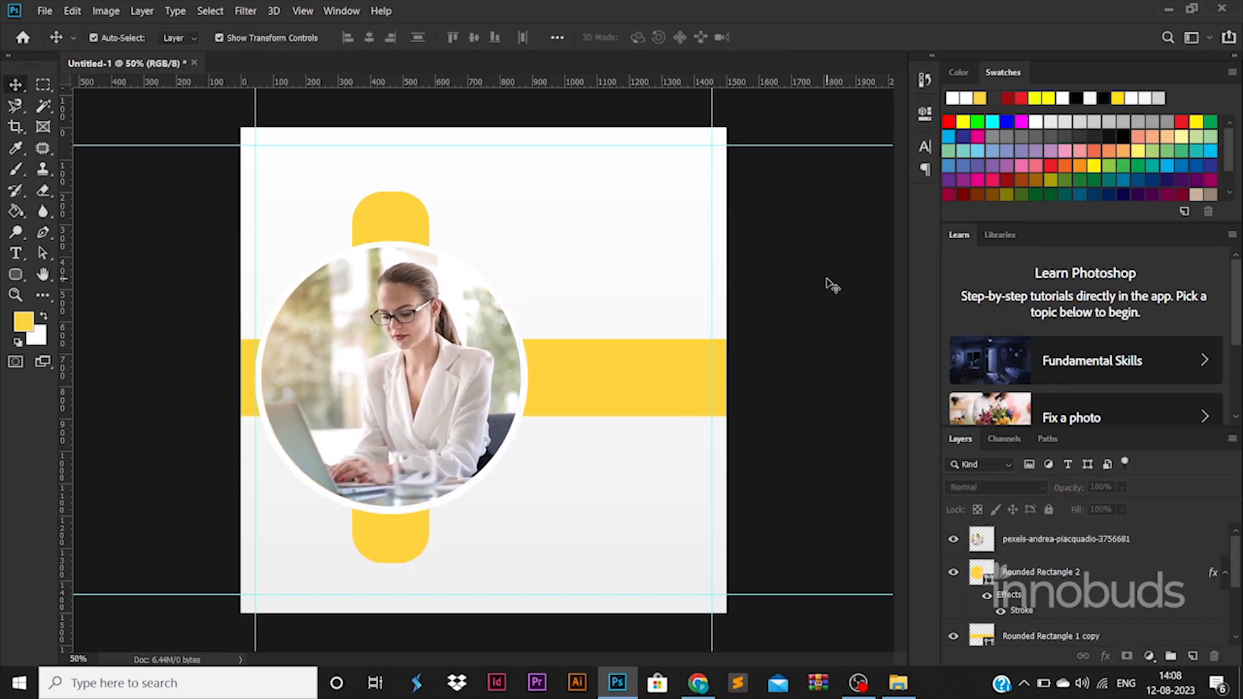
pyautogui.click(633, 397)
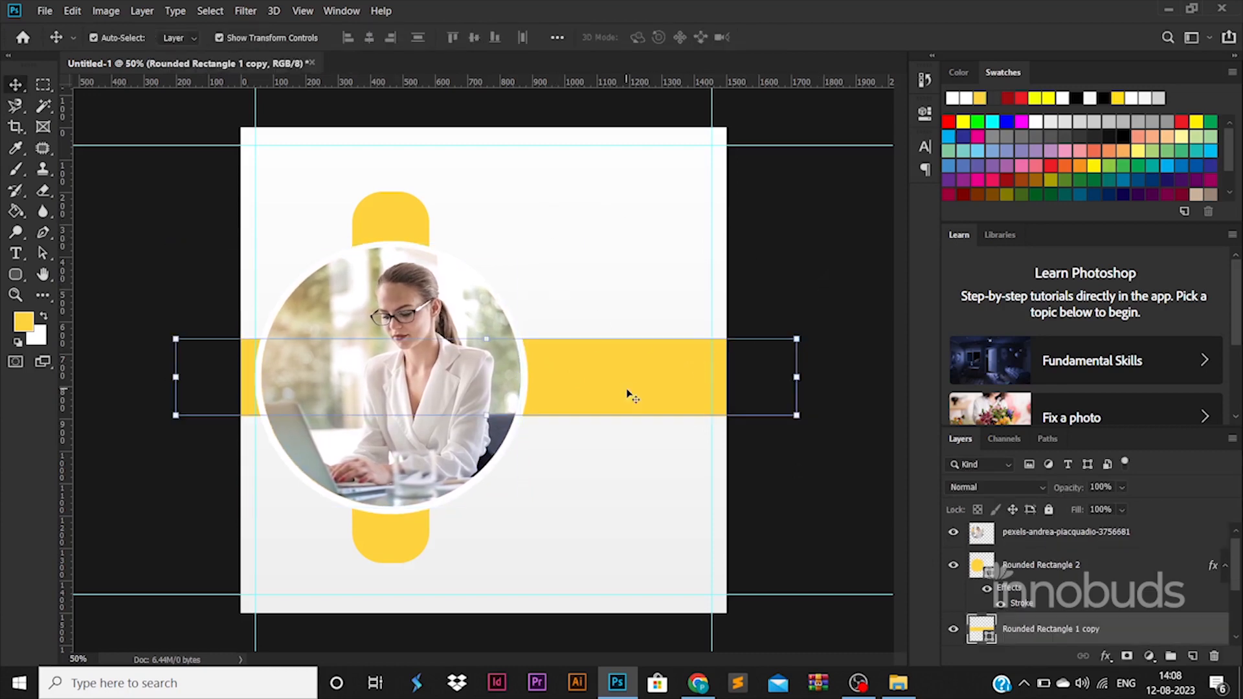
# Recolour the horizontal bar from yellow to orange #ffab3d
pyautogui.doubleClick(988, 637)
pyautogui.moveTo(1027, 515)
pyautogui.mouseDown()
pyautogui.moveTo(1019, 495)
pyautogui.moveTo(1023, 512)
pyautogui.mouseUp()
pyautogui.click(1152, 320)
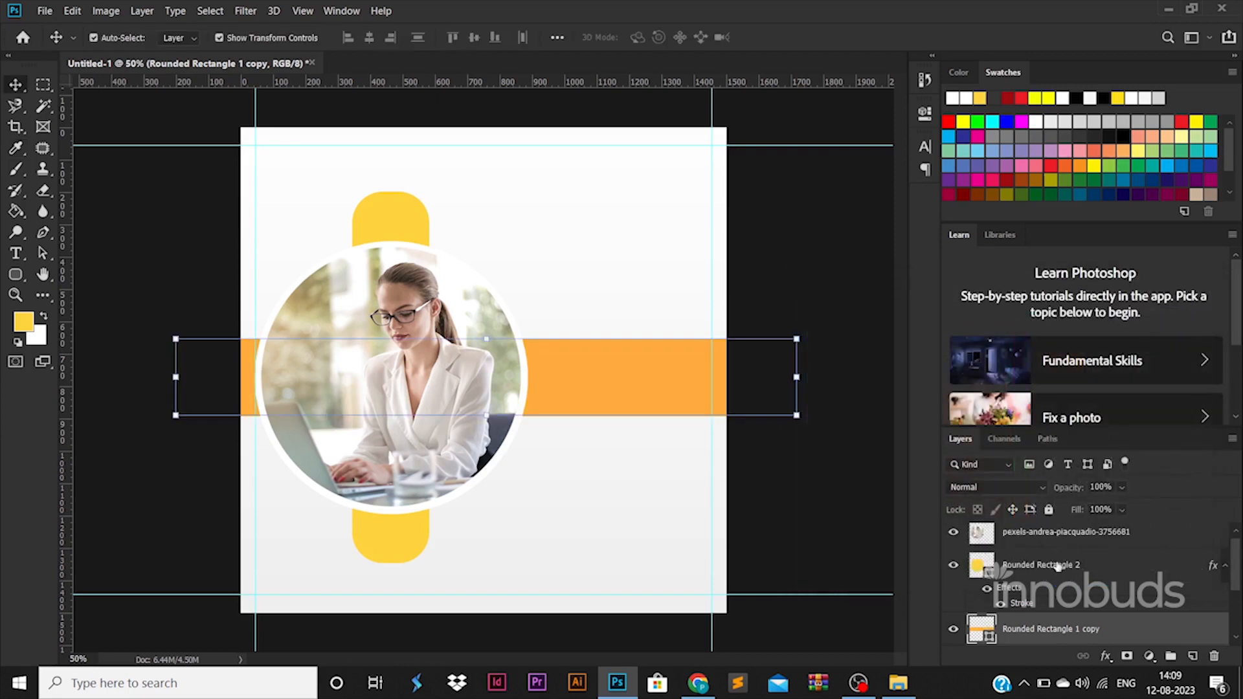
pyautogui.doubleClick(989, 569)
pyautogui.click(1208, 281)
pyautogui.scroll(-1, 1042, 571)
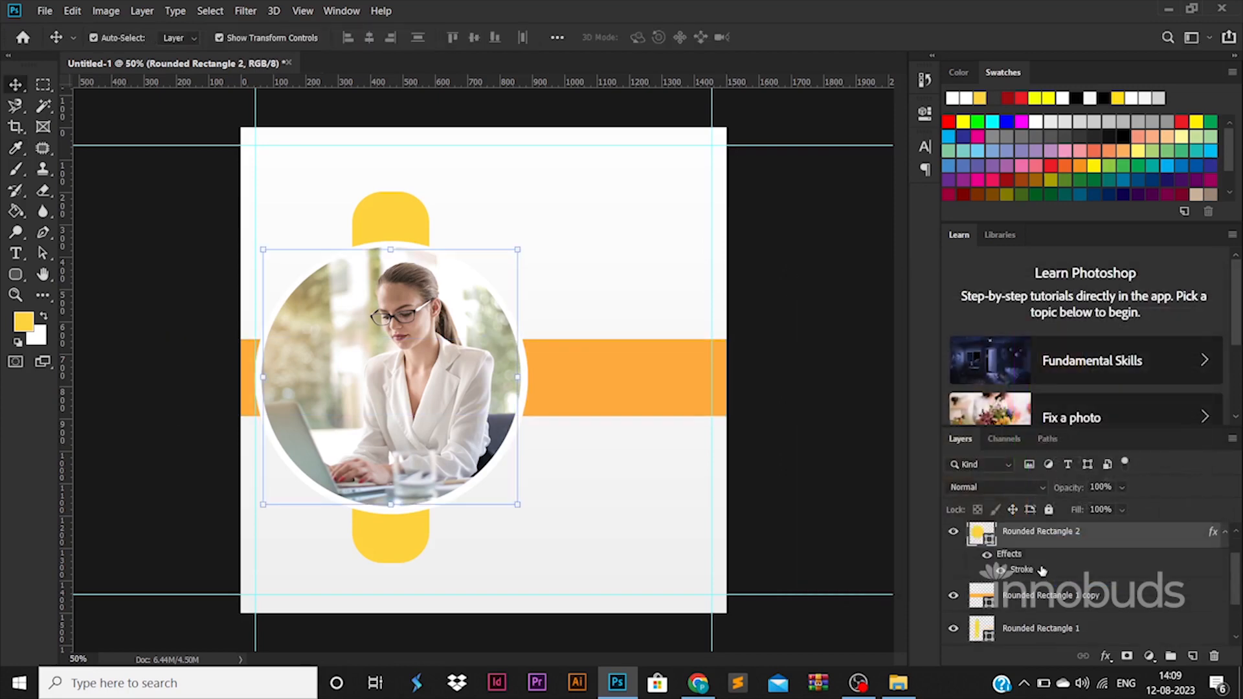
pyautogui.scroll(-2, 1041, 570)
# Give the vertical pill the same orange, sampled from the horizontal bar
pyautogui.doubleClick(982, 565)
pyautogui.click(633, 386)
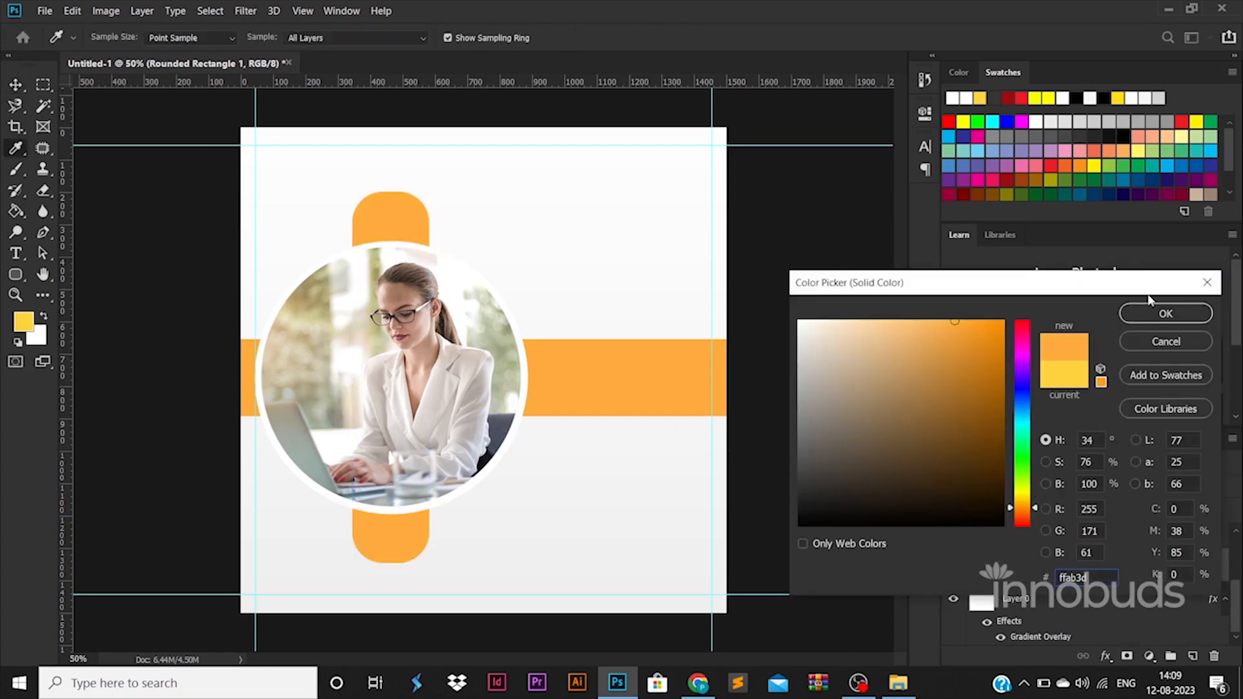
pyautogui.click(1163, 315)
pyautogui.press('u')
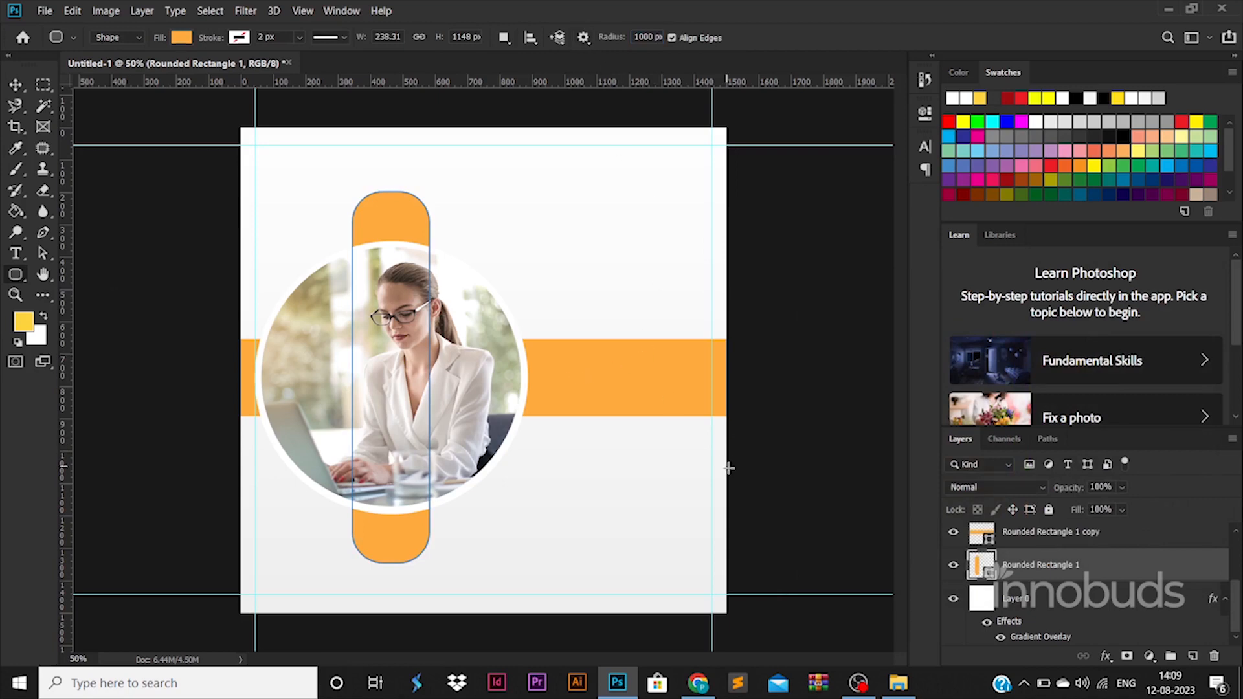
pyautogui.click(16, 84)
pyautogui.click(136, 188)
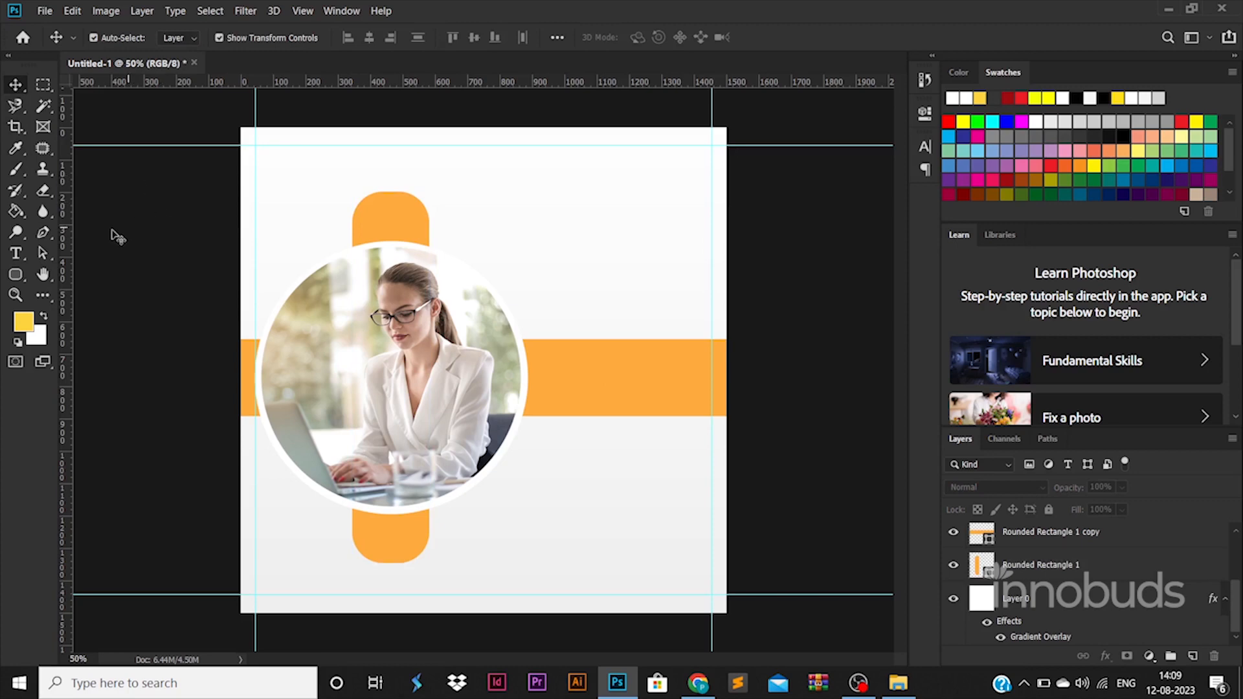
pyautogui.click(16, 254)
# Type 'LOGO' and scale it up into the canvas's top-right corner
pyautogui.click(569, 194)
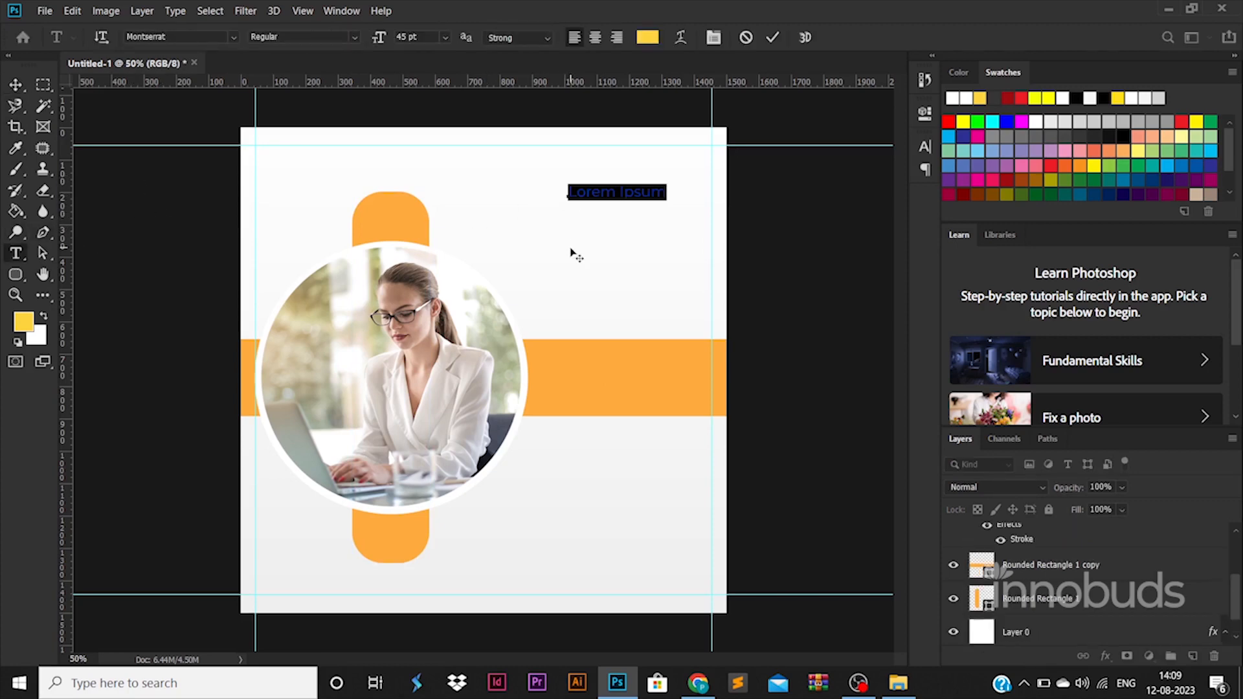
pyautogui.write('LOGO')
pyautogui.click(15, 84)
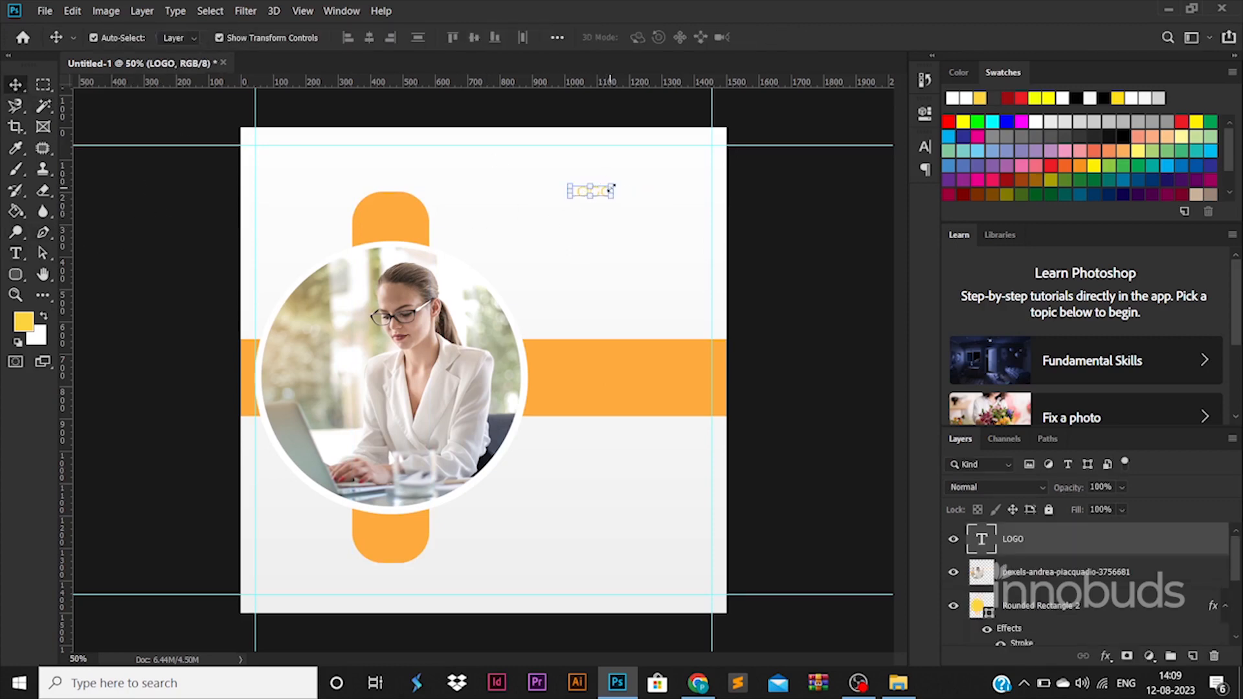
pyautogui.moveTo(612, 184); pyautogui.dragTo(694, 165)
pyautogui.press('Return')
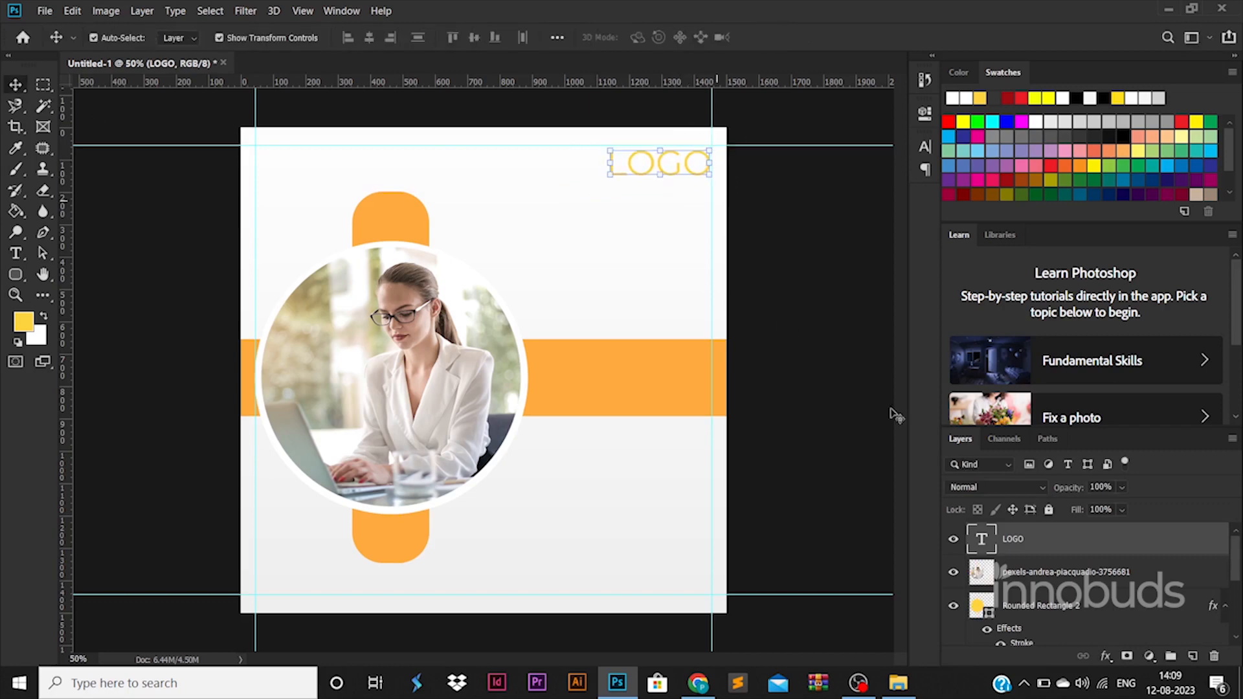
# Set the LOGO text to Montserrat ExtraBold
pyautogui.doubleClick(982, 540)
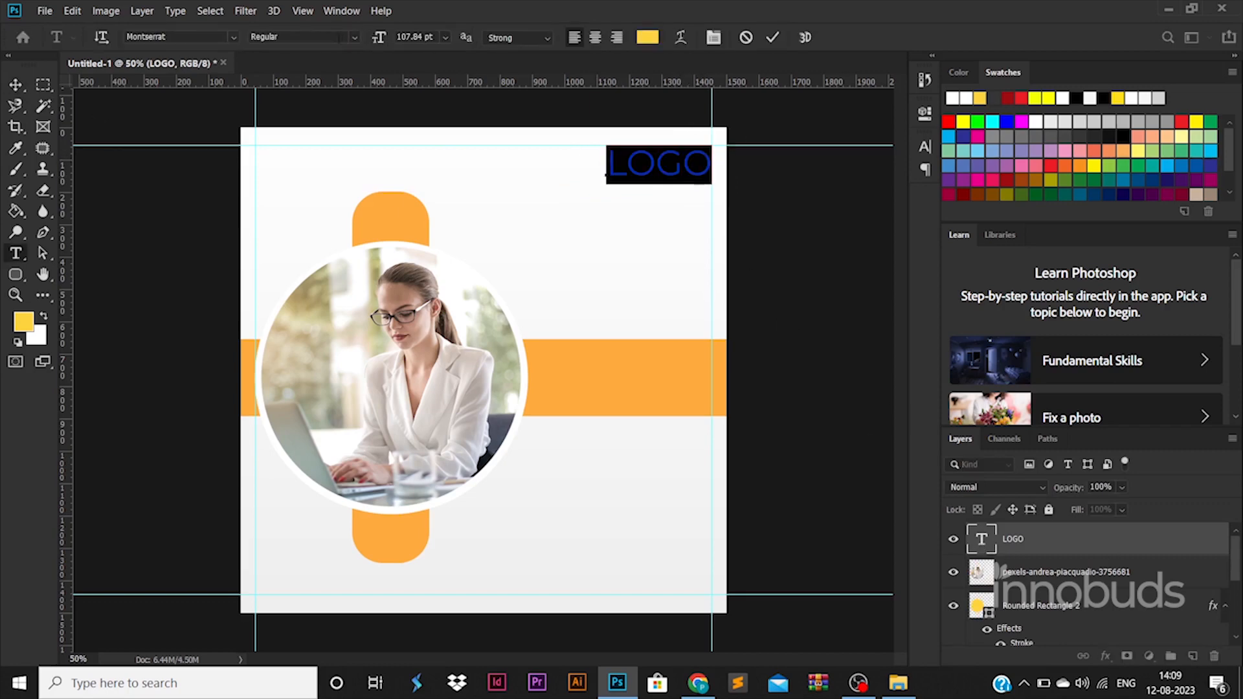
pyautogui.click(355, 39)
pyautogui.click(311, 231)
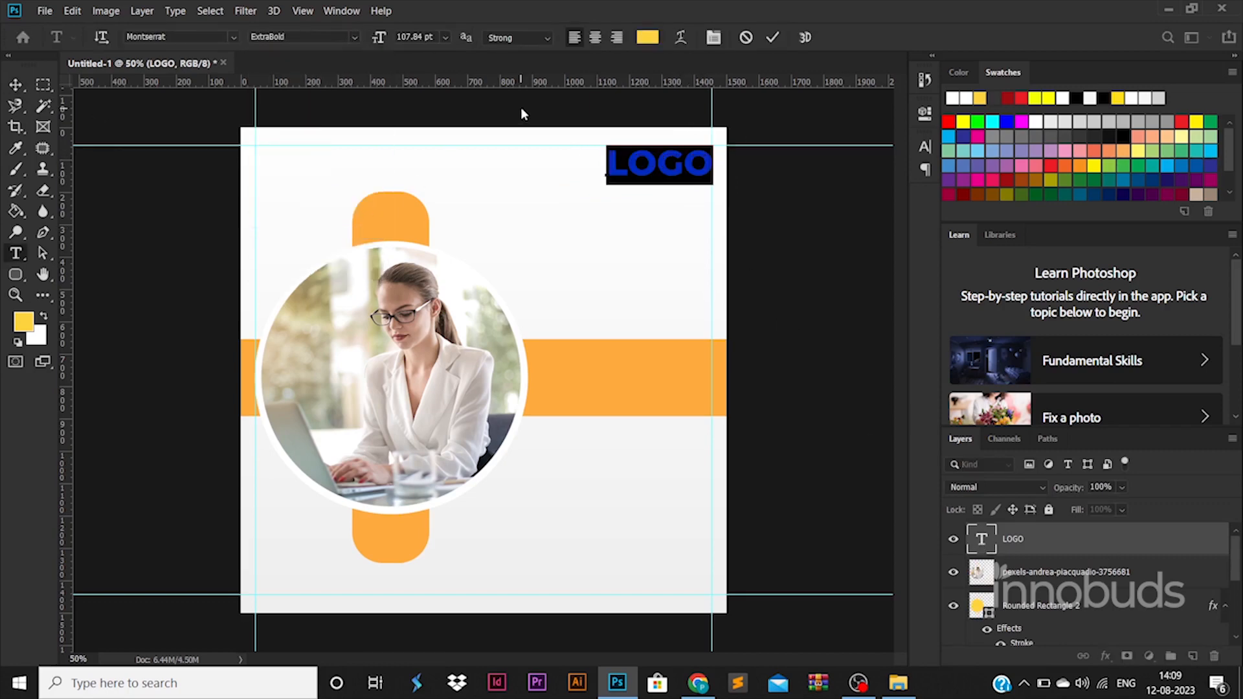
pyautogui.click(20, 87)
pyautogui.click(748, 343)
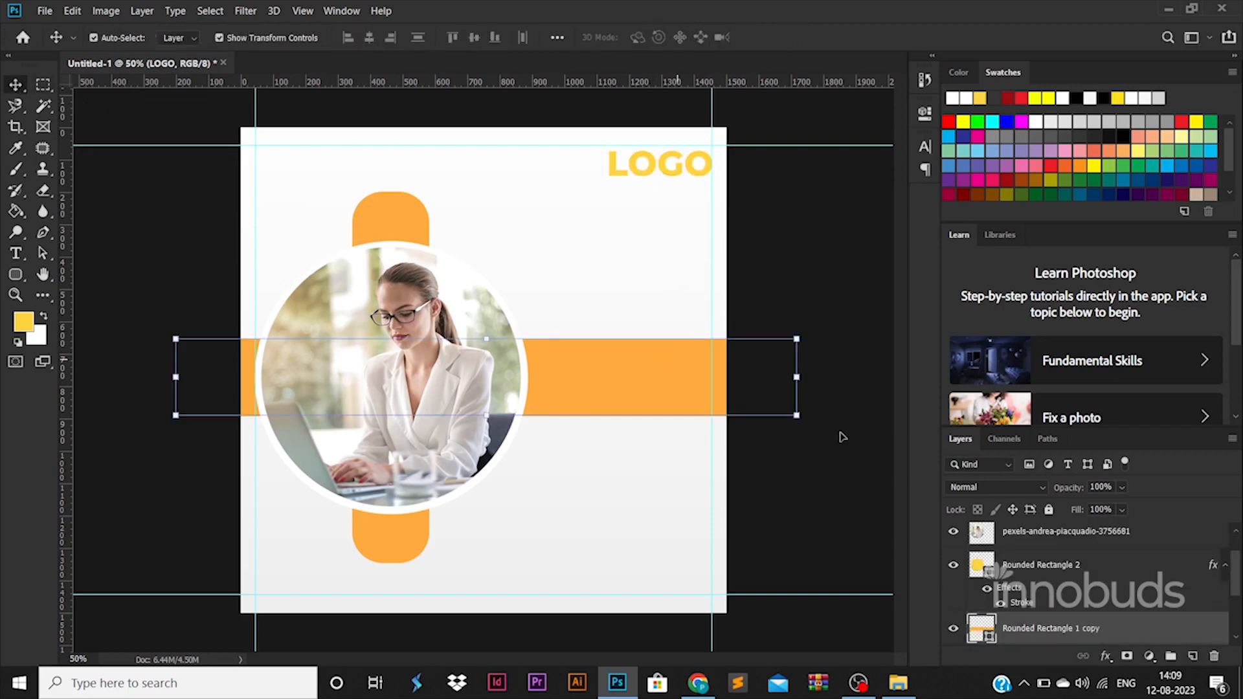
# Recolour the horizontal bar and the vertical pill to a deeper, fully saturated orange (#ff7800)
pyautogui.doubleClick(991, 641)
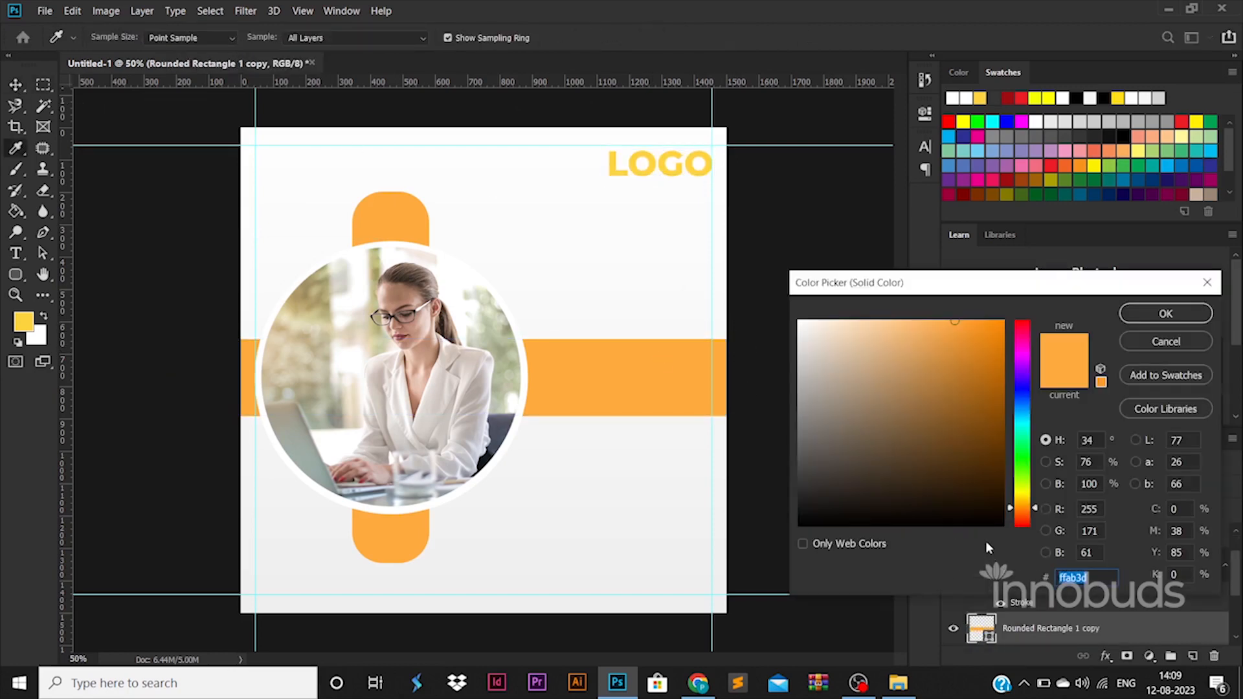
pyautogui.click(1027, 511)
pyautogui.moveTo(979, 440); pyautogui.dragTo(1007, 317)
pyautogui.click(1148, 319)
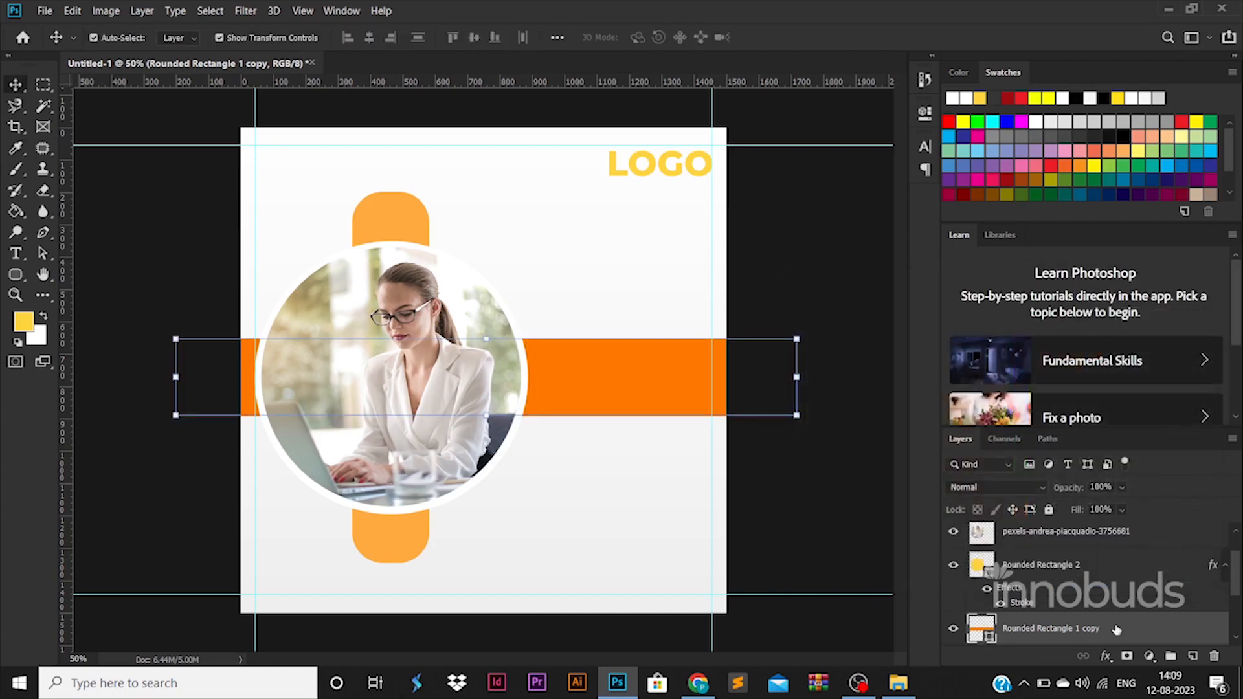
pyautogui.scroll(-1, 995, 596)
pyautogui.doubleClick(987, 641)
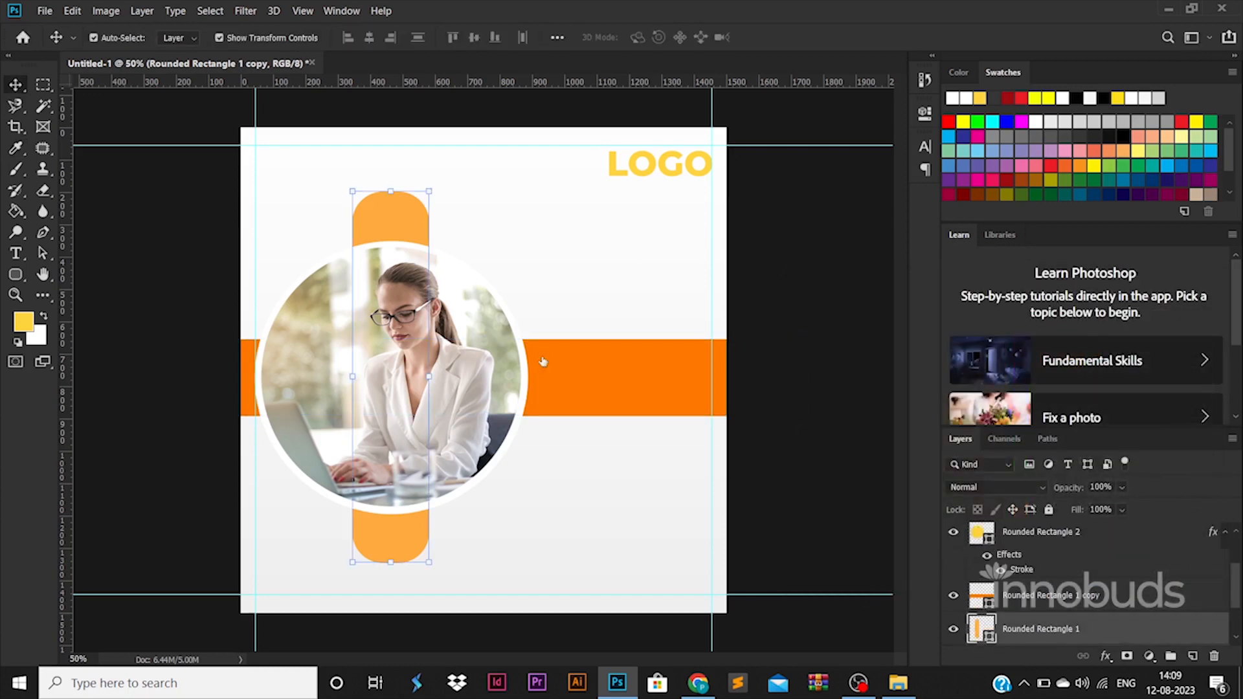
pyautogui.click(569, 361)
pyautogui.click(1160, 314)
# Colour the LOGO text with the same vivid orange sampled from the bar
pyautogui.press('v')
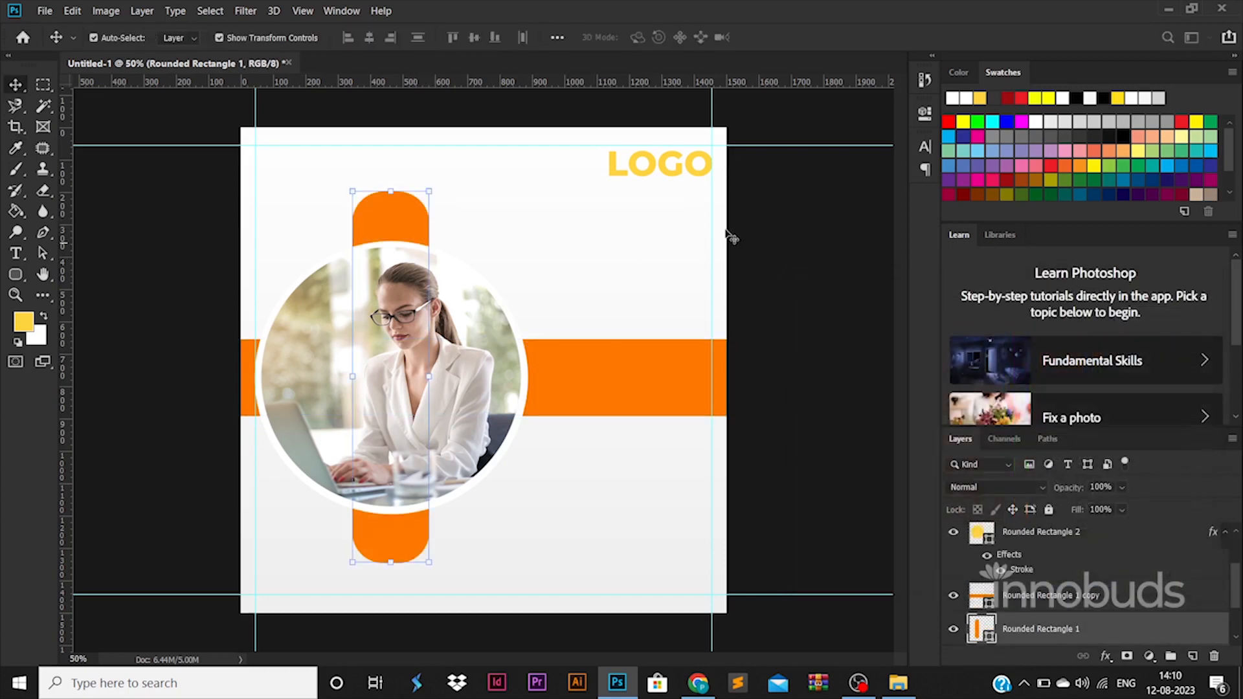
pyautogui.click(673, 170)
pyautogui.doubleClick(981, 539)
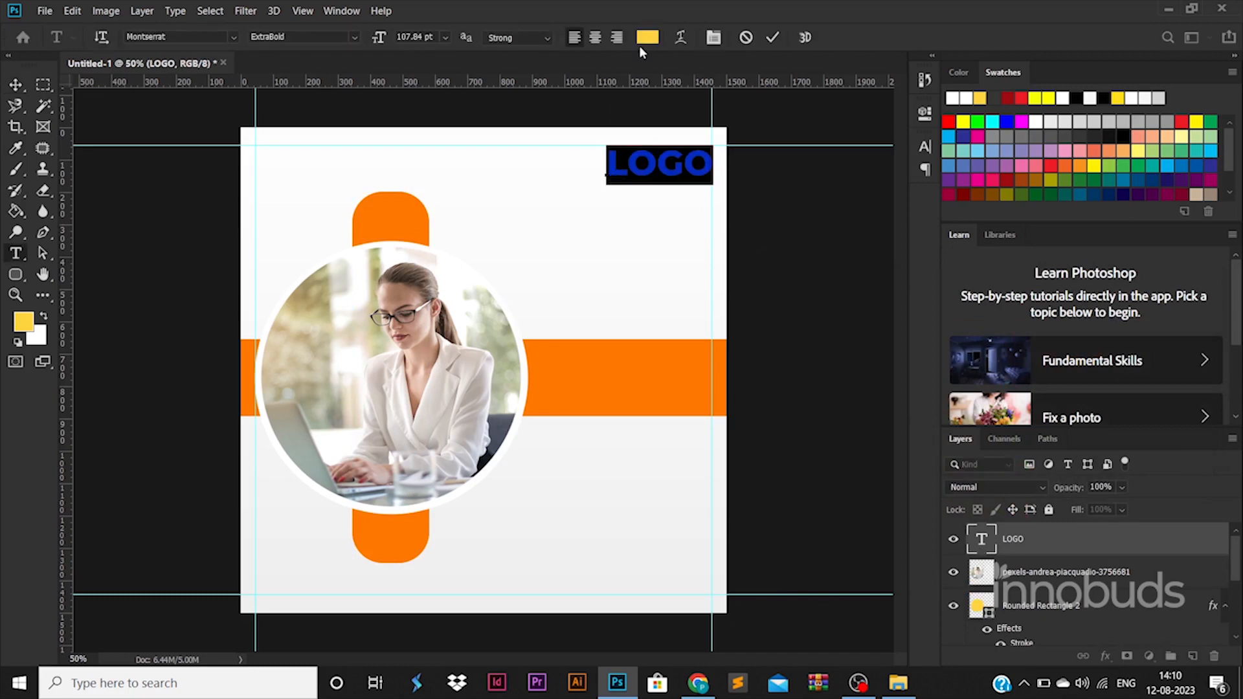
pyautogui.click(645, 38)
pyautogui.click(666, 380)
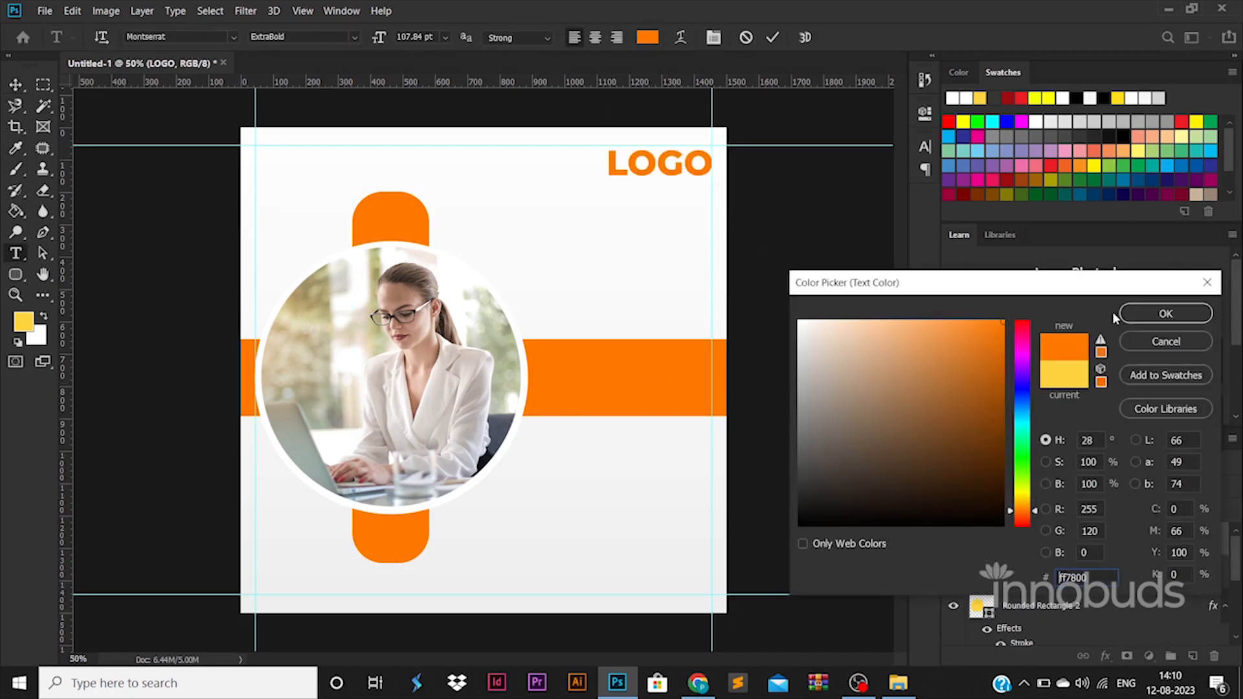
pyautogui.click(1140, 313)
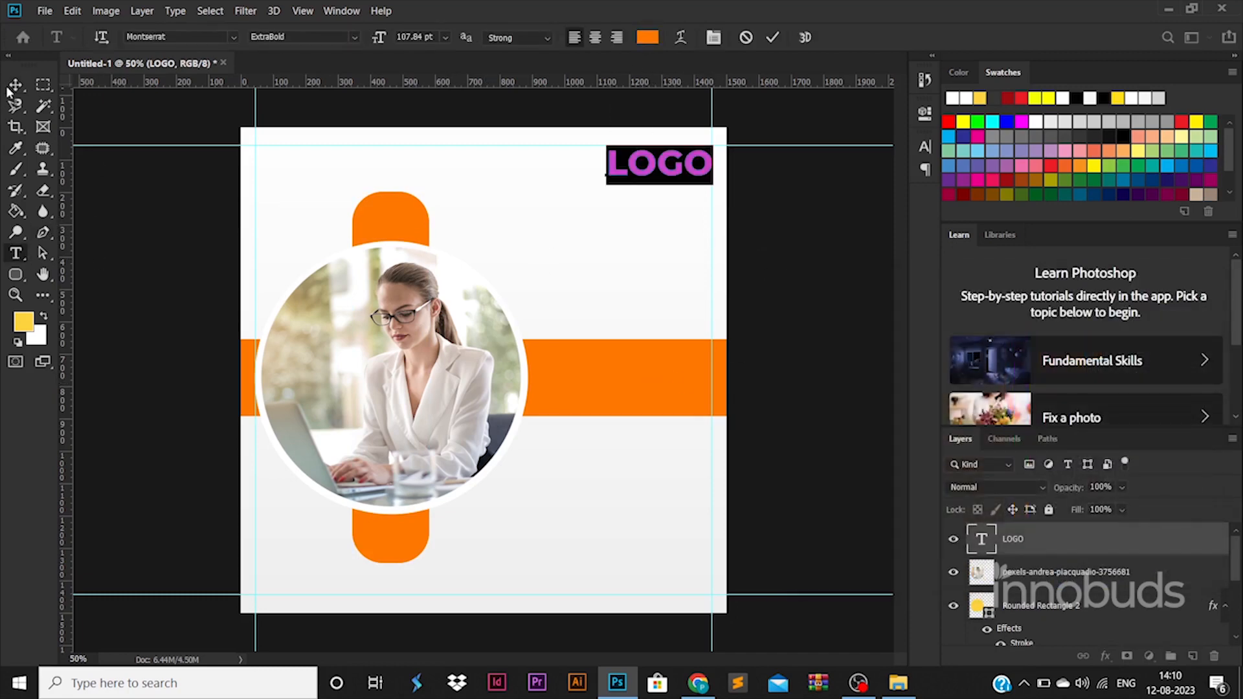
pyautogui.click(15, 85)
pyautogui.click(16, 252)
# Add a 'Tagline goes here' text line and position it just beneath LOGO
pyautogui.click(488, 250)
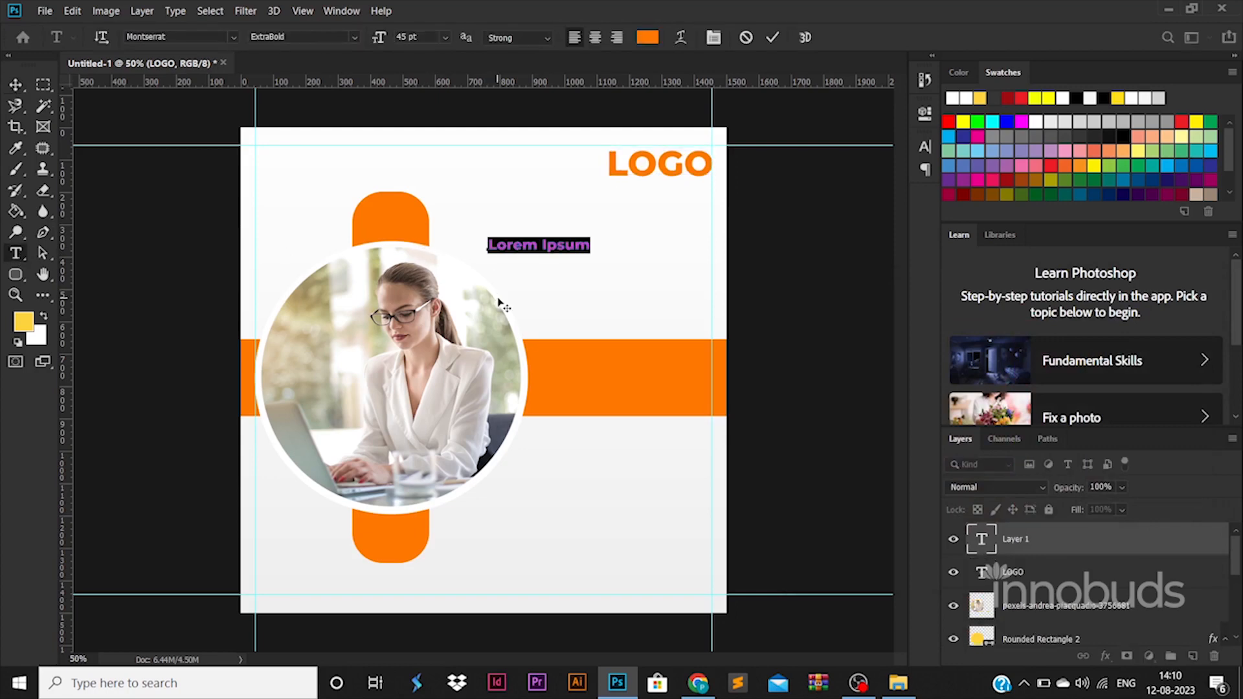
pyautogui.write('Tagline goes here')
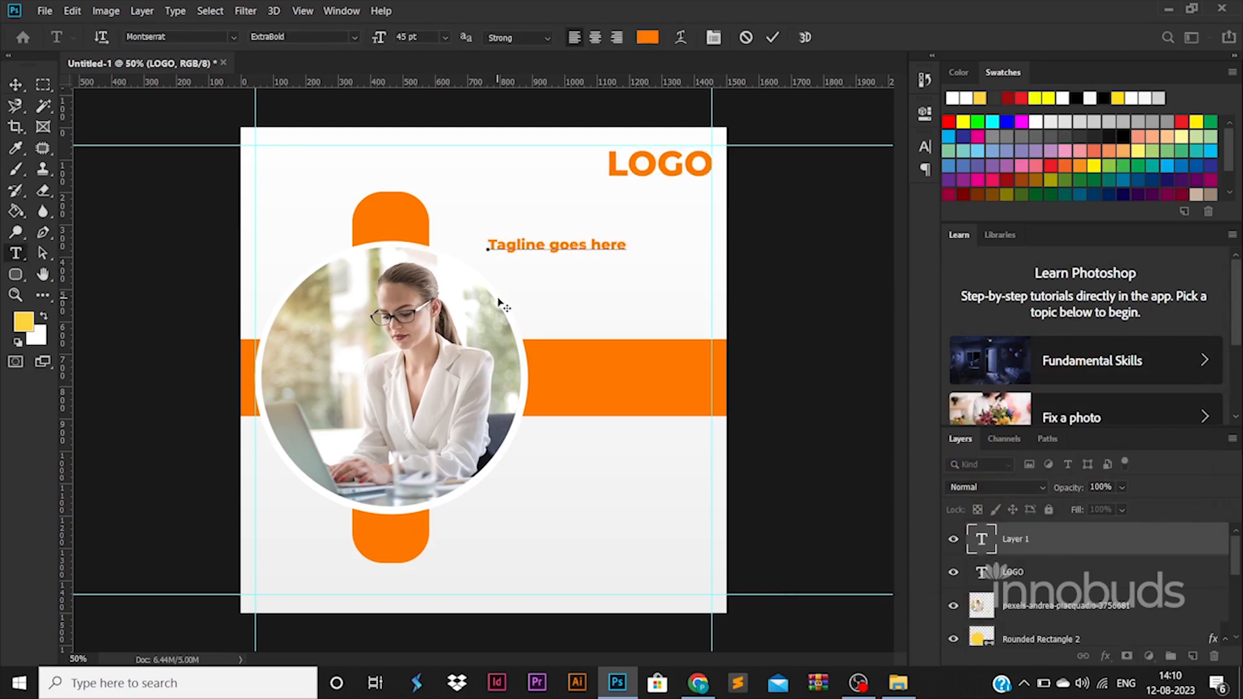
pyautogui.click(15, 85)
pyautogui.moveTo(590, 246); pyautogui.dragTo(714, 187)
pyautogui.hotkey('ctrl', 't')
pyautogui.press('Return')
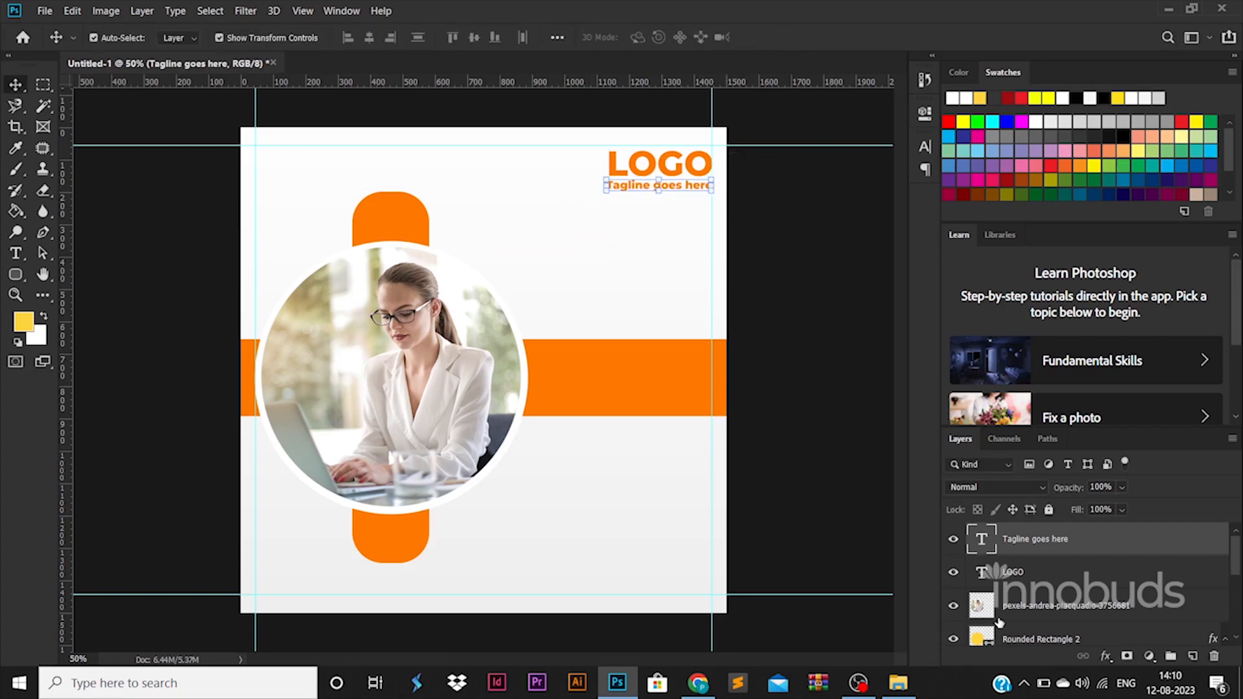
pyautogui.press('Right')
pyautogui.press('Right')
pyautogui.press('Right')
pyautogui.press('Right')
pyautogui.press('Right')
pyautogui.press('Right')
# Make the tagline Montserrat Regular in black and stretch it to the right guide
pyautogui.doubleClick(983, 539)
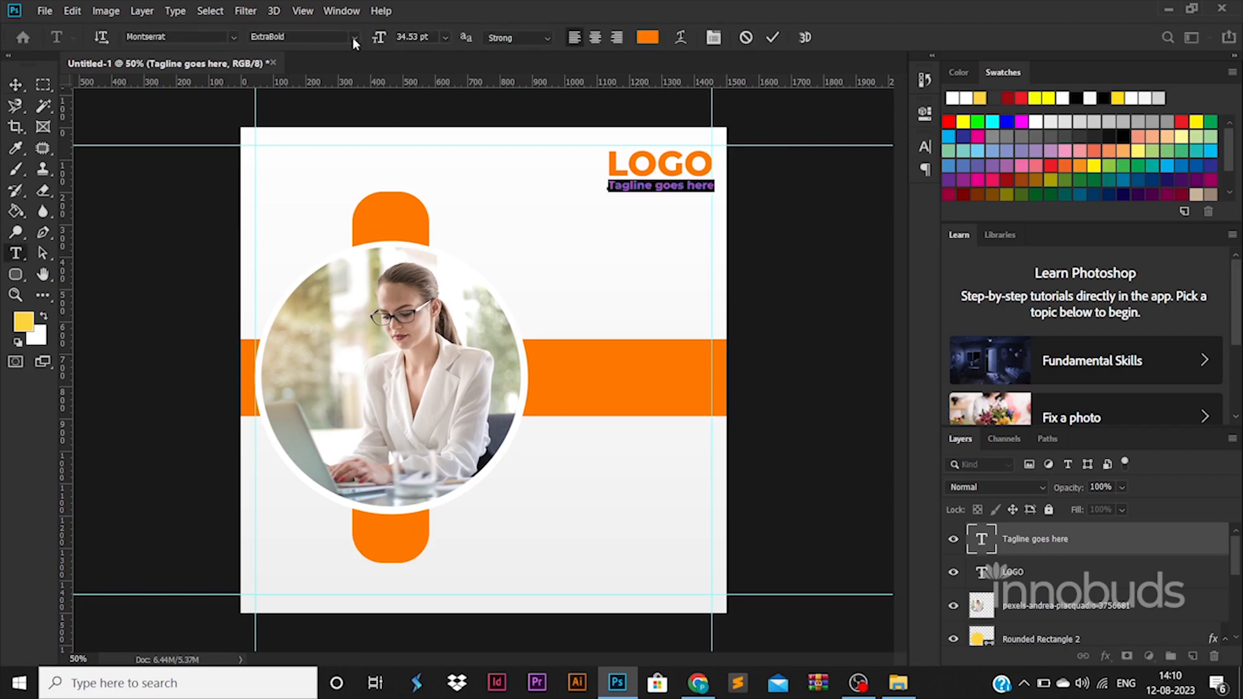
pyautogui.click(354, 37)
pyautogui.click(337, 131)
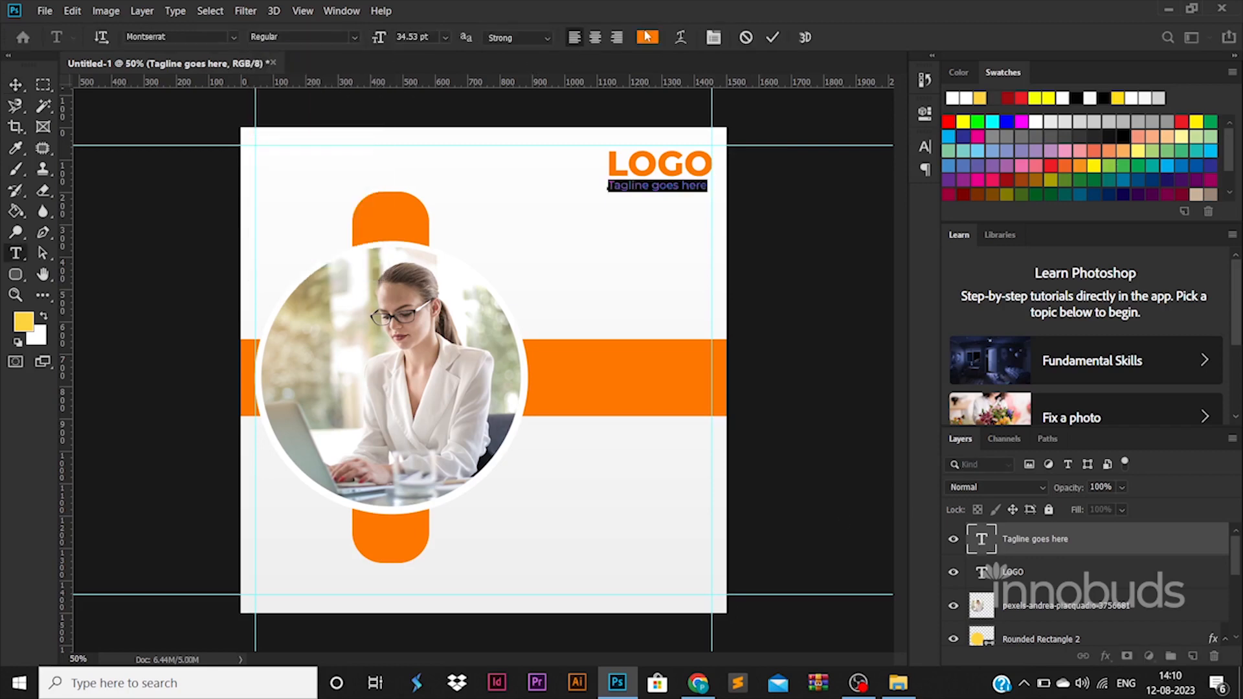
pyautogui.click(647, 36)
pyautogui.click(802, 523)
pyautogui.click(1148, 324)
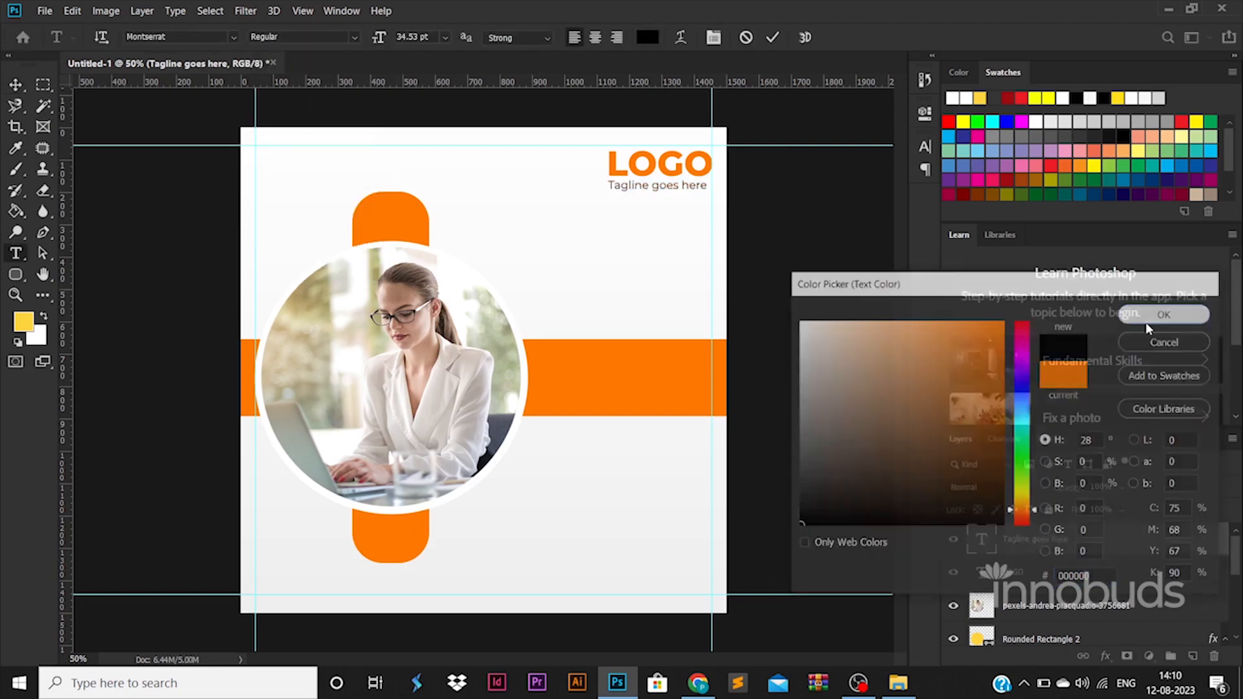
pyautogui.click(7, 85)
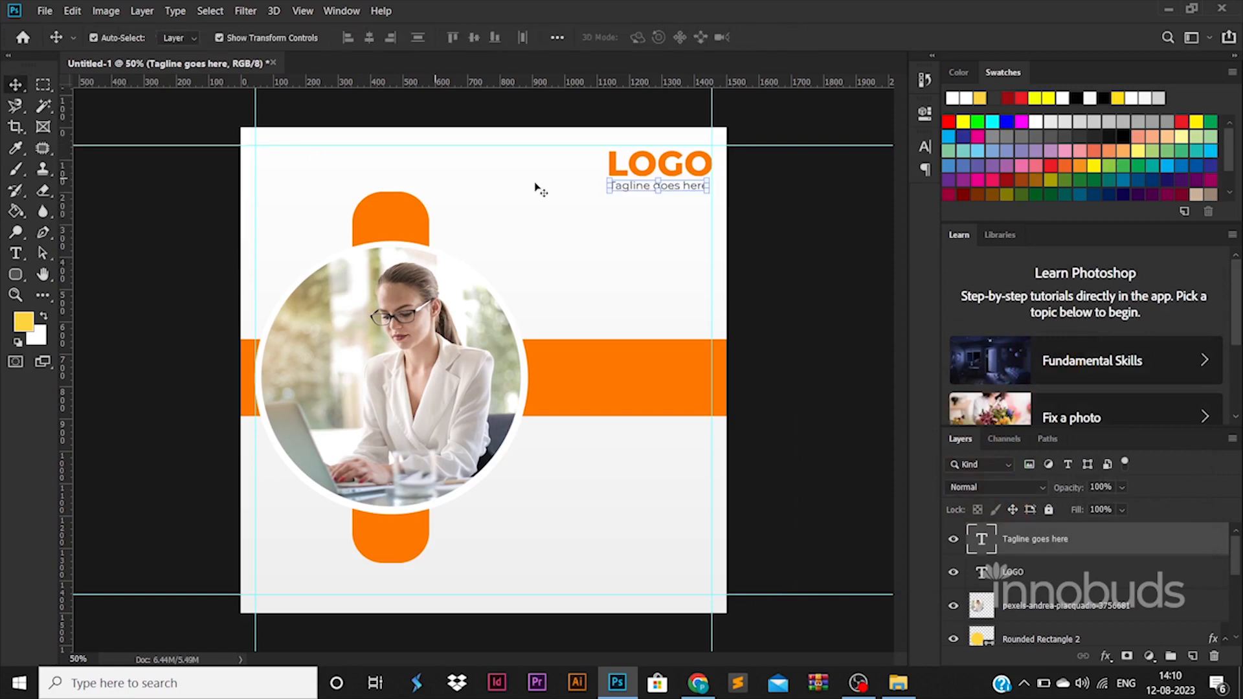
pyautogui.moveTo(706, 187); pyautogui.dragTo(712, 188)
pyautogui.press('Return')
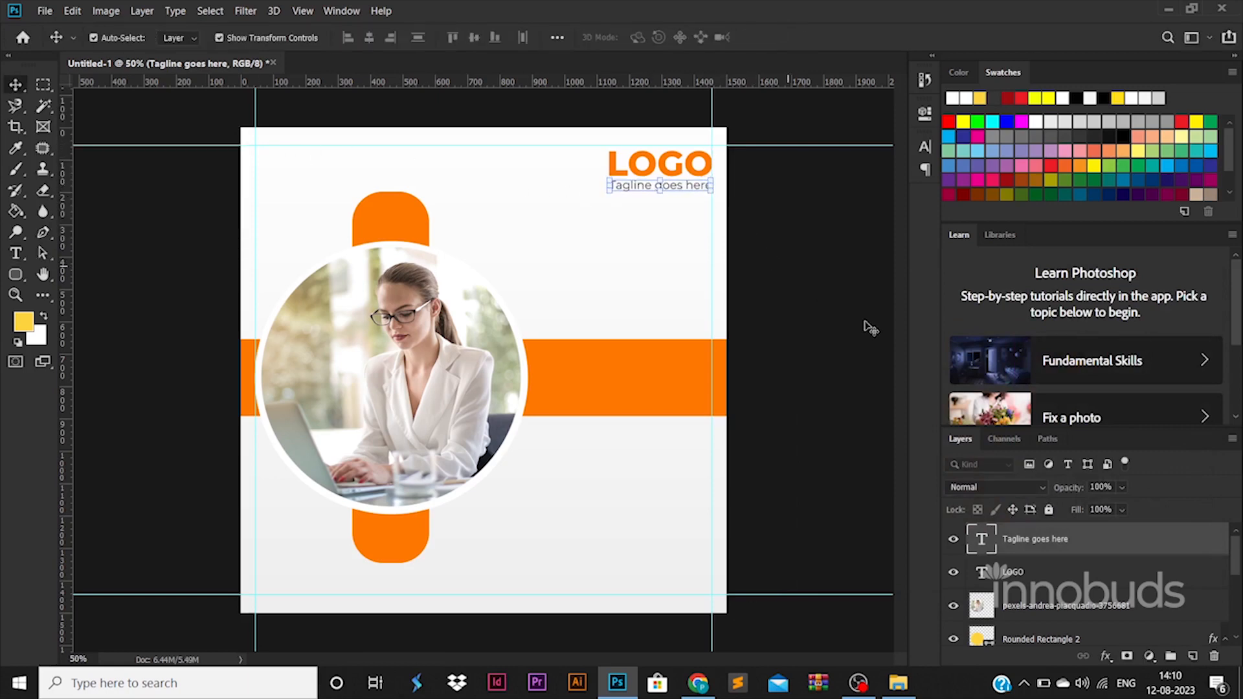
pyautogui.click(877, 330)
# Type the three-line headline 'YOUR COMPANY / SERVICES / GOES HERE' right of the photo
pyautogui.press('t')
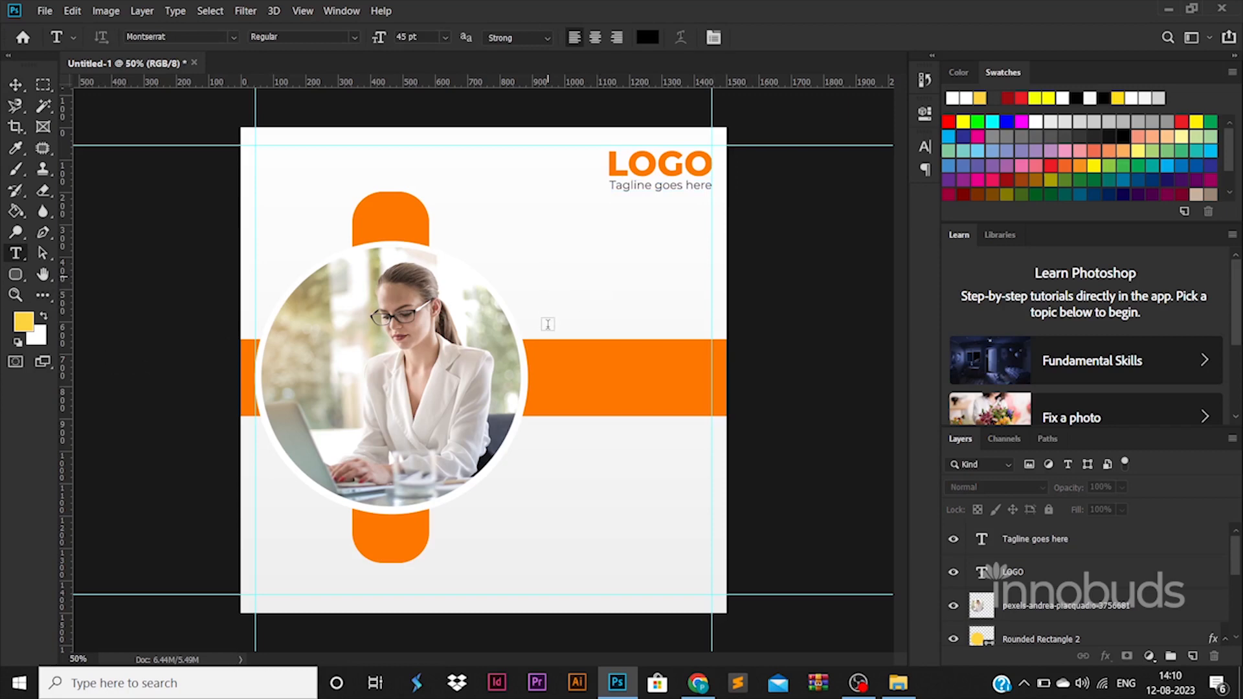
pyautogui.click(547, 277)
pyautogui.write('YOUR C')
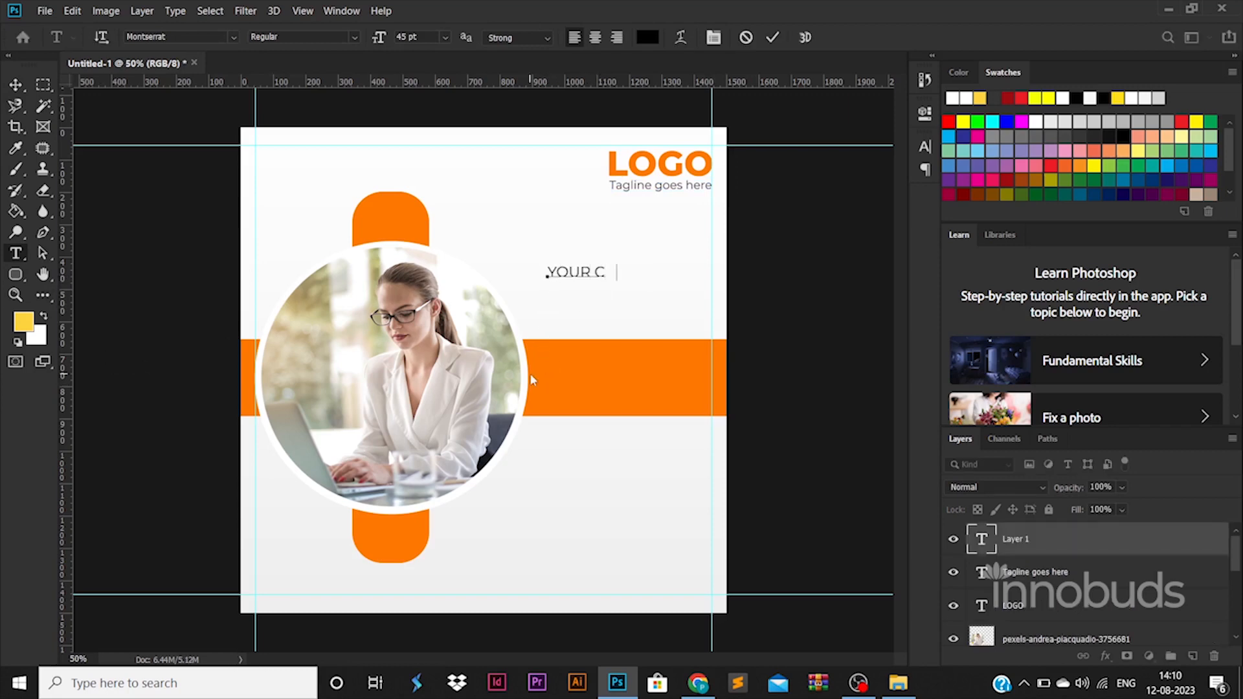
pyautogui.write('OMPAN')
pyautogui.press('BackSpace')
pyautogui.press('BackSpace')
pyautogui.write('ANY')
pyautogui.press('Return')
pyautogui.write('SERVICES')
pyautogui.press('Return')
pyautogui.write('GOES')
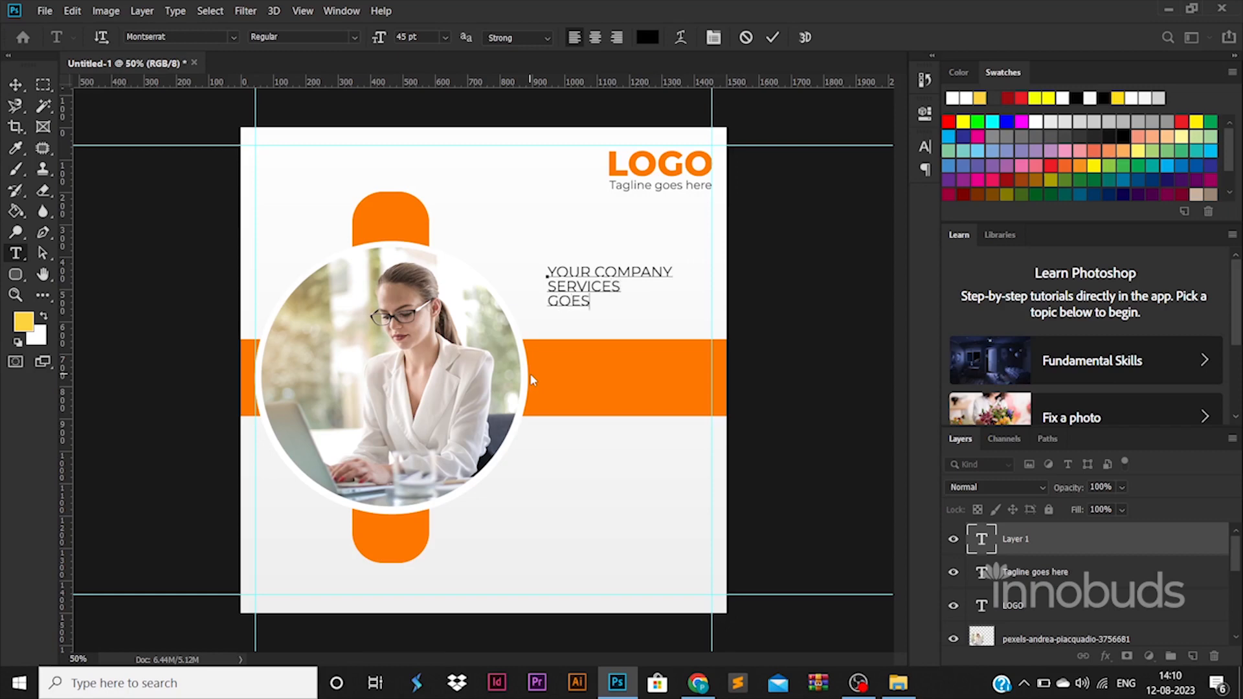
pyautogui.write(' HERE')
# Make the whole headline Montserrat ExtraBold with slightly larger line spacing
pyautogui.hotkey('ctrl', 'a')
pyautogui.hotkey('ctrl', 't')
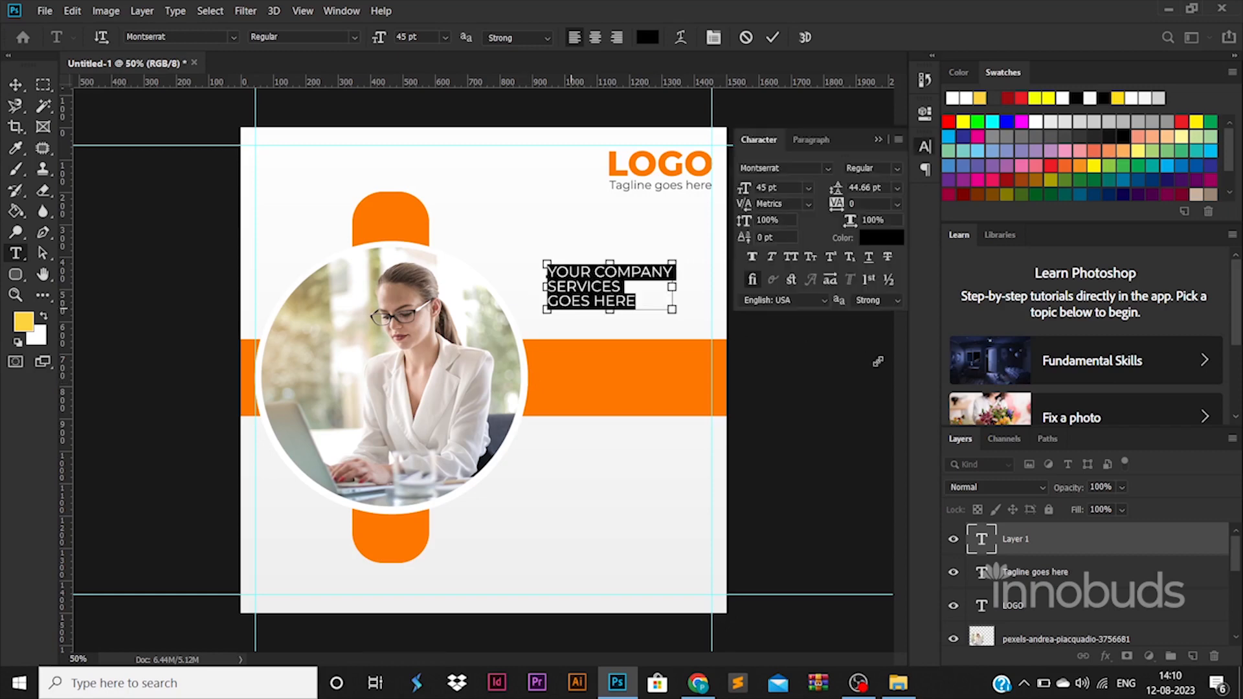
pyautogui.press('Up')
pyautogui.press('Up')
pyautogui.press('Up')
pyautogui.press('Up')
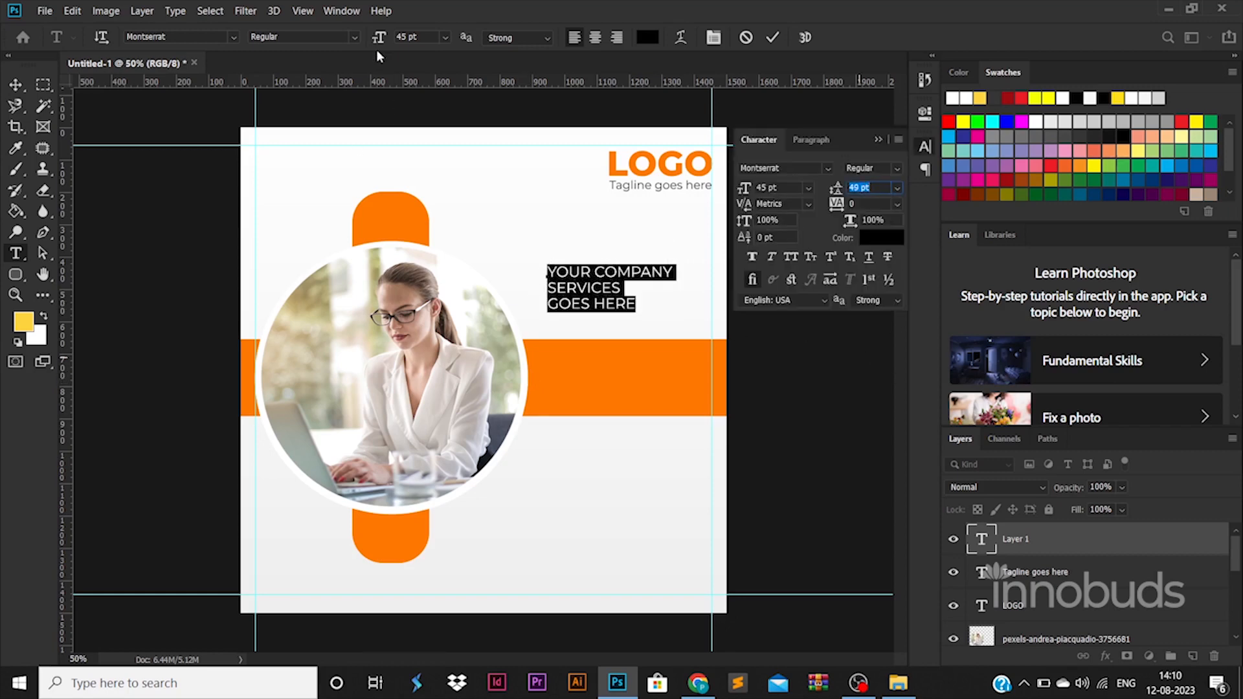
pyautogui.click(352, 39)
pyautogui.click(318, 234)
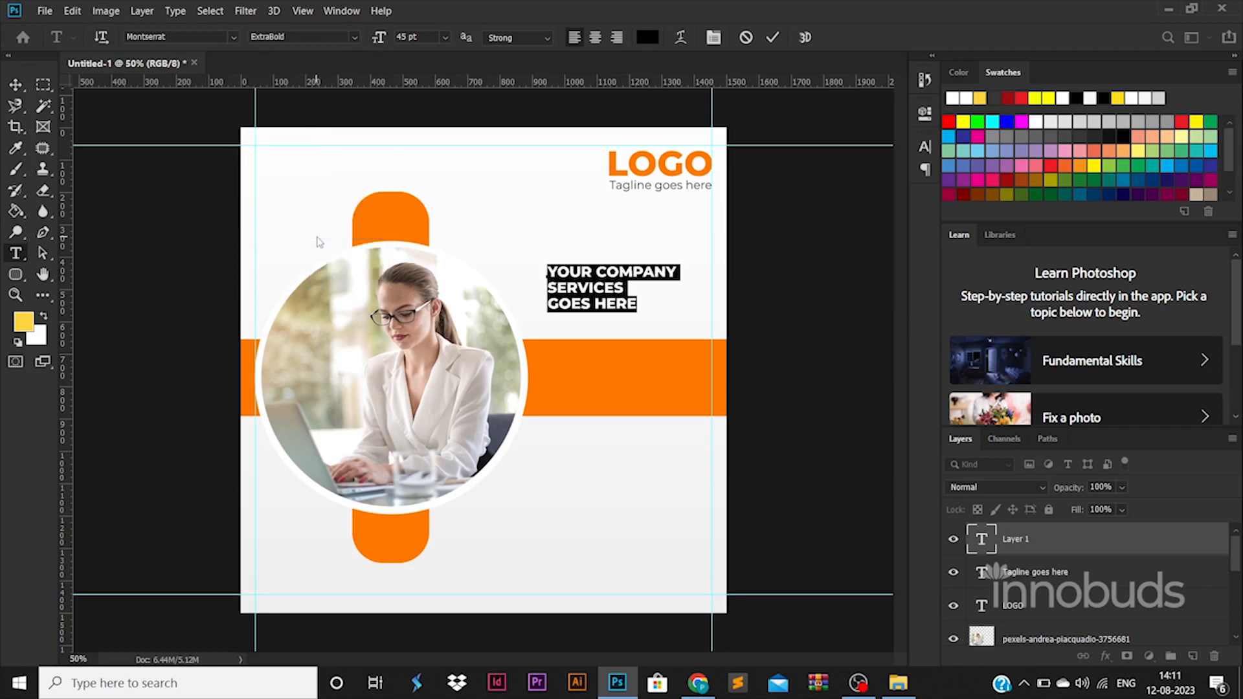
pyautogui.click(15, 85)
# Enlarge the headline block to about 128%
pyautogui.hotkey('ctrl', 't')
pyautogui.moveTo(689, 324)
pyautogui.mouseDown()
pyautogui.moveTo(713, 327)
pyautogui.moveTo(692, 331)
pyautogui.mouseUp()
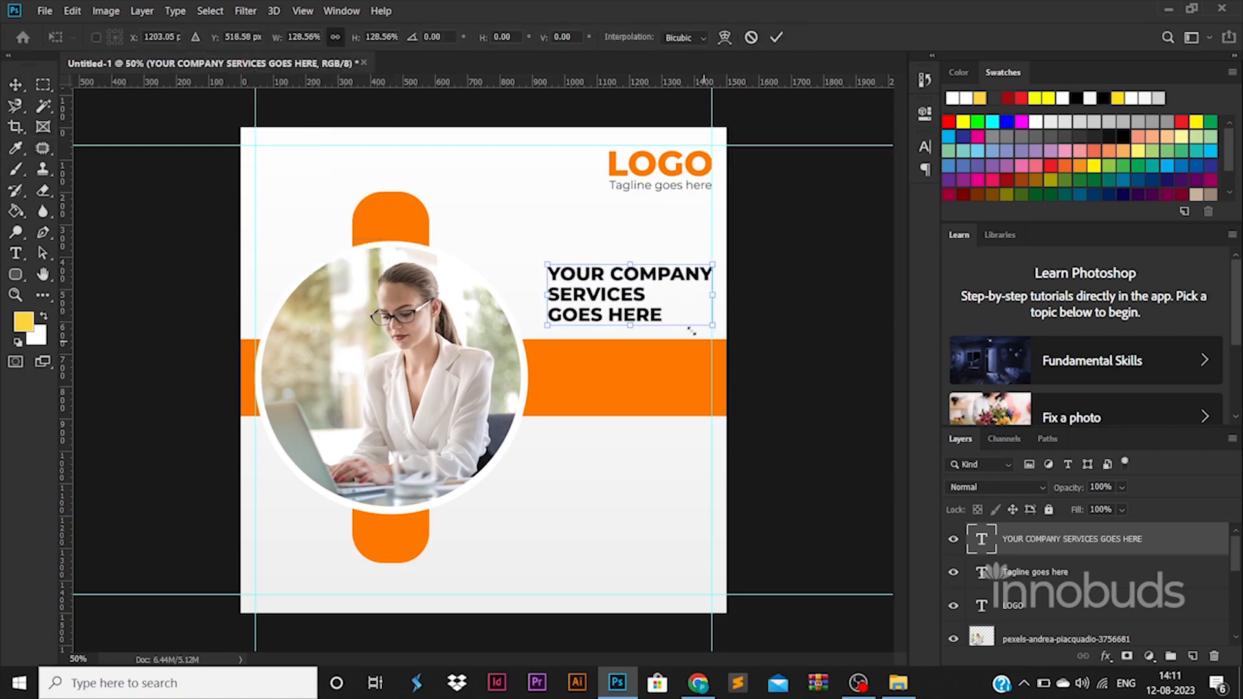
pyautogui.moveTo(547, 295); pyautogui.dragTo(720, 332)
pyautogui.press('Return')
# Colour 'SERVICES GOES HERE' with the band's orange
pyautogui.doubleClick(588, 297)
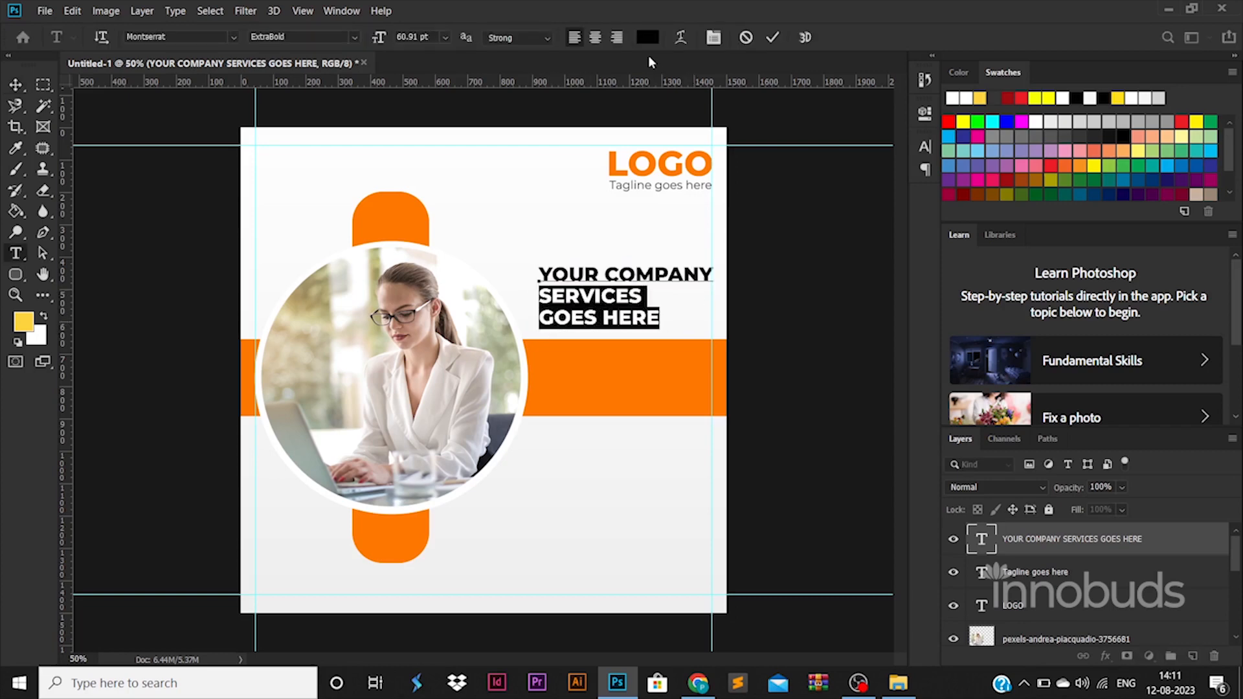
pyautogui.click(648, 37)
pyautogui.click(631, 355)
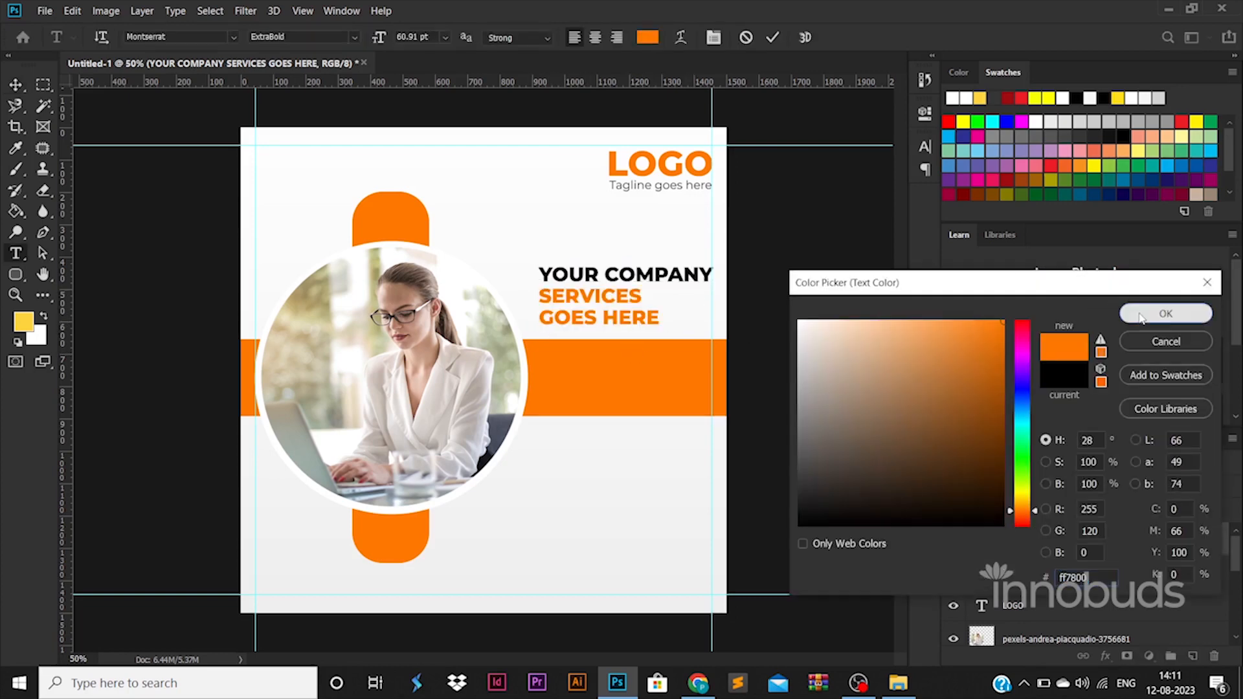
pyautogui.click(1165, 313)
pyautogui.click(16, 84)
# Fine-tune the headline's size and shift it about 20 px right to fit the guide
pyautogui.hotkey('ctrl', 't')
pyautogui.moveTo(538, 262); pyautogui.dragTo(531, 254)
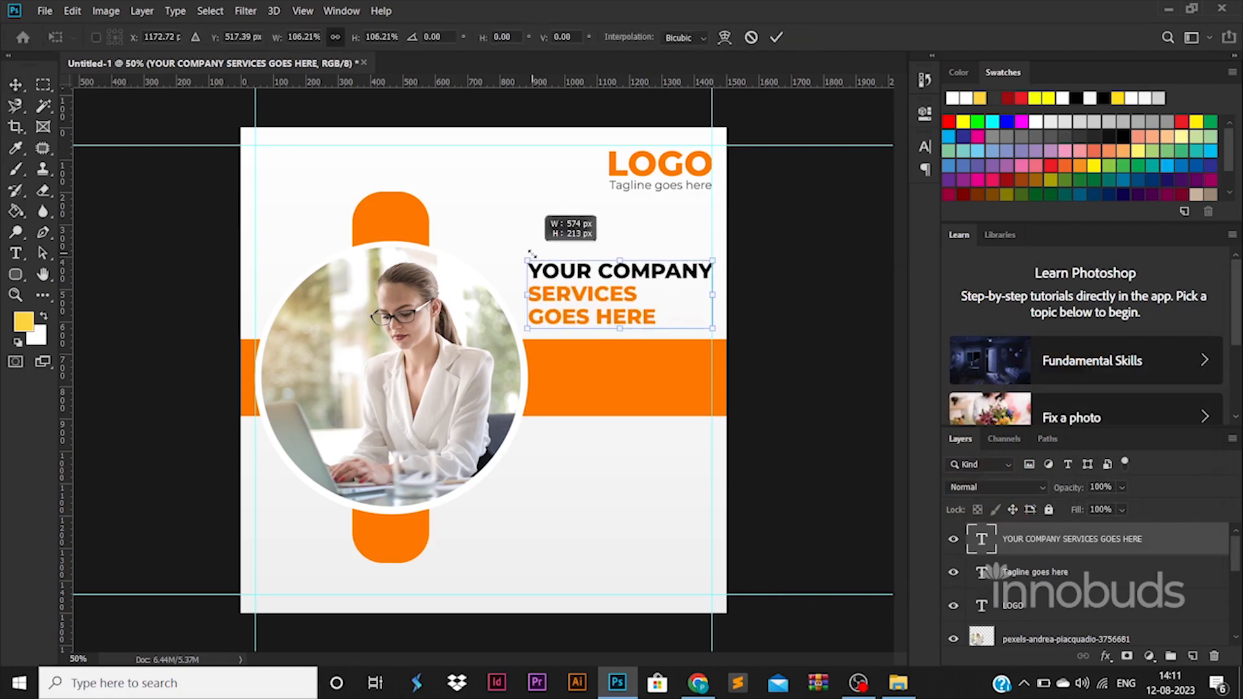
pyautogui.moveTo(602, 285)
pyautogui.mouseDown()
pyautogui.moveTo(617, 285)
pyautogui.moveTo(602, 285)
pyautogui.mouseUp()
pyautogui.press('Return')
pyautogui.moveTo(537, 322); pyautogui.dragTo(550, 323)
pyautogui.moveTo(727, 260); pyautogui.dragTo(712, 266)
pyautogui.moveTo(528, 265); pyautogui.dragTo(525, 261)
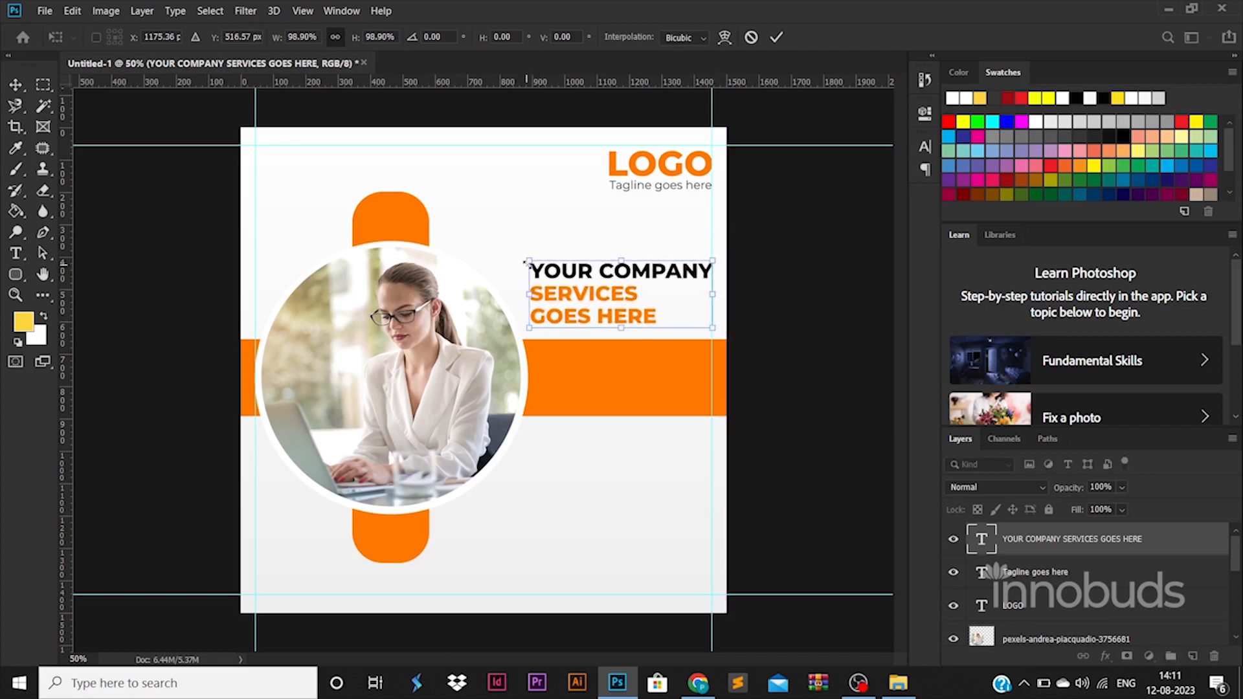
pyautogui.press('Return')
pyautogui.click(16, 262)
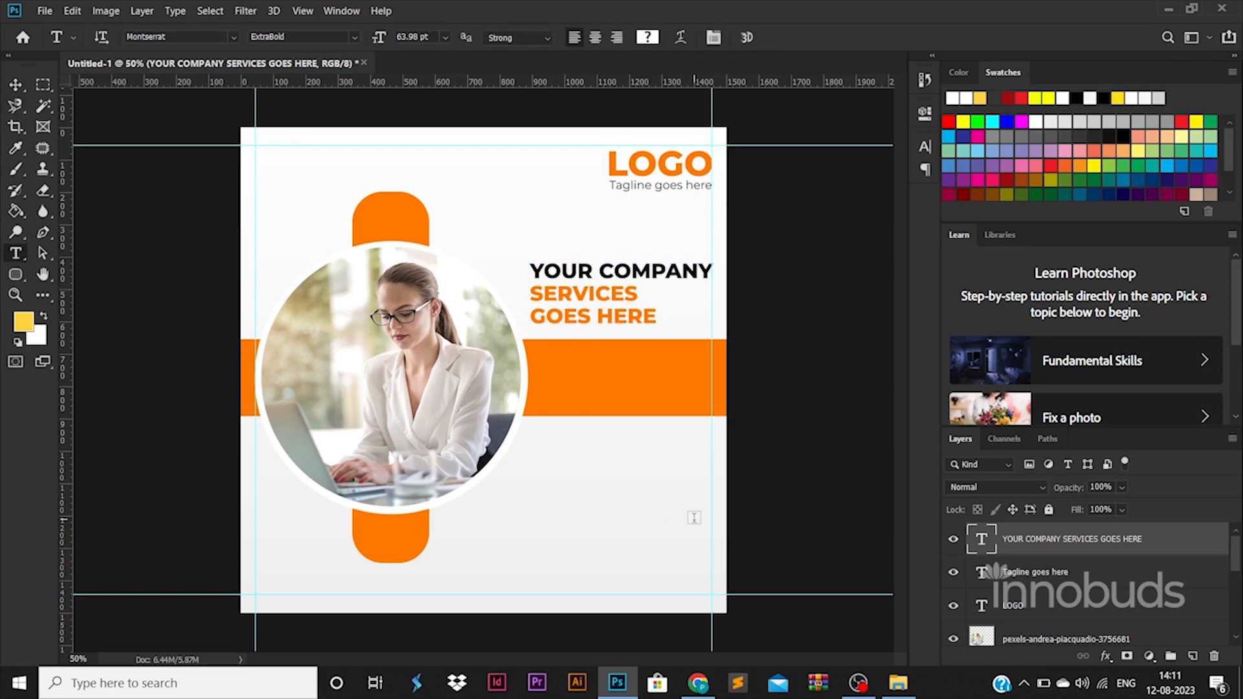
pyautogui.click(694, 516)
# Add the line 'Your serives description goes here' in Regular weight on the orange band
pyautogui.click(627, 575)
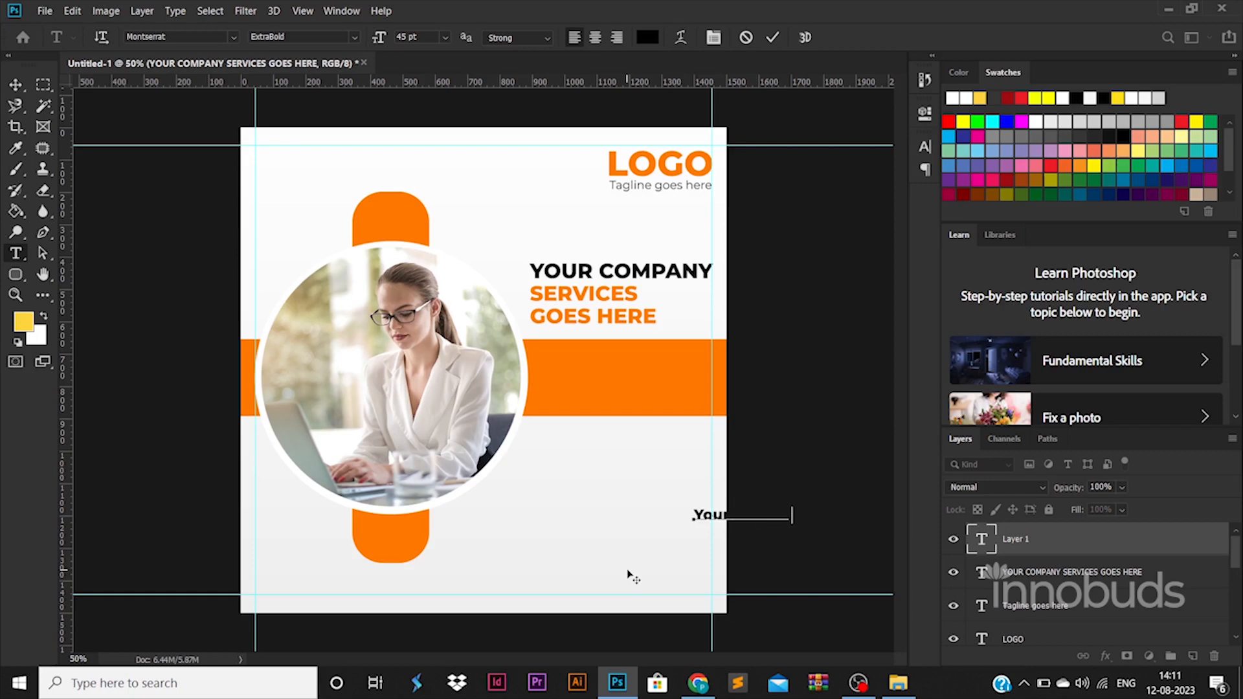
pyautogui.write('oes here')
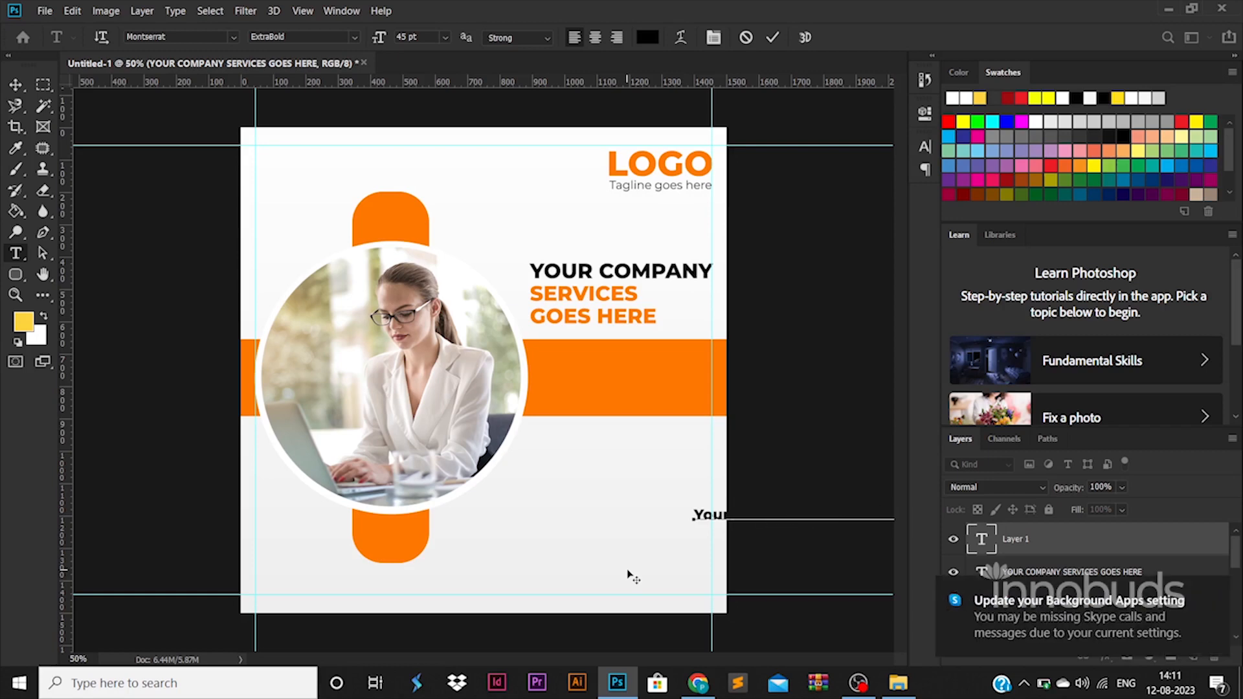
pyautogui.hotkey('ctrl', 'a')
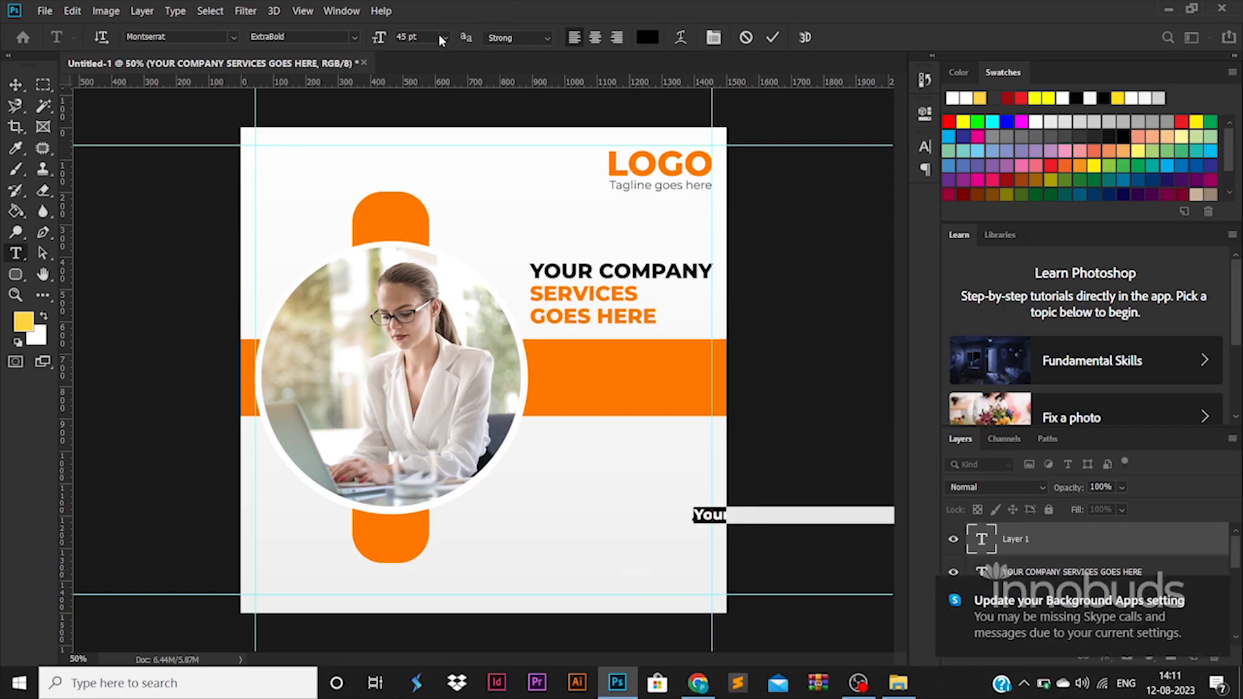
pyautogui.click(355, 36)
pyautogui.click(279, 130)
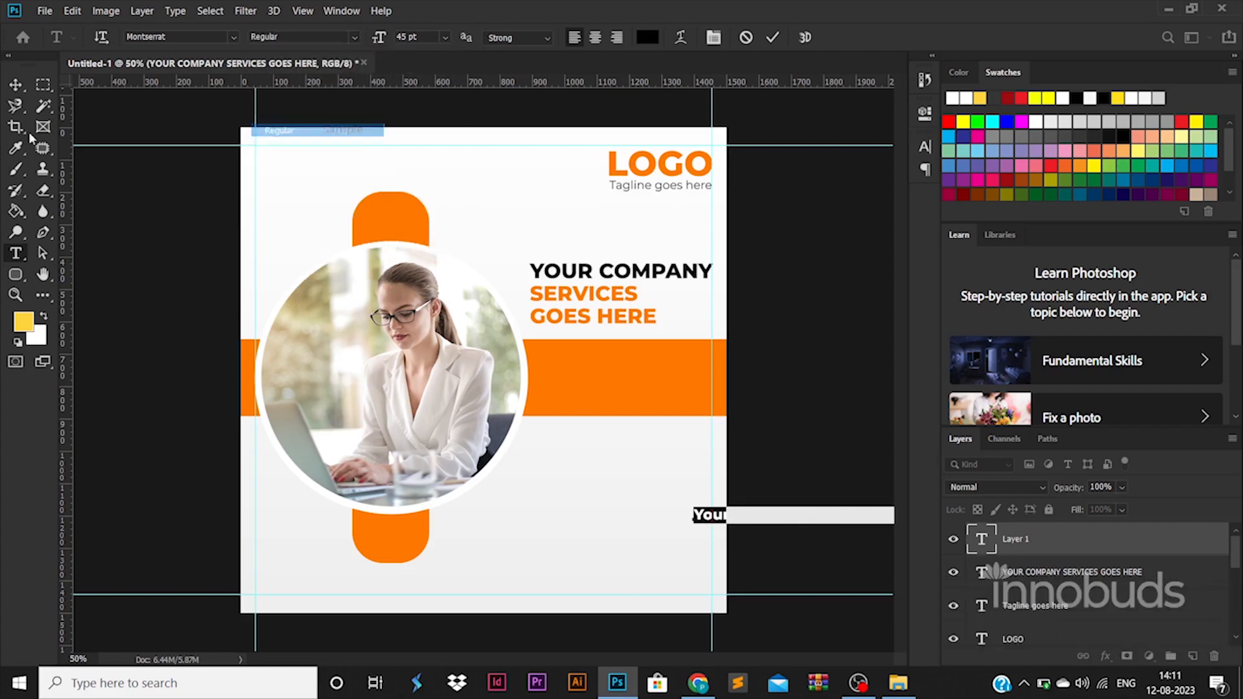
pyautogui.click(15, 84)
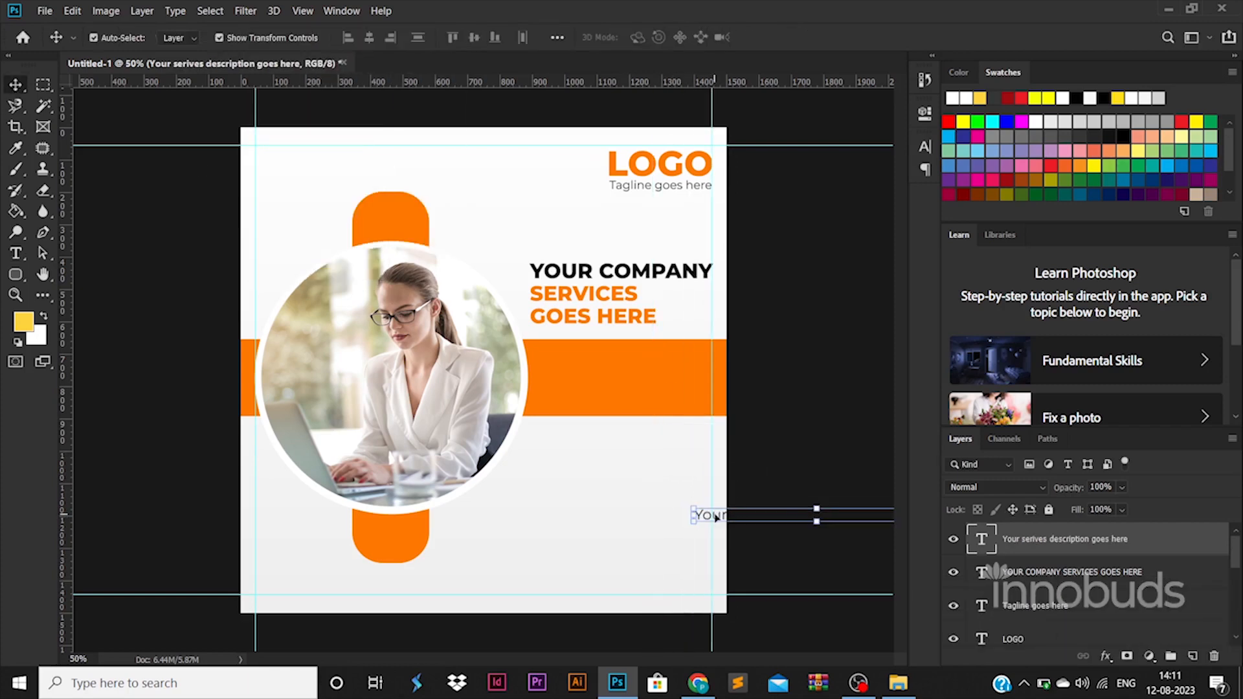
pyautogui.moveTo(712, 516); pyautogui.dragTo(560, 365)
# Set the description text to 45 pt and nudge it about 10 px right
pyautogui.doubleClick(707, 364)
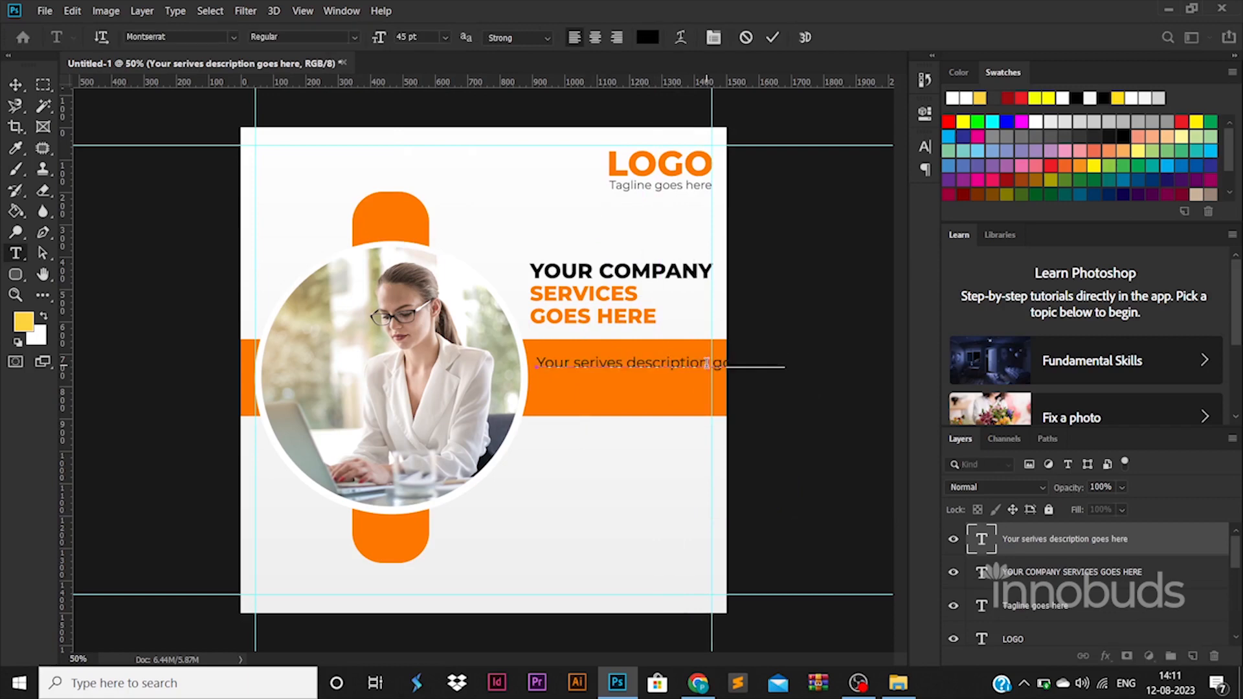
pyautogui.hotkey('ctrl', 'a')
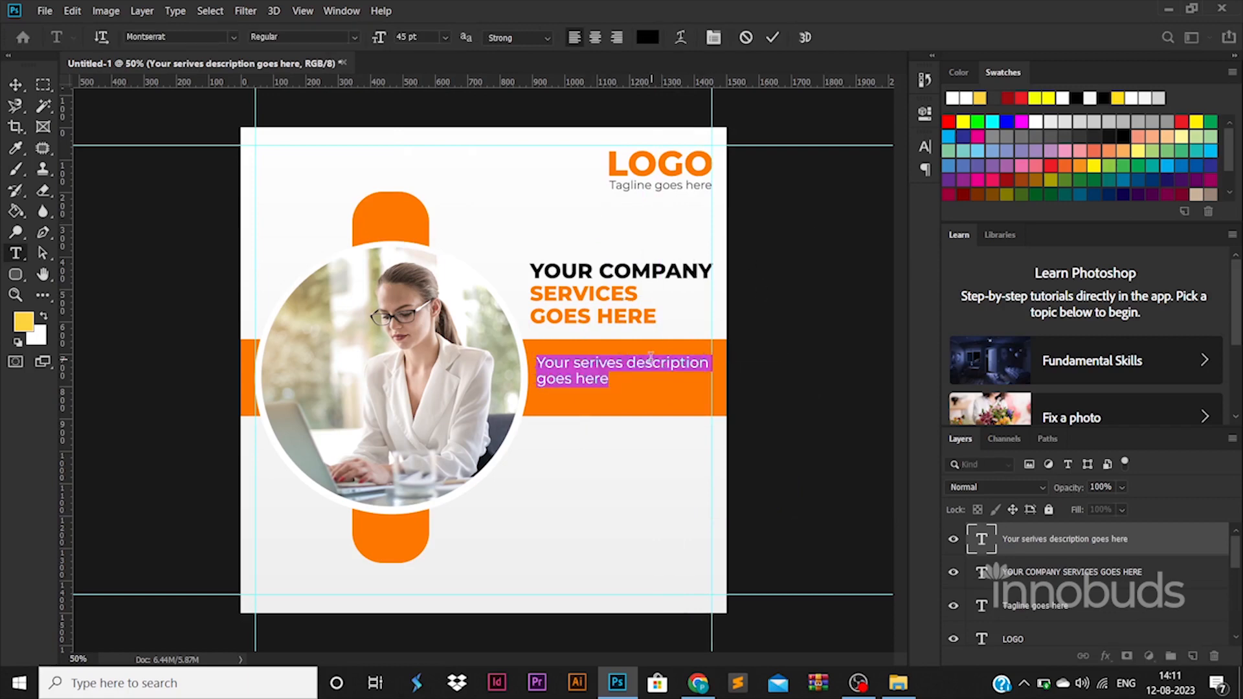
pyautogui.write('45')
pyautogui.moveTo(406, 36); pyautogui.dragTo(343, 37)
pyautogui.click(15, 85)
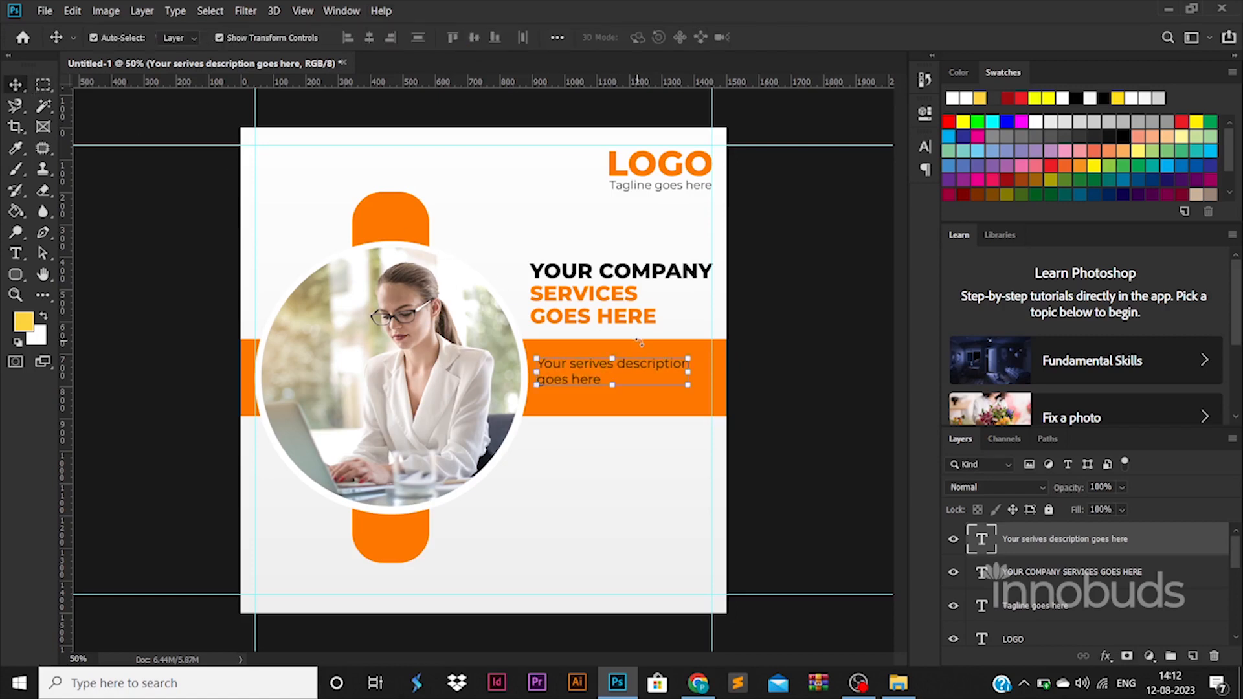
pyautogui.moveTo(663, 369); pyautogui.dragTo(670, 369)
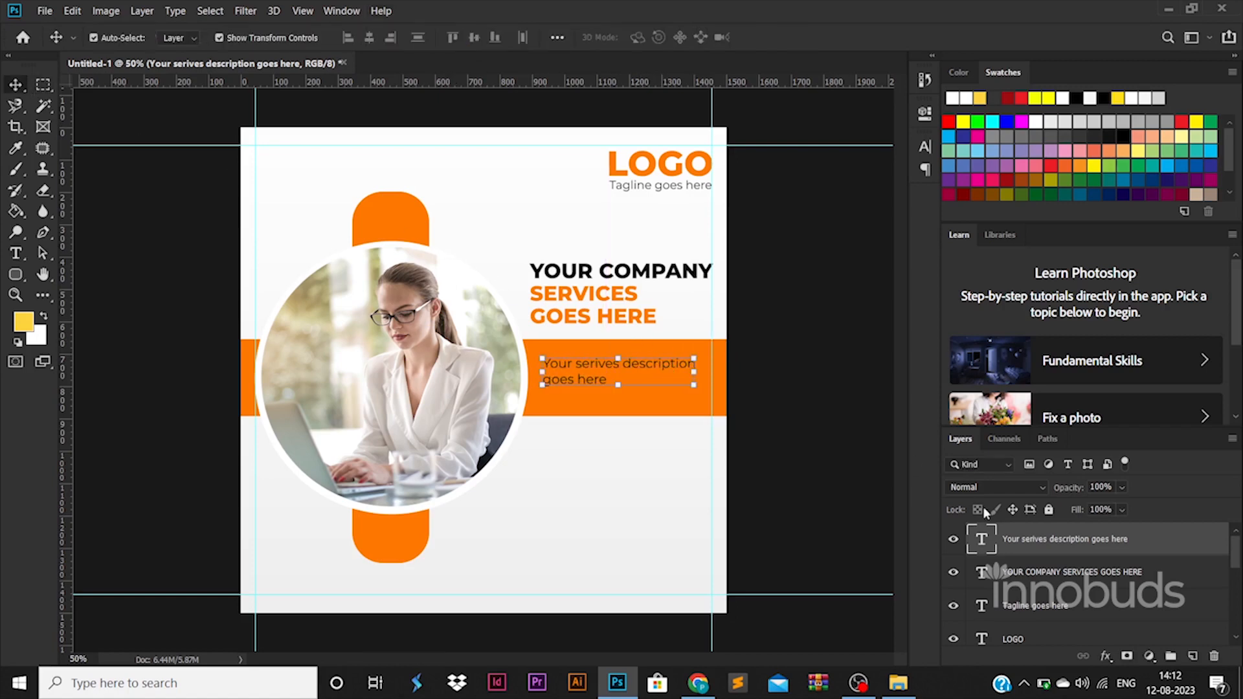
# Make the description text white, then deselect the headline layer
pyautogui.doubleClick(983, 539)
pyautogui.click(648, 37)
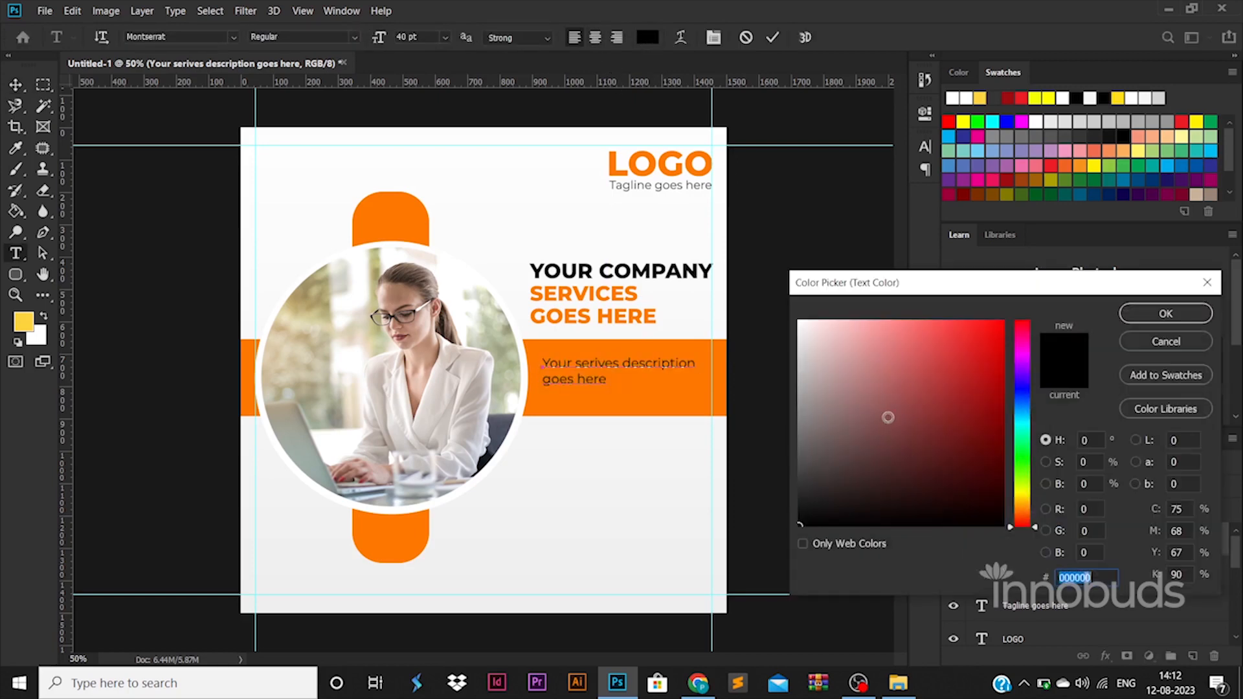
pyautogui.click(1166, 313)
pyautogui.click(15, 84)
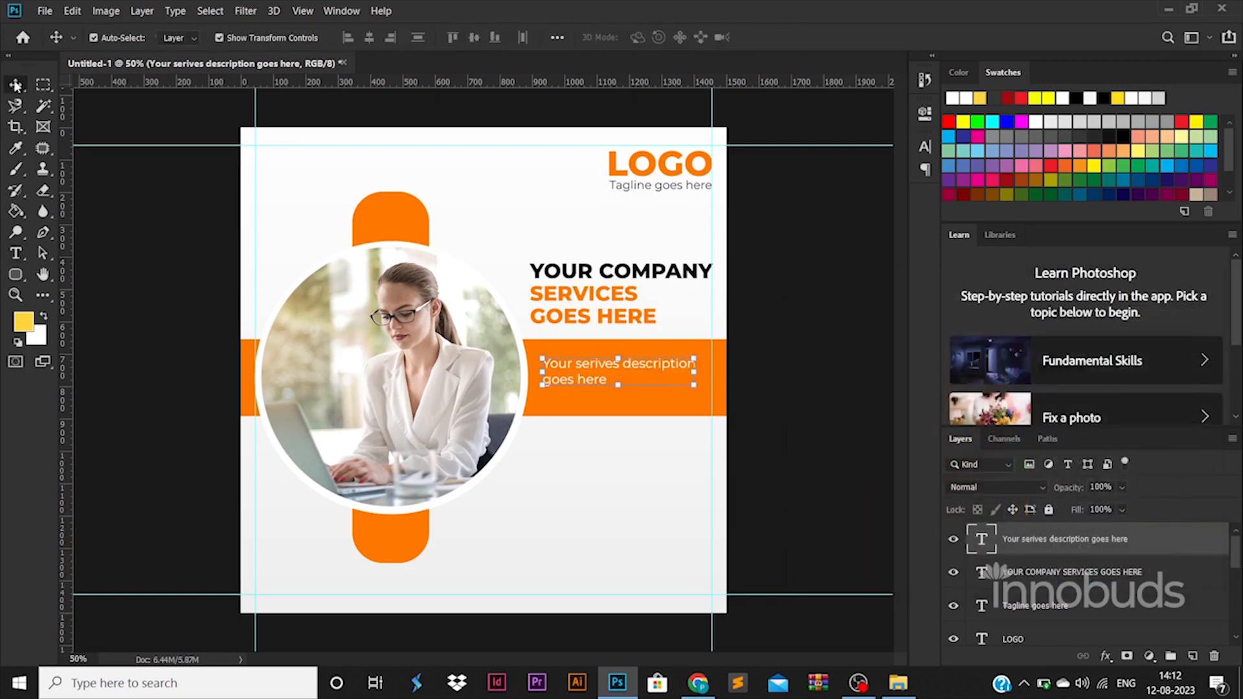
pyautogui.click(562, 295)
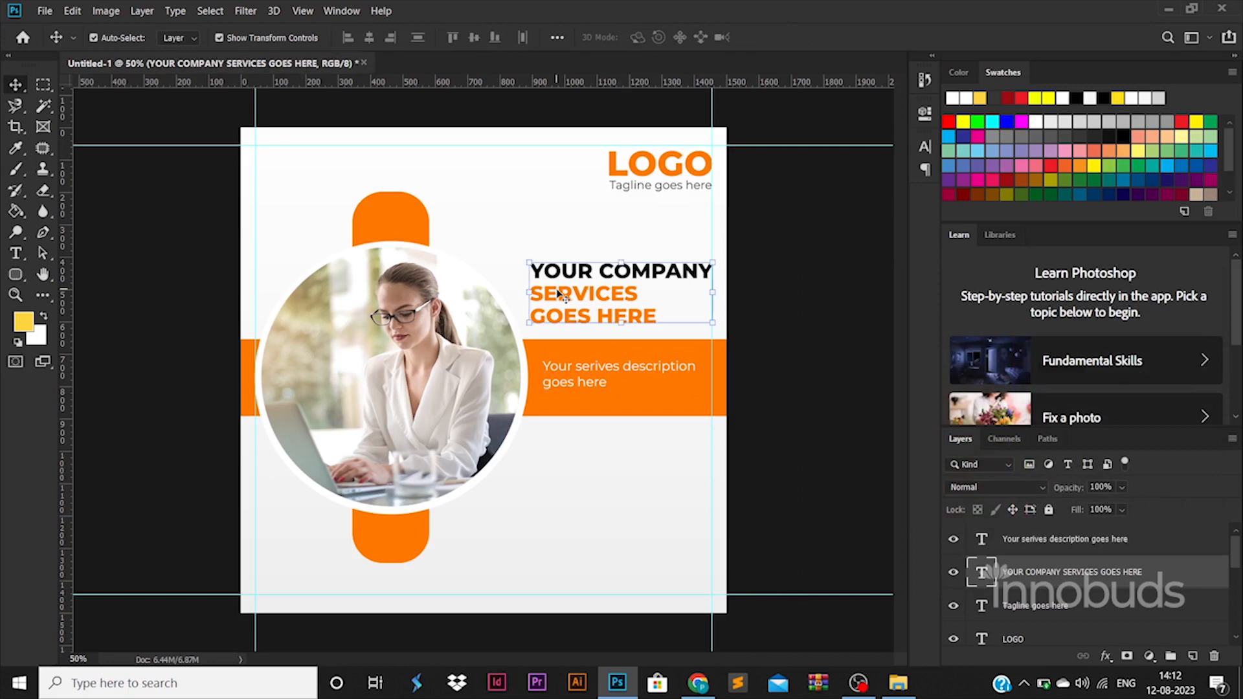
pyautogui.click(810, 532)
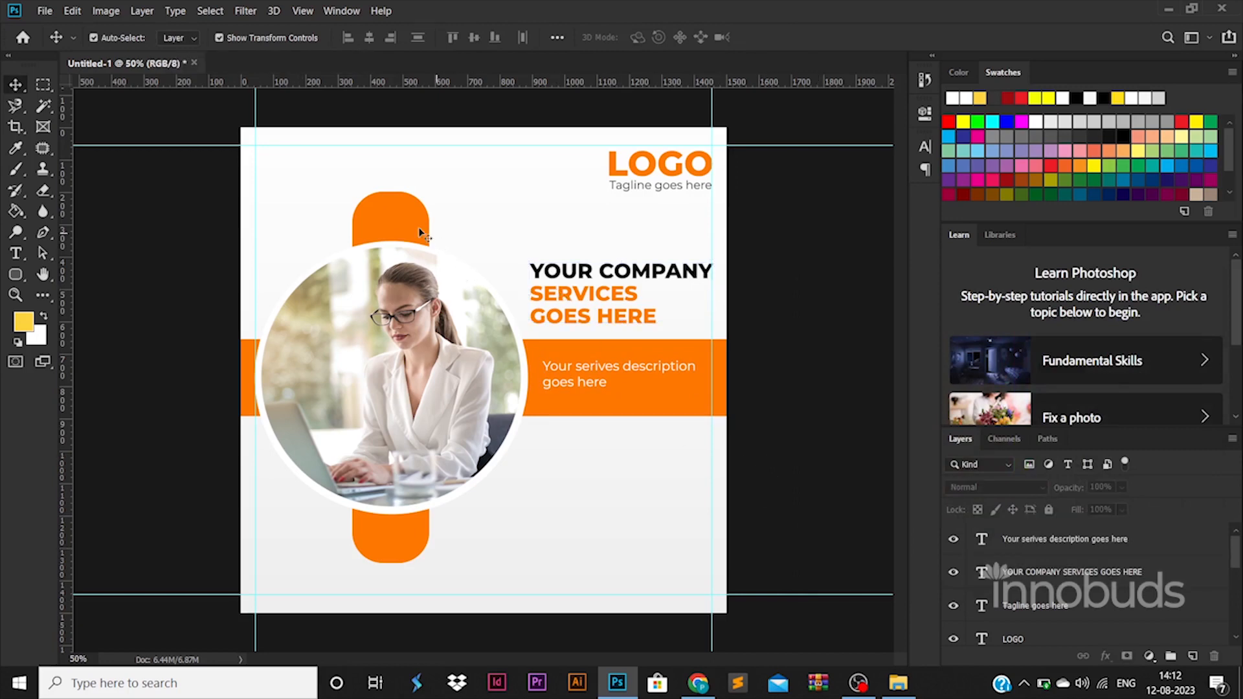
# Place copies of the orange pill in the poster's top-left and bottom-right corners
pyautogui.moveTo(419, 233); pyautogui.dragTo(265, 120)
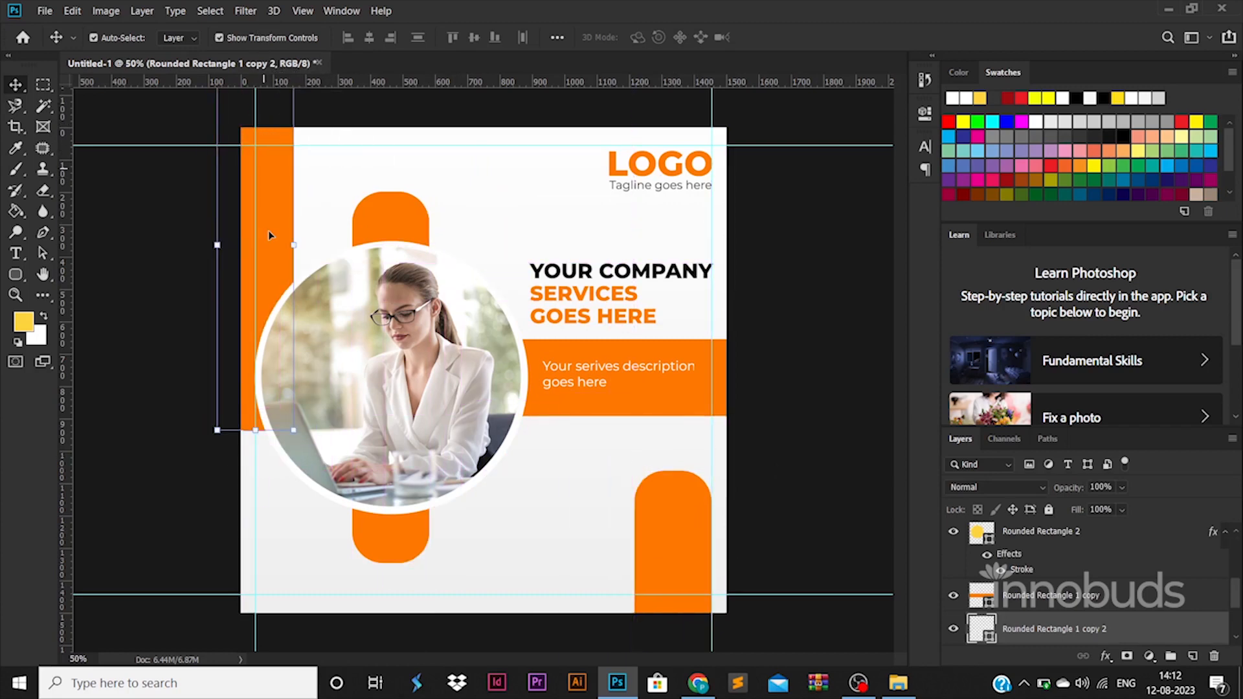
pyautogui.moveTo(270, 235); pyautogui.dragTo(264, 146)
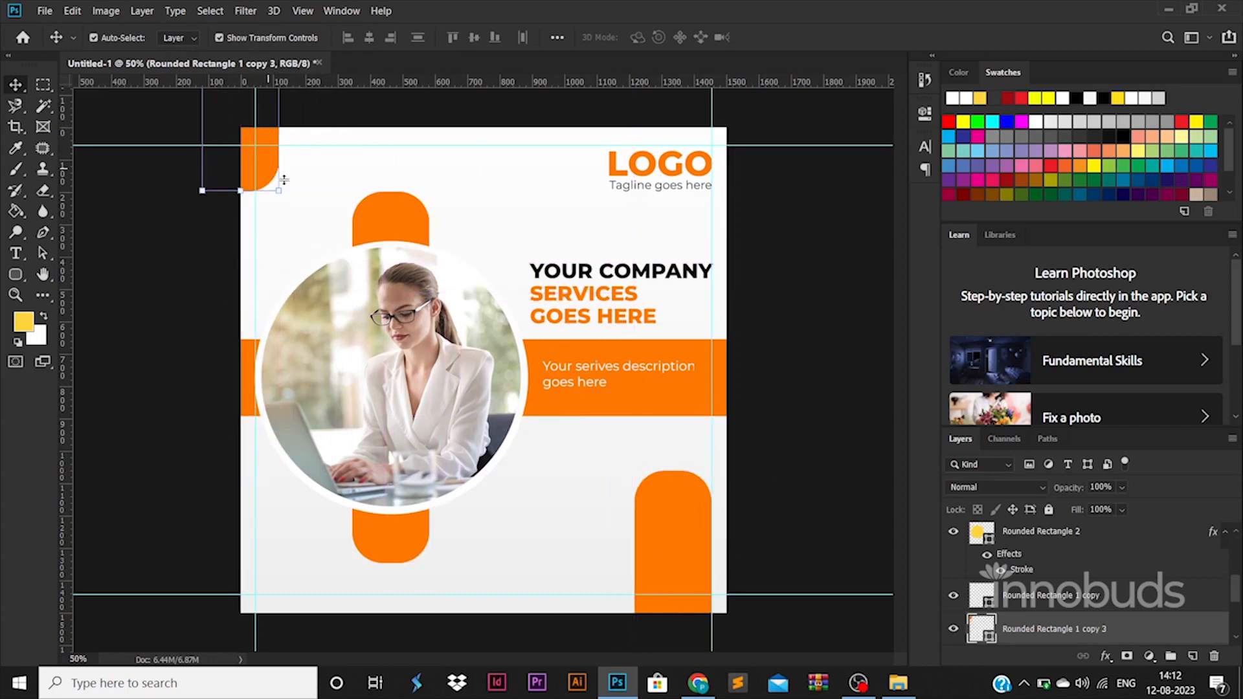
pyautogui.moveTo(665, 529); pyautogui.dragTo(717, 609)
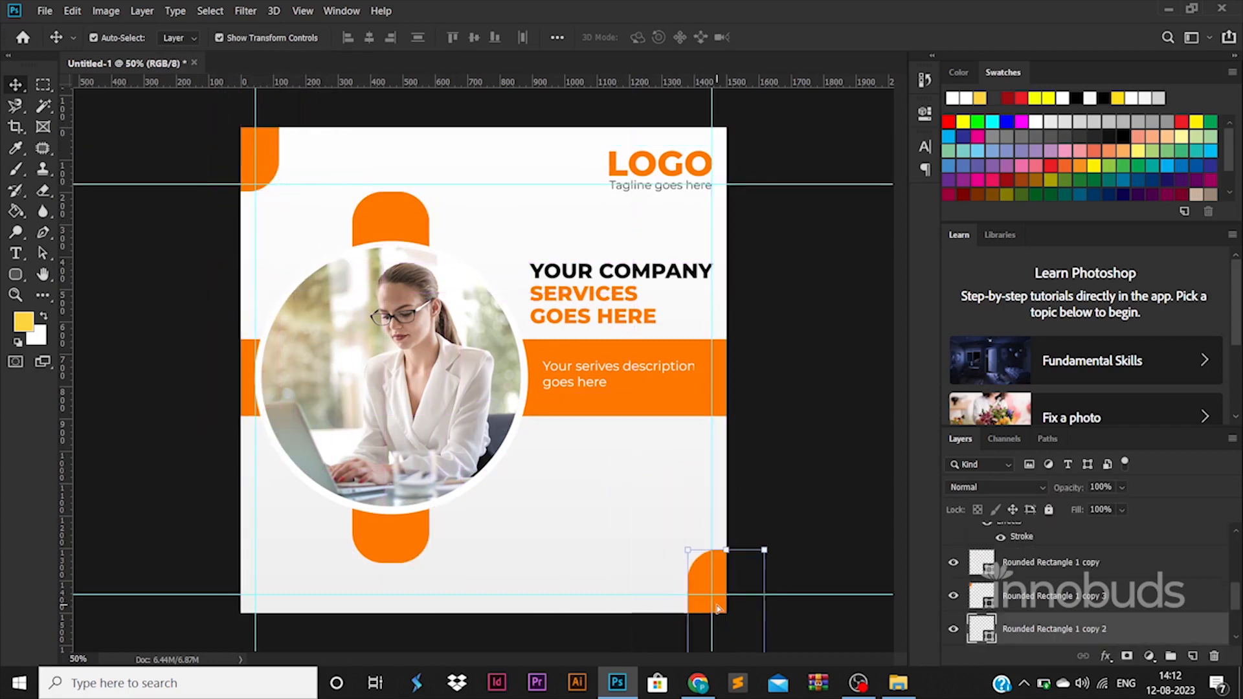
pyautogui.click(786, 457)
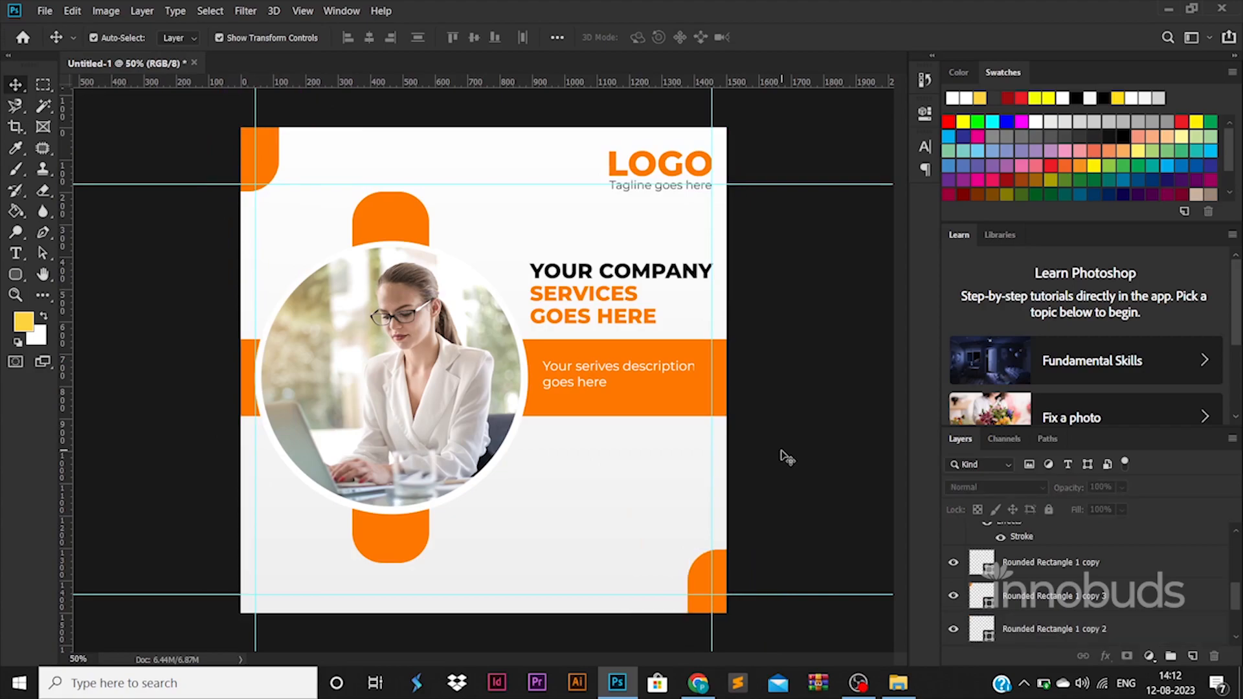
# Open the ICONS folder in File Explorer and select the email, globe and phone icons
pyautogui.click(898, 683)
pyautogui.click(398, 54)
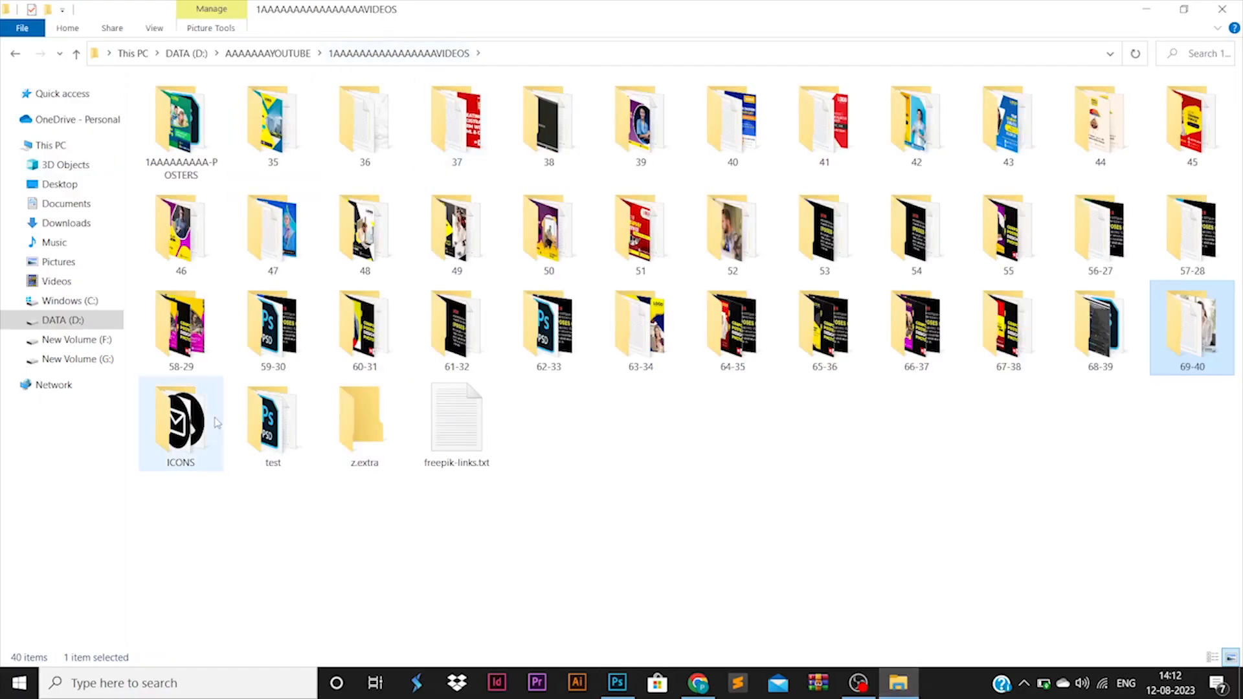
pyautogui.doubleClick(181, 424)
pyautogui.click(181, 158)
pyautogui.keyDown('ctrl'); pyautogui.click(179, 123); pyautogui.keyUp('ctrl')
pyautogui.keyDown('ctrl'); pyautogui.click(179, 106); pyautogui.keyUp('ctrl')
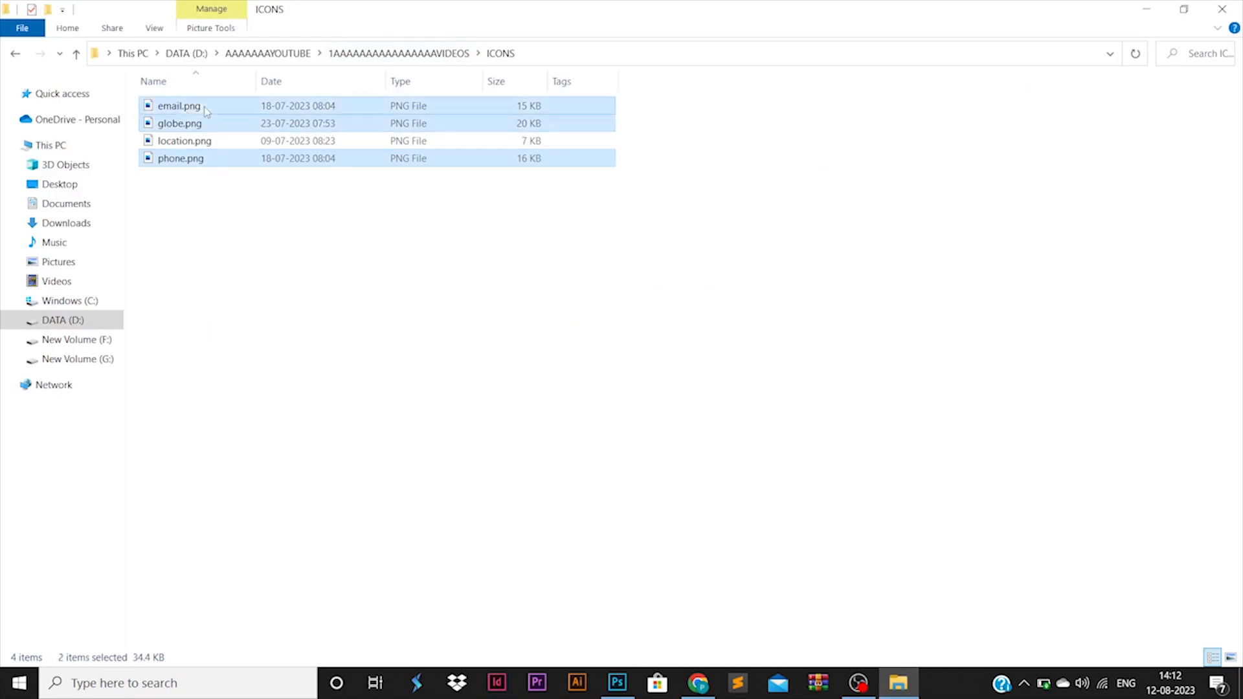
# Place the email, globe and phone icons on the poster, scaled down to about 15%
pyautogui.moveTo(179, 106); pyautogui.dragTo(633, 366)
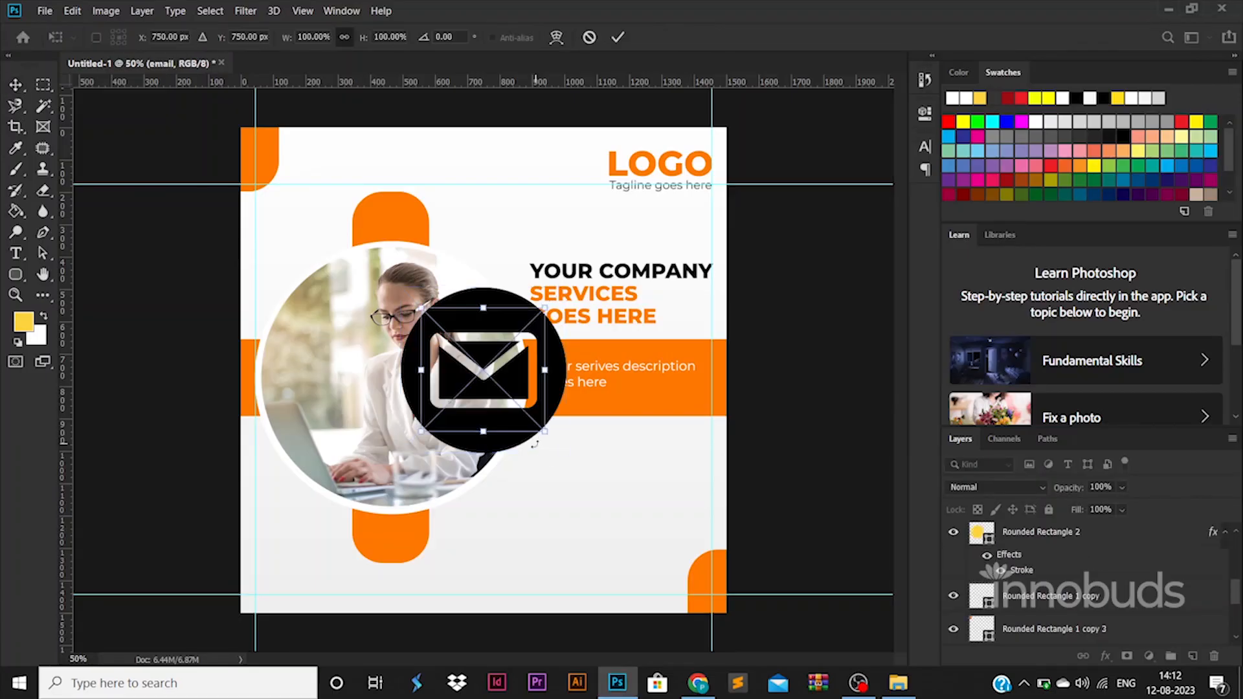
pyautogui.press('Return')
pyautogui.press('Return')
pyautogui.press('Return')
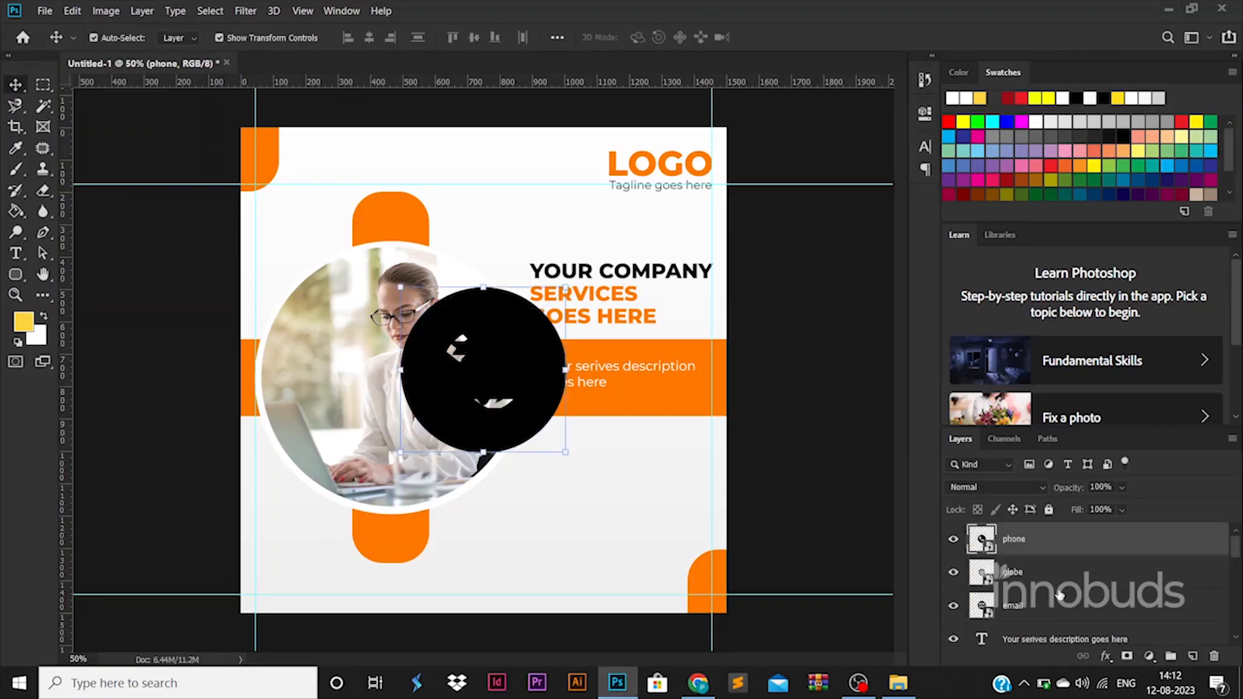
pyautogui.hotkey('ctrl', 't')
pyautogui.moveTo(515, 345); pyautogui.dragTo(497, 611)
pyautogui.press('Return')
pyautogui.hotkey('ctrl', 't')
pyautogui.press('Return')
# Move the globe icon to the poster's bottom-left corner
pyautogui.hotkey('ctrl', 'z')
pyautogui.click(490, 537)
pyautogui.hotkey('ctrl', '+')
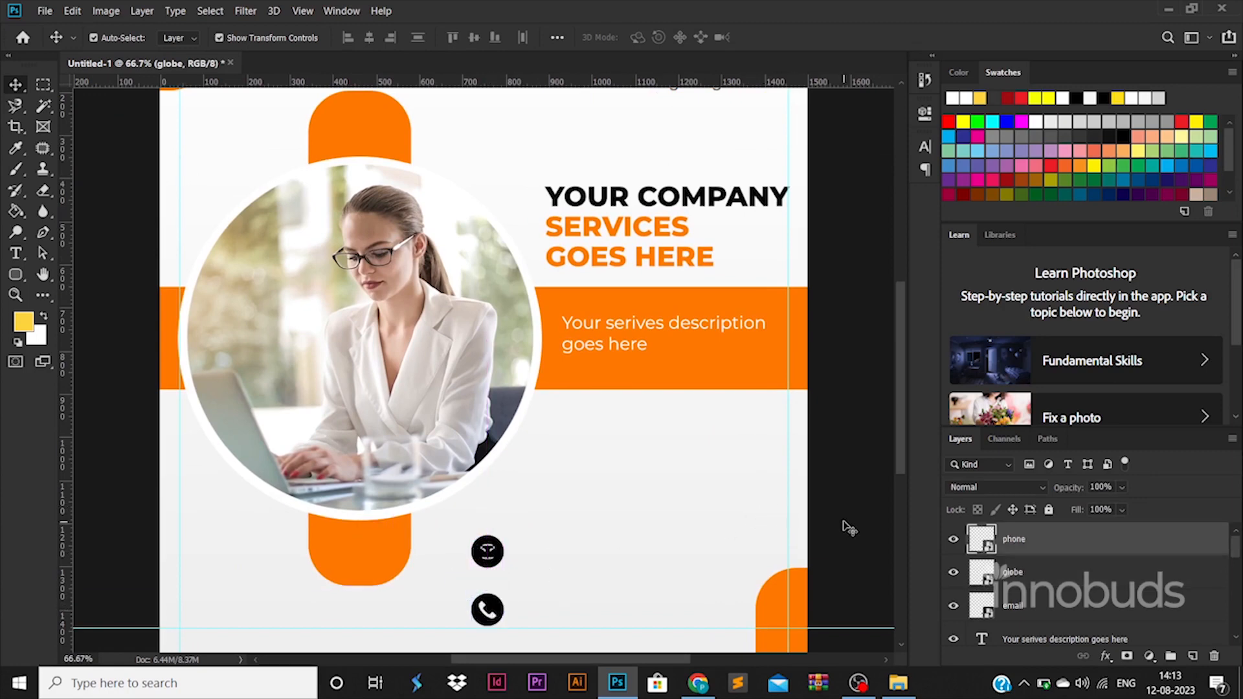
pyautogui.moveTo(487, 550); pyautogui.dragTo(202, 625)
pyautogui.moveTo(508, 574); pyautogui.dragTo(497, 578)
pyautogui.hotkey('ctrl', 'z')
# Shrink the email and phone icons slightly and set them under the lower orange bar
pyautogui.click(495, 548)
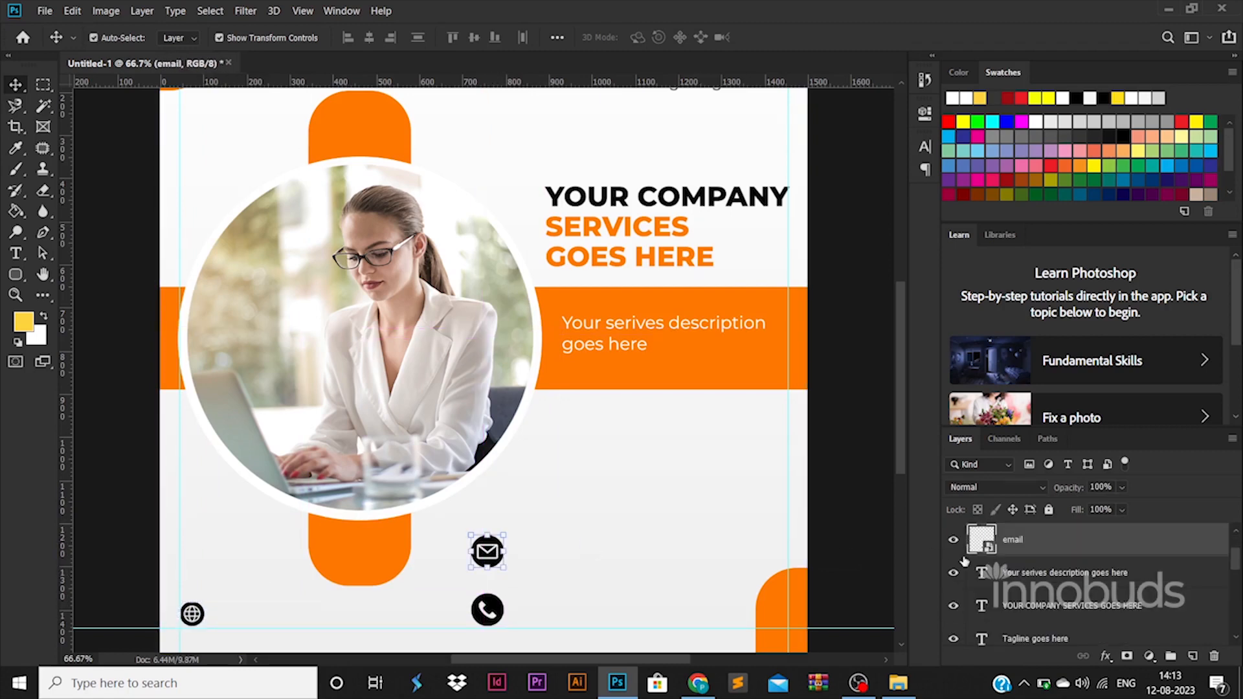
pyautogui.keyDown('ctrl'); pyautogui.click(1017, 540); pyautogui.keyUp('ctrl')
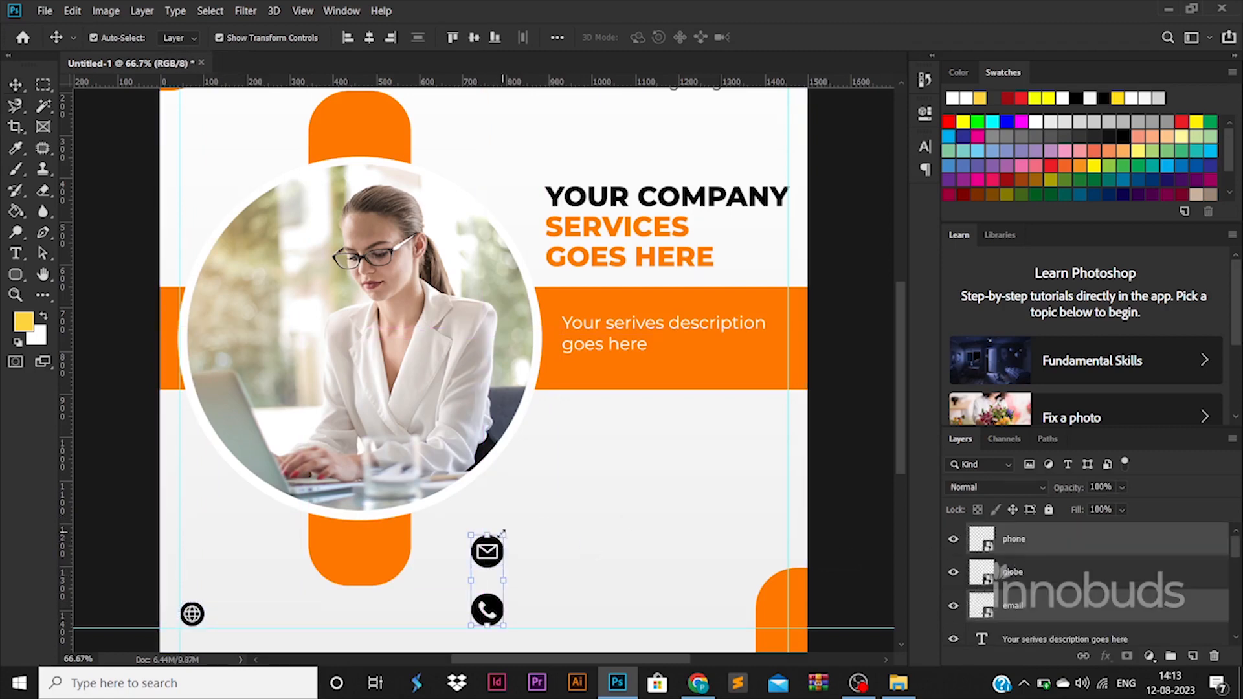
pyautogui.moveTo(502, 533); pyautogui.dragTo(522, 564)
pyautogui.press('Return')
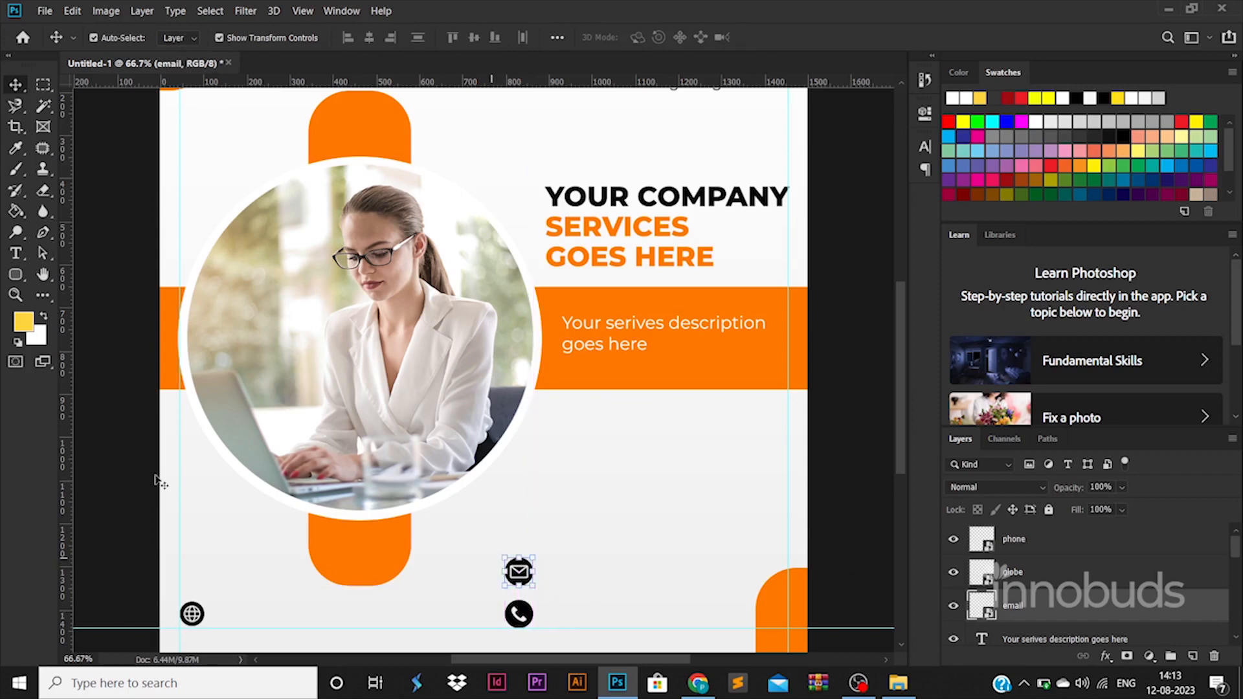
pyautogui.click(16, 254)
# Type the phone number into a new text line near the icons
pyautogui.click(693, 554)
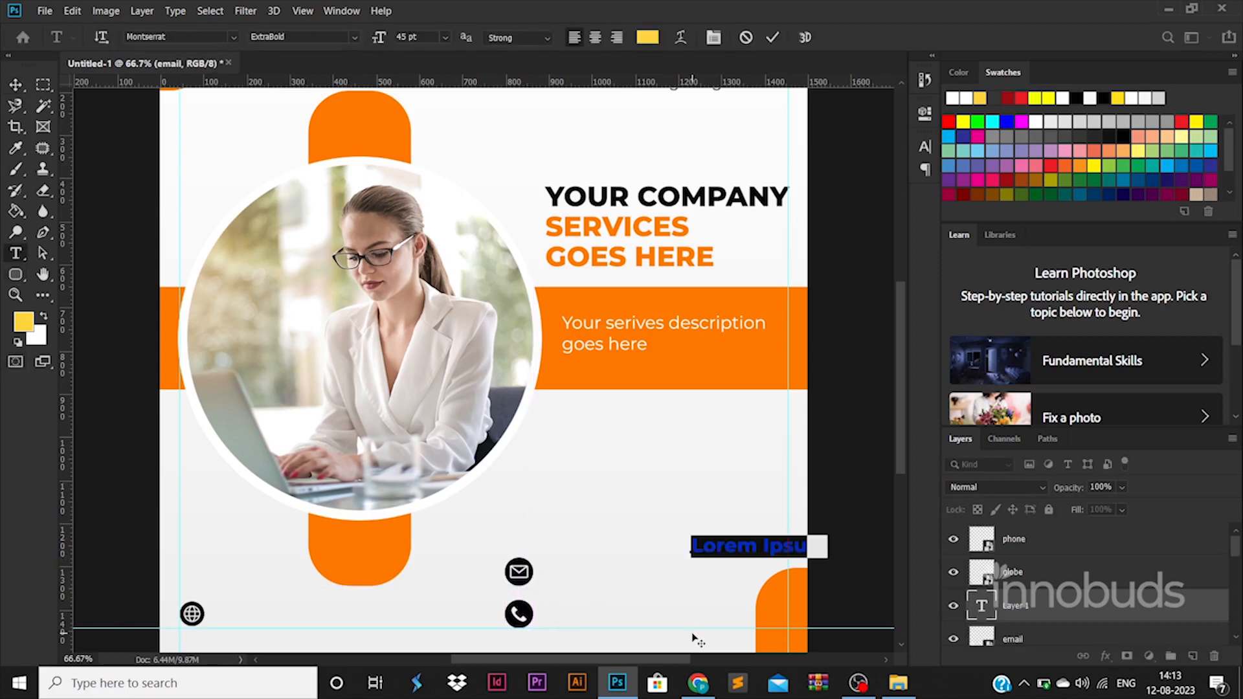
pyautogui.press('BackSpace')
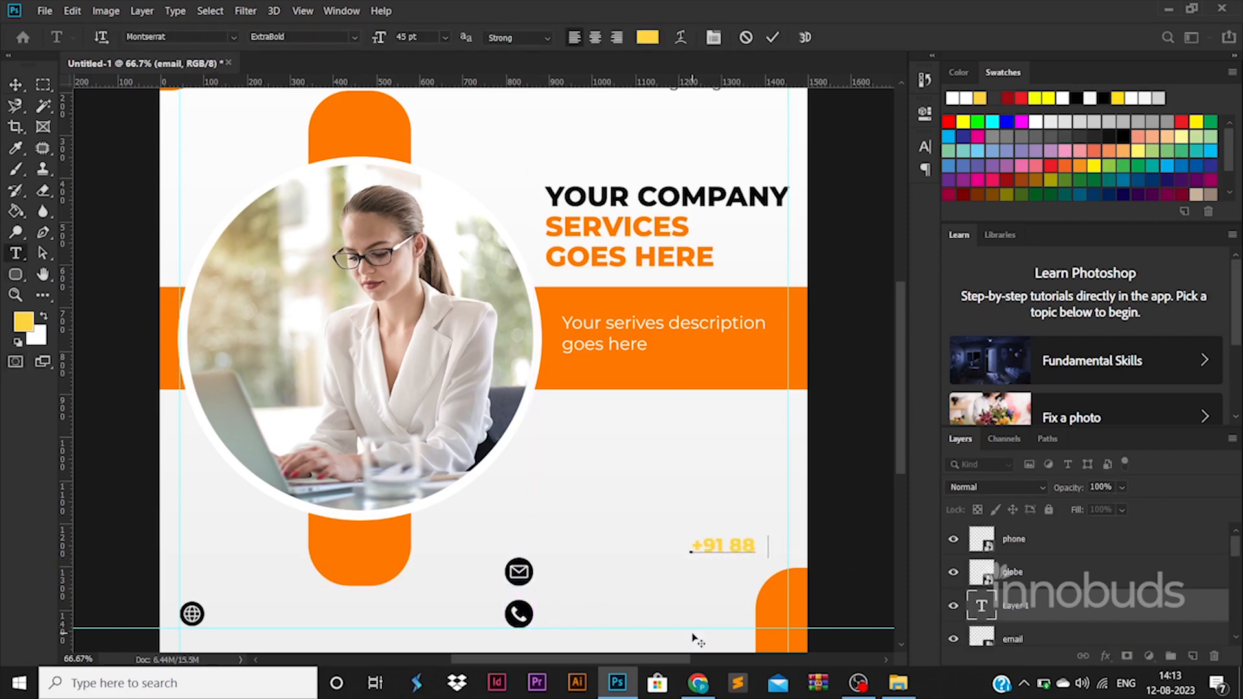
pyautogui.hotkey('ctrl', 's')
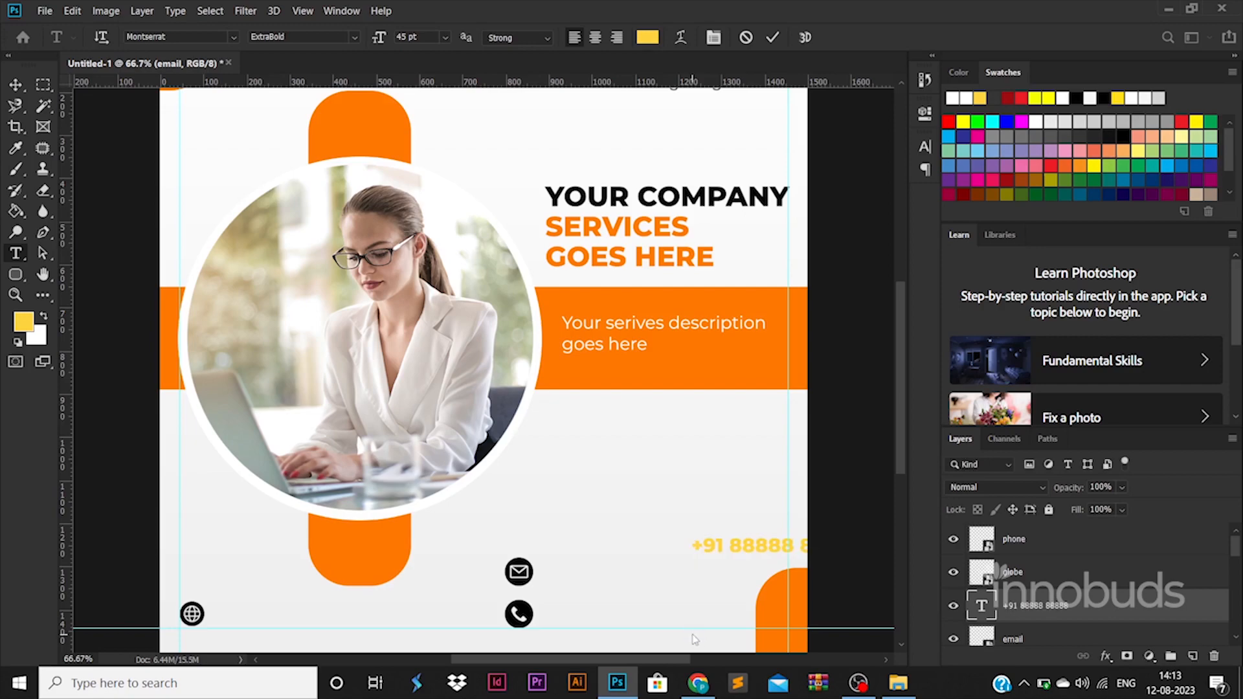
pyautogui.press('Escape')
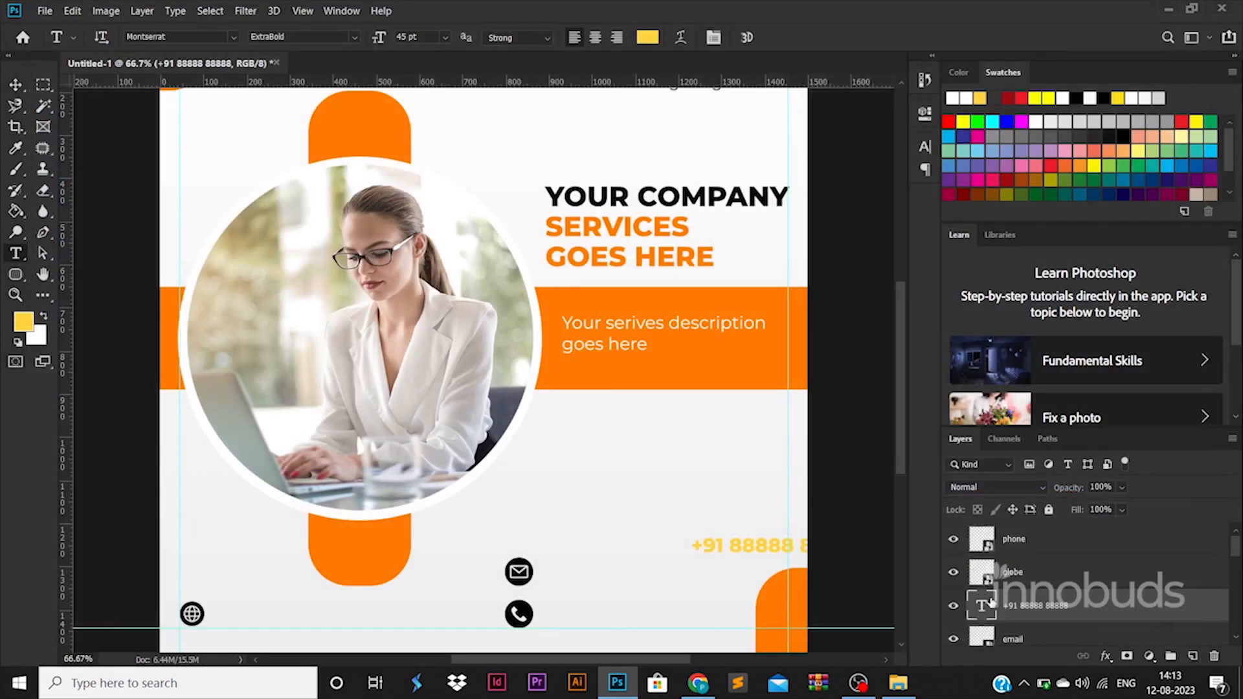
# Make the phone number black, move it beside the phone icon and enlarge it
pyautogui.doubleClick(984, 605)
pyautogui.click(649, 37)
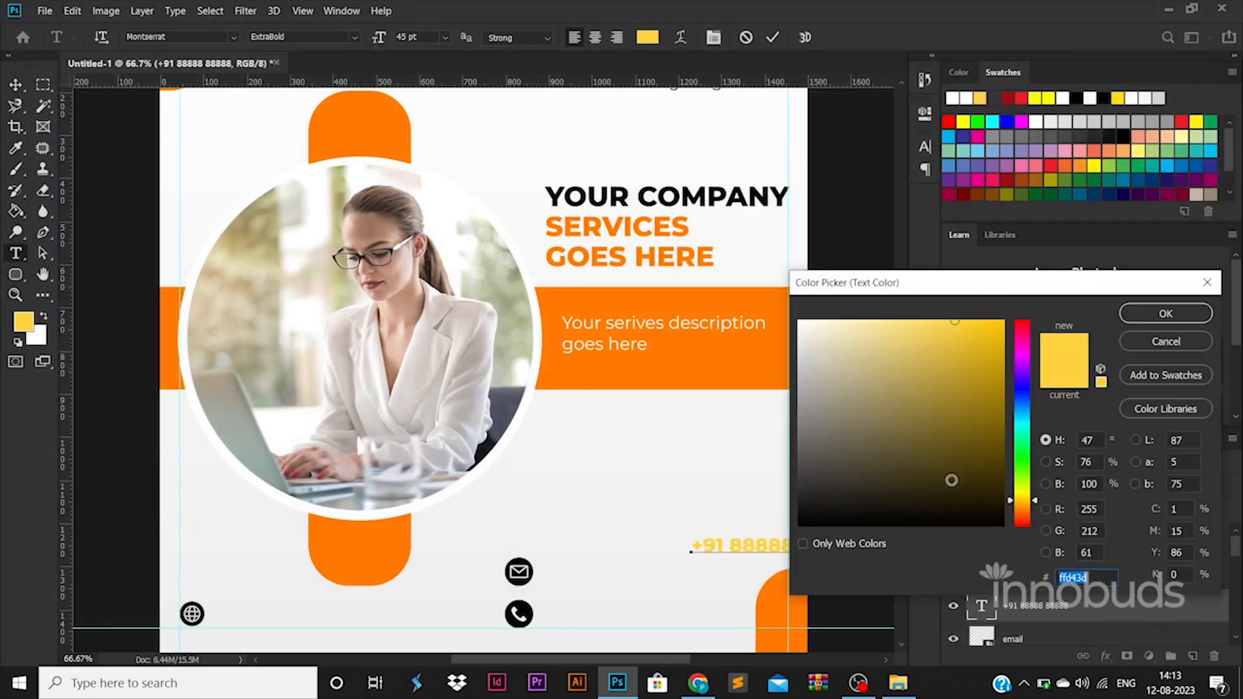
pyautogui.click(1146, 314)
pyautogui.click(15, 84)
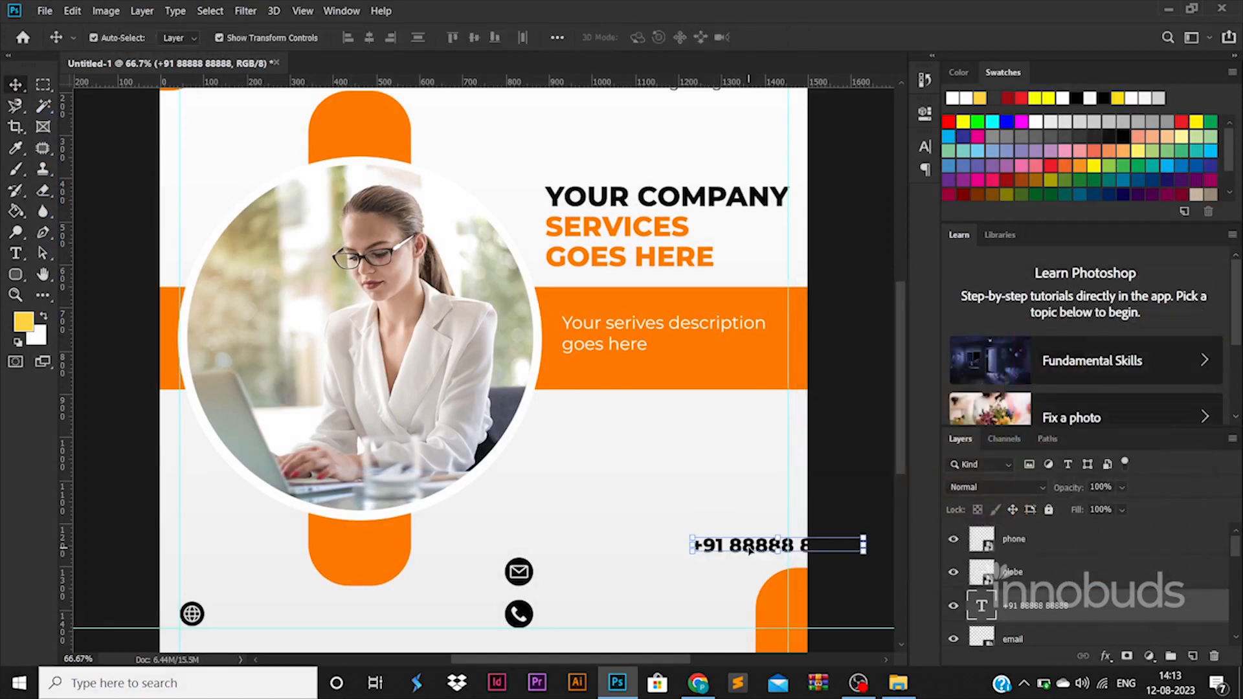
pyautogui.moveTo(738, 558); pyautogui.dragTo(587, 627)
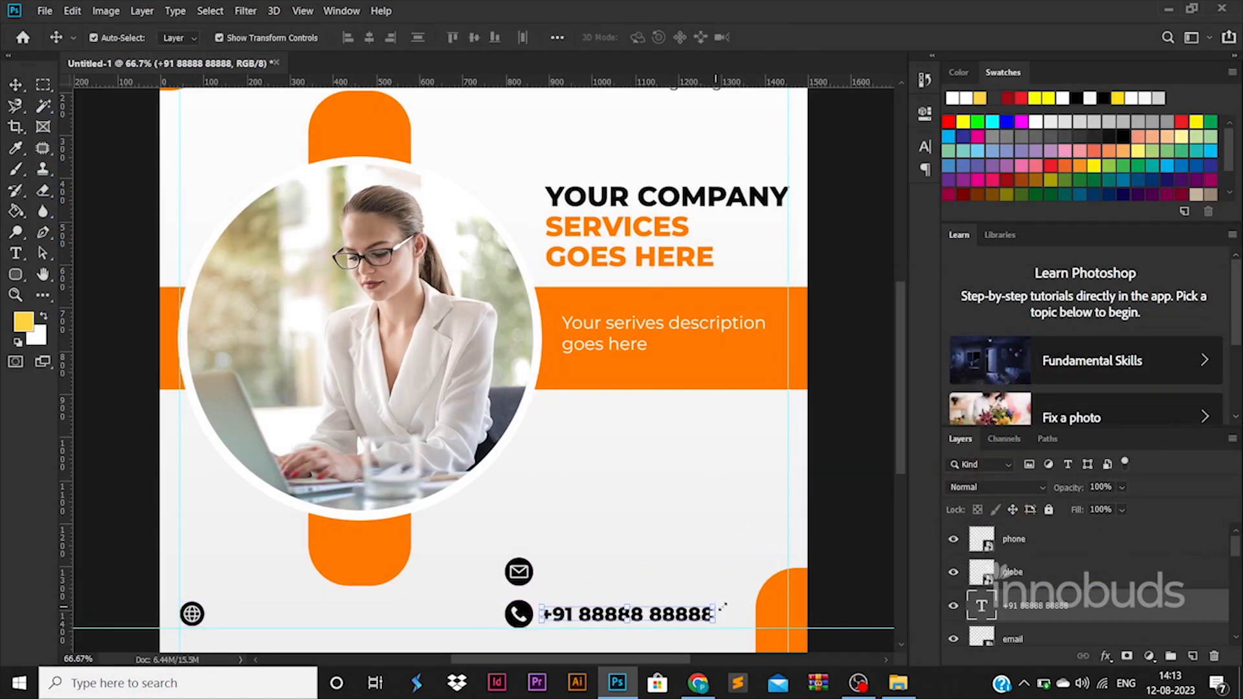
pyautogui.moveTo(723, 606); pyautogui.dragTo(747, 601)
pyautogui.press('Return')
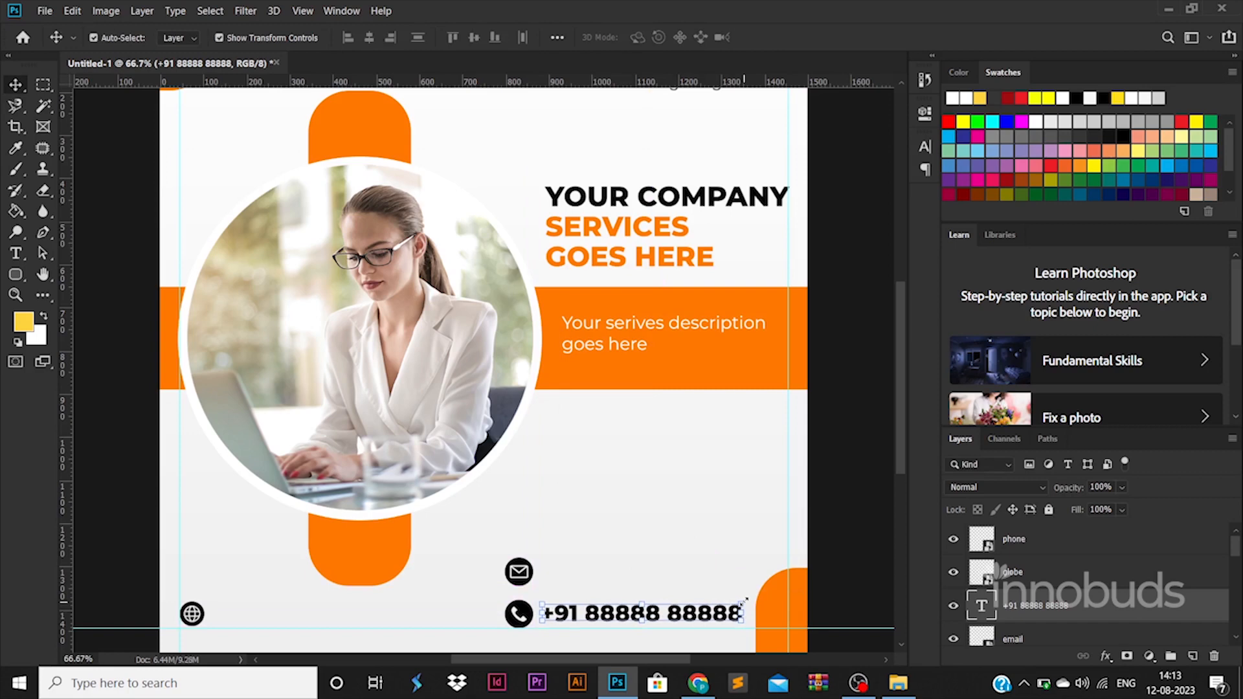
pyautogui.click(789, 590)
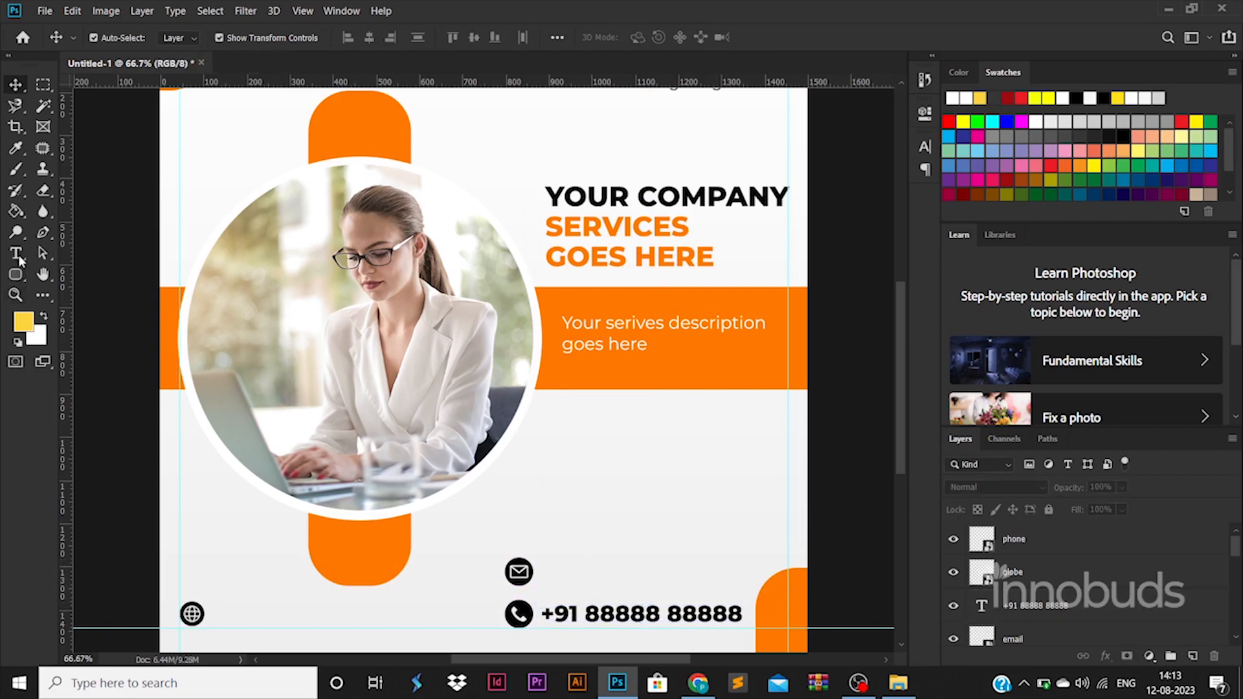
# Add the e-mail address beside the envelope icon in Montserrat Regular 30 pt
pyautogui.click(18, 254)
pyautogui.click(551, 578)
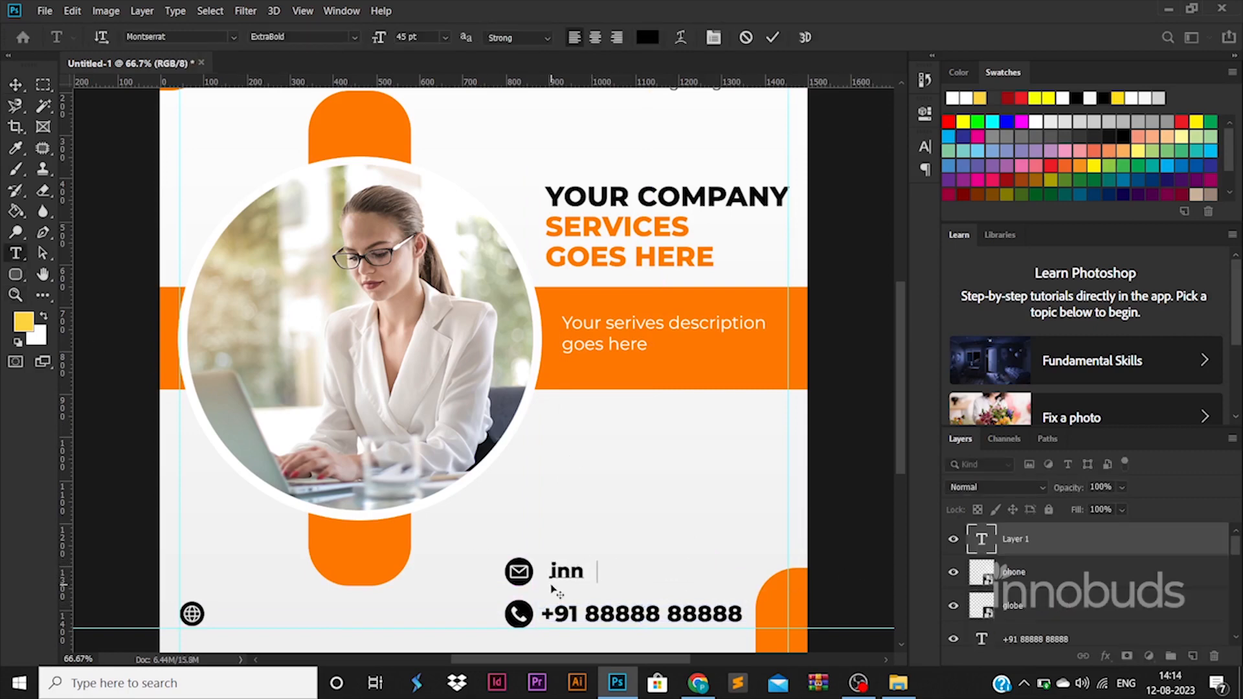
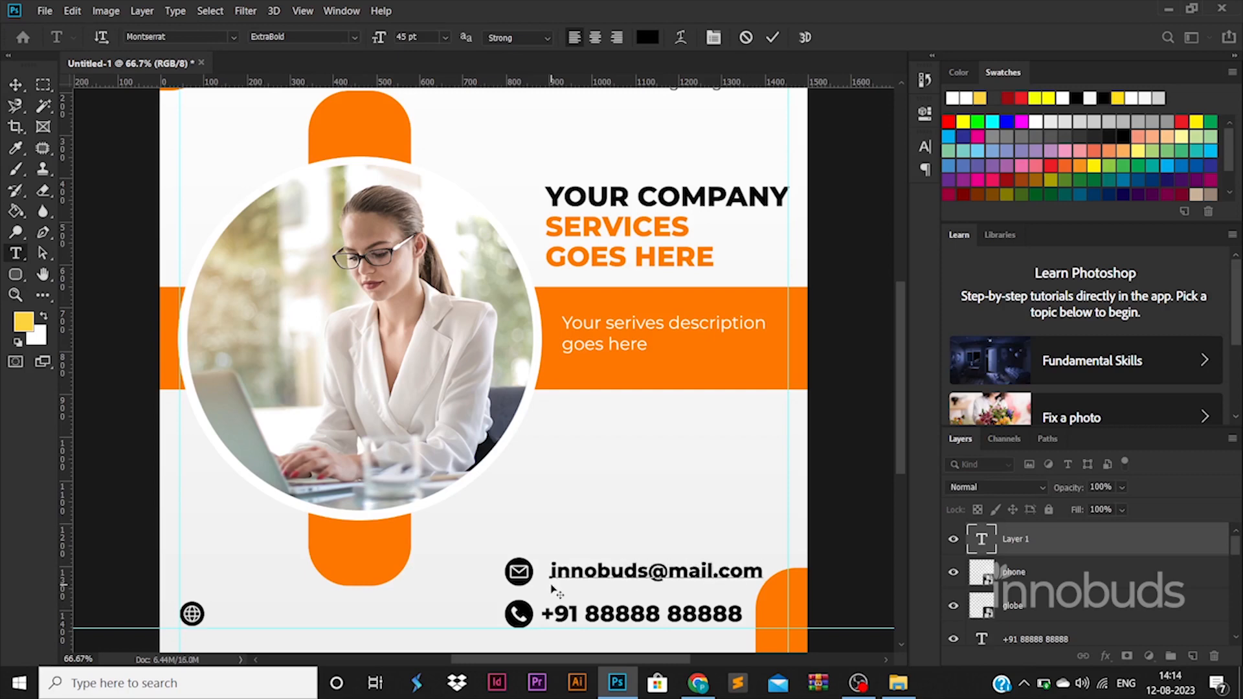
pyautogui.hotkey('ctrl', 'a')
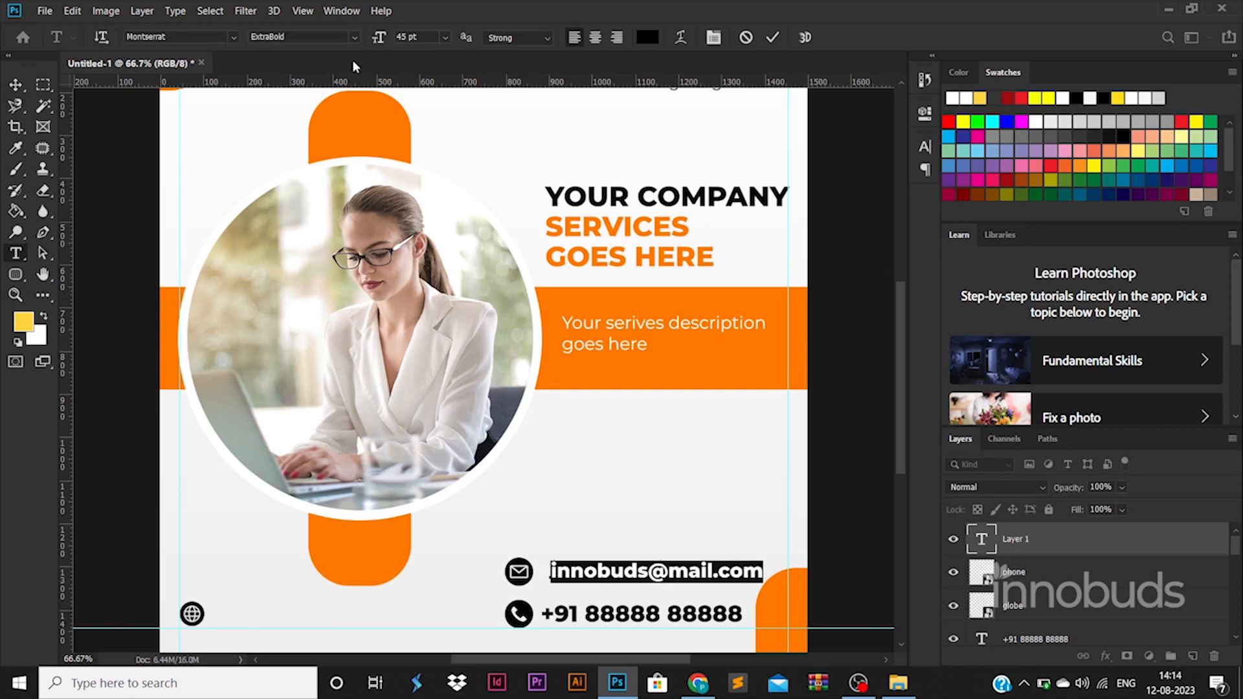
pyautogui.click(354, 37)
pyautogui.click(331, 129)
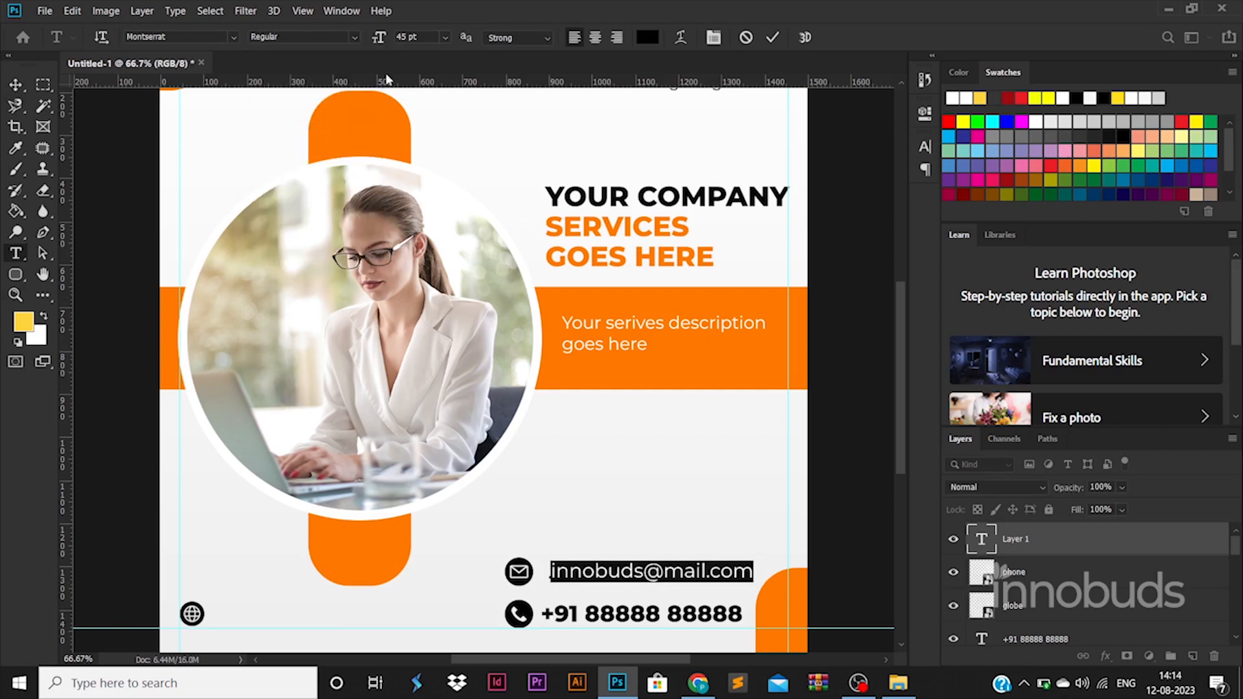
pyautogui.click(403, 36)
pyautogui.write('30')
pyautogui.press('Return')
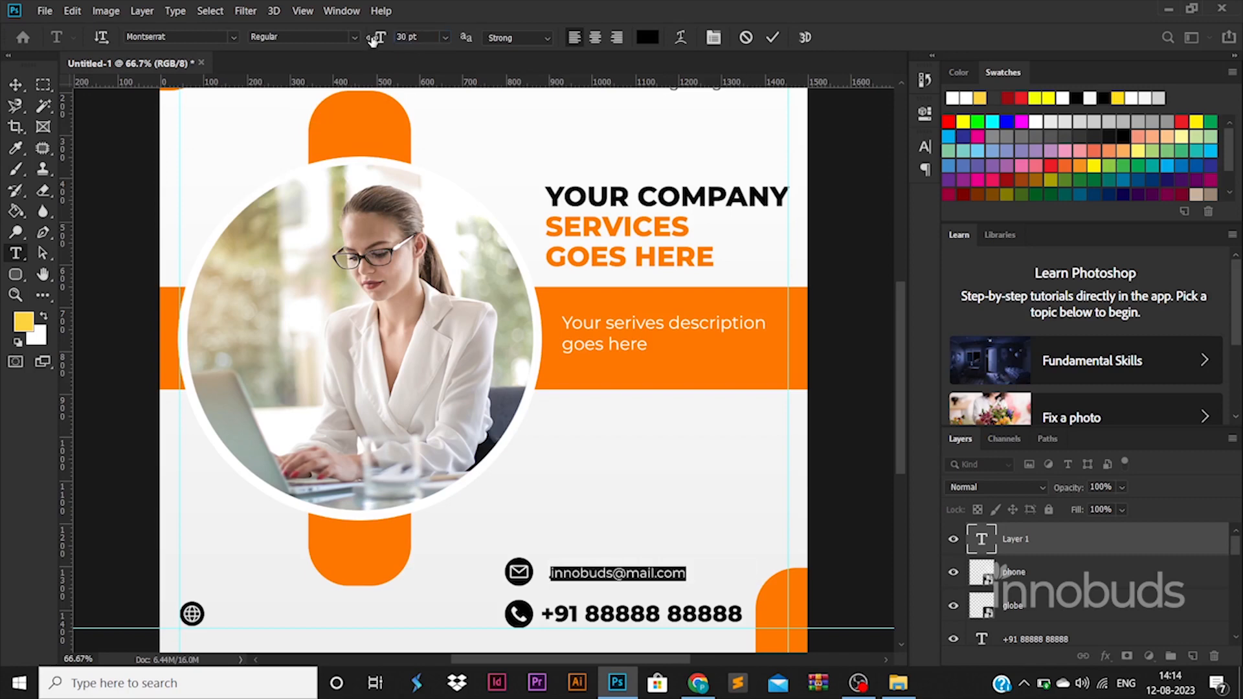
pyautogui.click(15, 84)
pyautogui.keyDown('ctrl'); pyautogui.click(1040, 643); pyautogui.keyUp('ctrl')
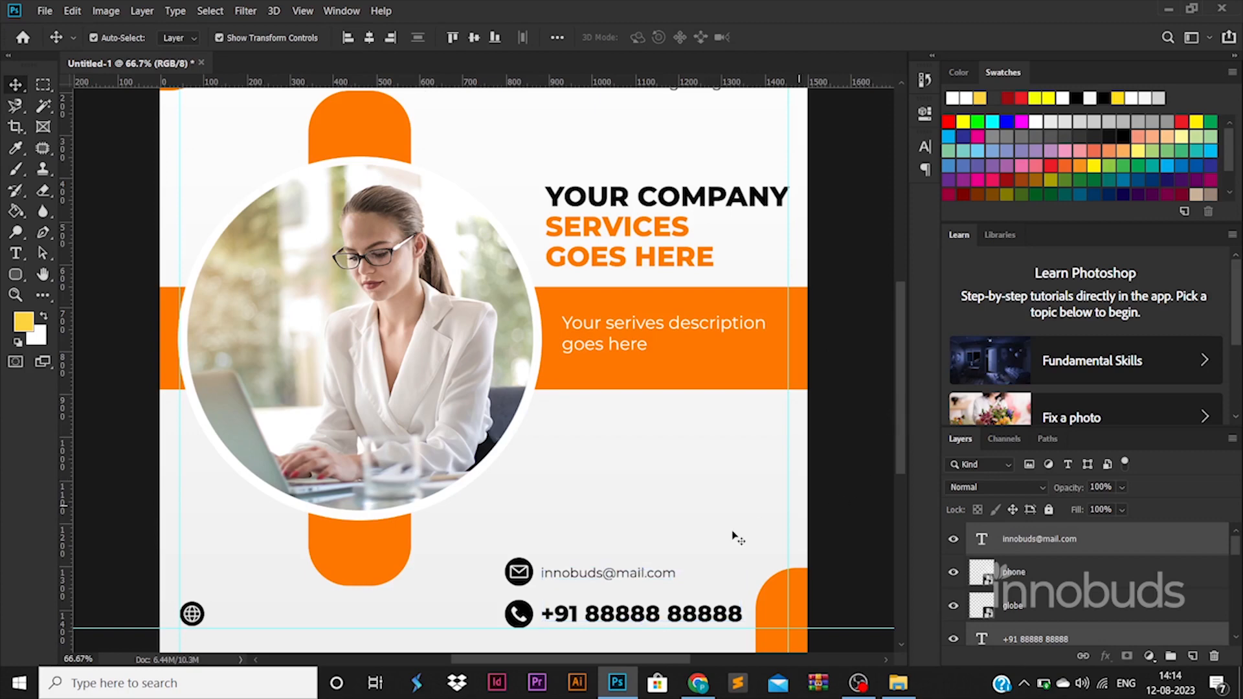
pyautogui.moveTo(669, 571); pyautogui.dragTo(348, 616)
pyautogui.doubleClick(311, 613)
pyautogui.write('www.website.com')
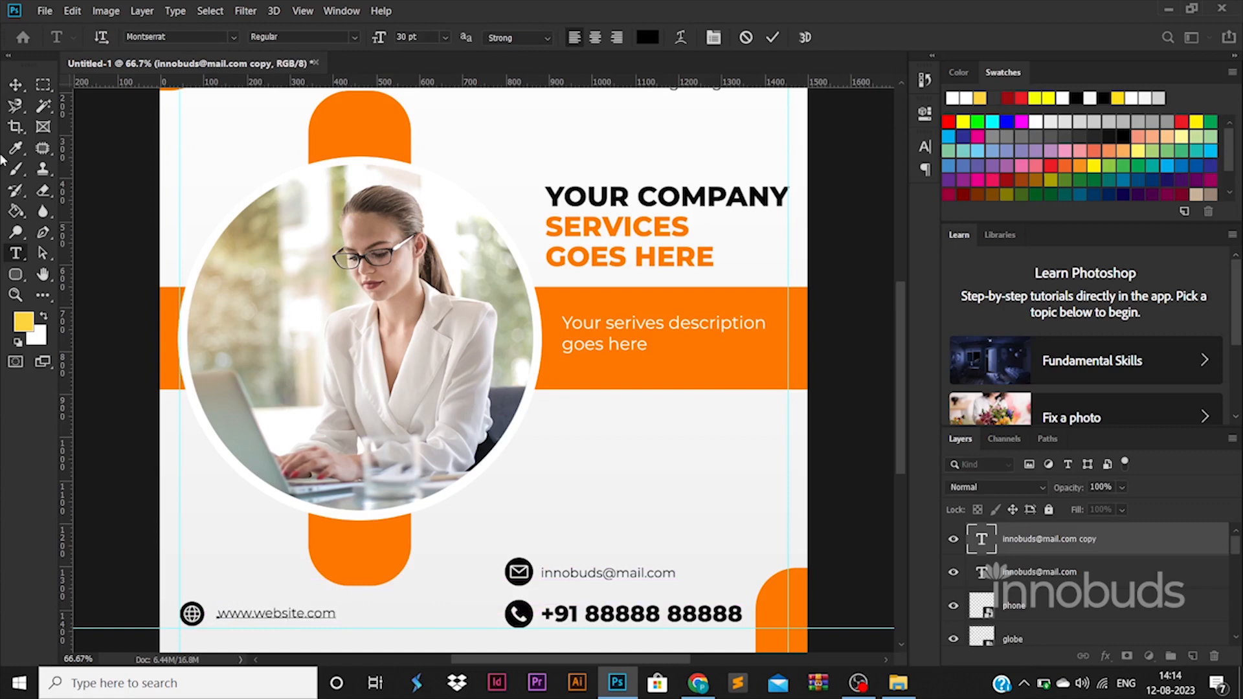
pyautogui.click(24, 83)
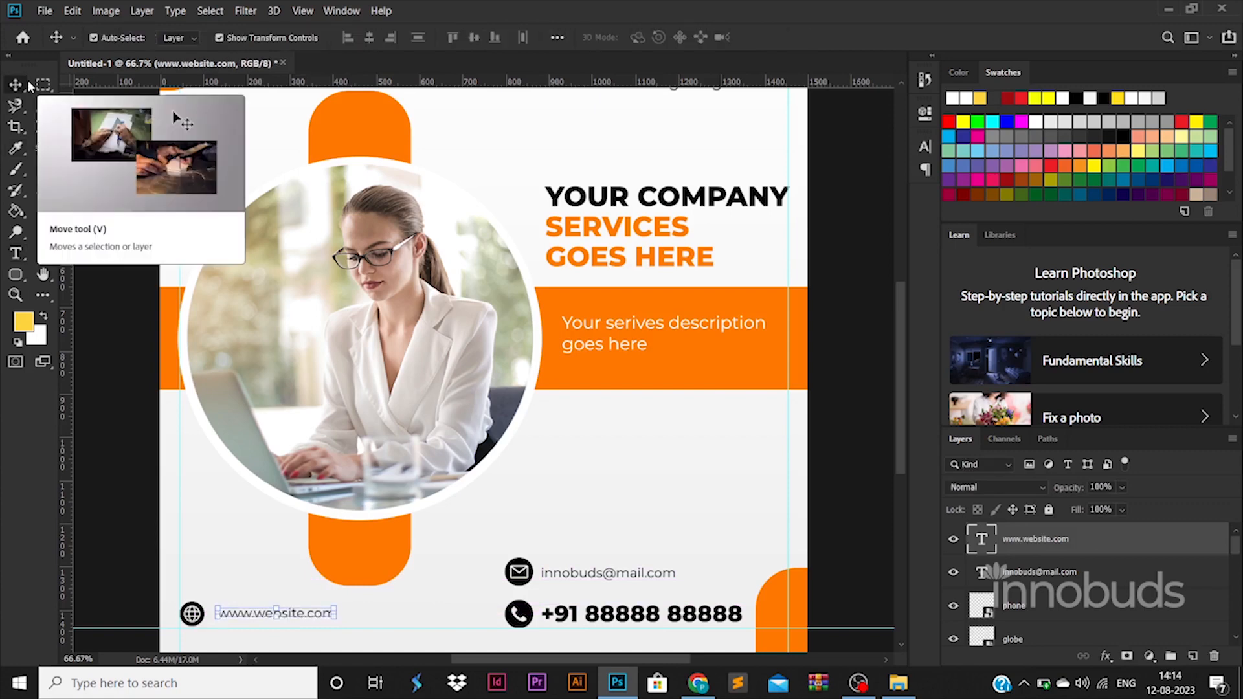
# Nudge the e-mail text and envelope icon down so they sit above the phone row
pyautogui.click(643, 577)
pyautogui.scroll(-2, 1045, 639)
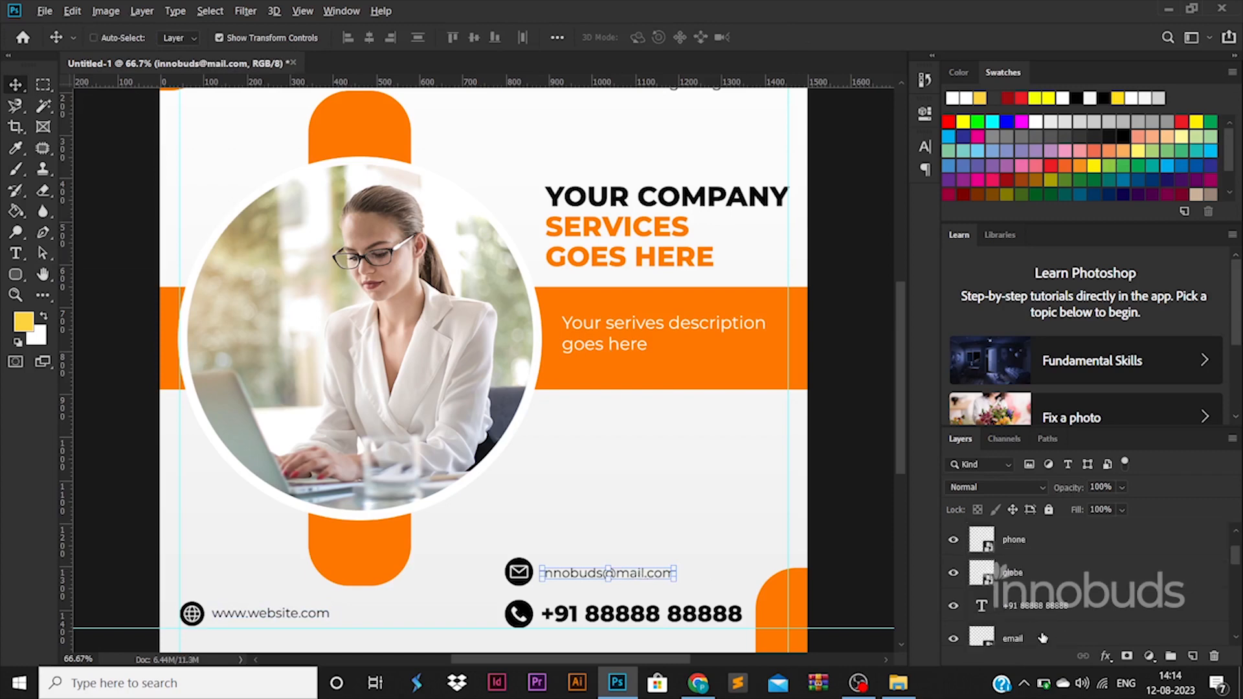
pyautogui.keyDown('ctrl'); pyautogui.click(1043, 638); pyautogui.keyUp('ctrl')
pyautogui.scroll(1, 1042, 638)
pyautogui.press('Down')
pyautogui.press('Down')
pyautogui.press('Down')
pyautogui.press('Down')
pyautogui.press('Down')
pyautogui.press('Down')
pyautogui.press('Down')
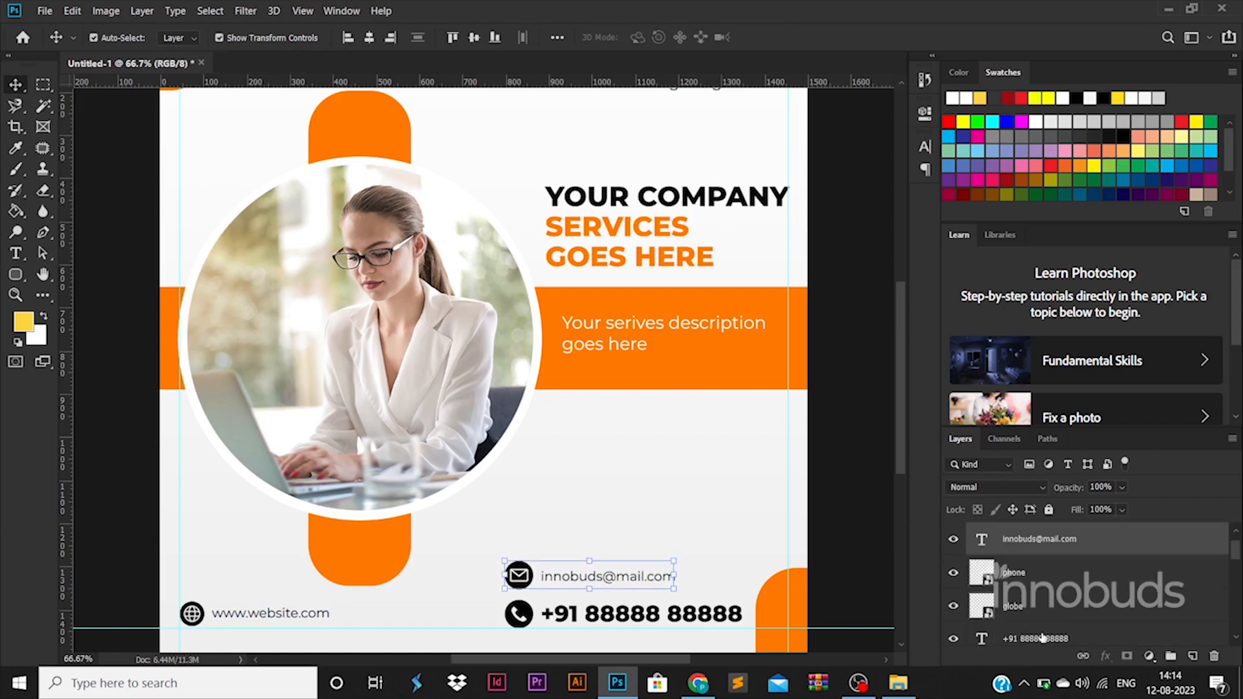
# Duplicate the orange rounded shape and widen it into a panel behind the contact rows
pyautogui.moveTo(790, 605); pyautogui.dragTo(512, 572)
pyautogui.hotkey('ctrl', 't')
pyautogui.moveTo(581, 615); pyautogui.dragTo(763, 604)
pyautogui.press('Return')
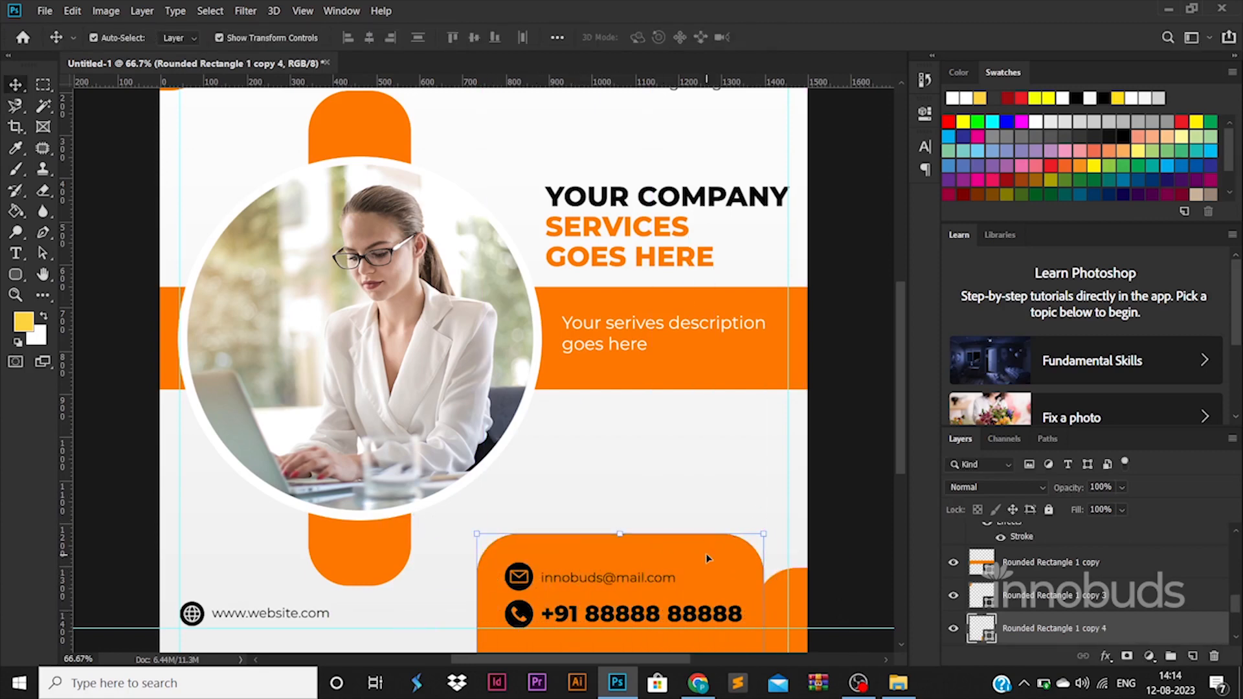
pyautogui.moveTo(708, 558); pyautogui.dragTo(710, 572)
# Group the e-mail and phone icons and text into one layer group
pyautogui.click(645, 578)
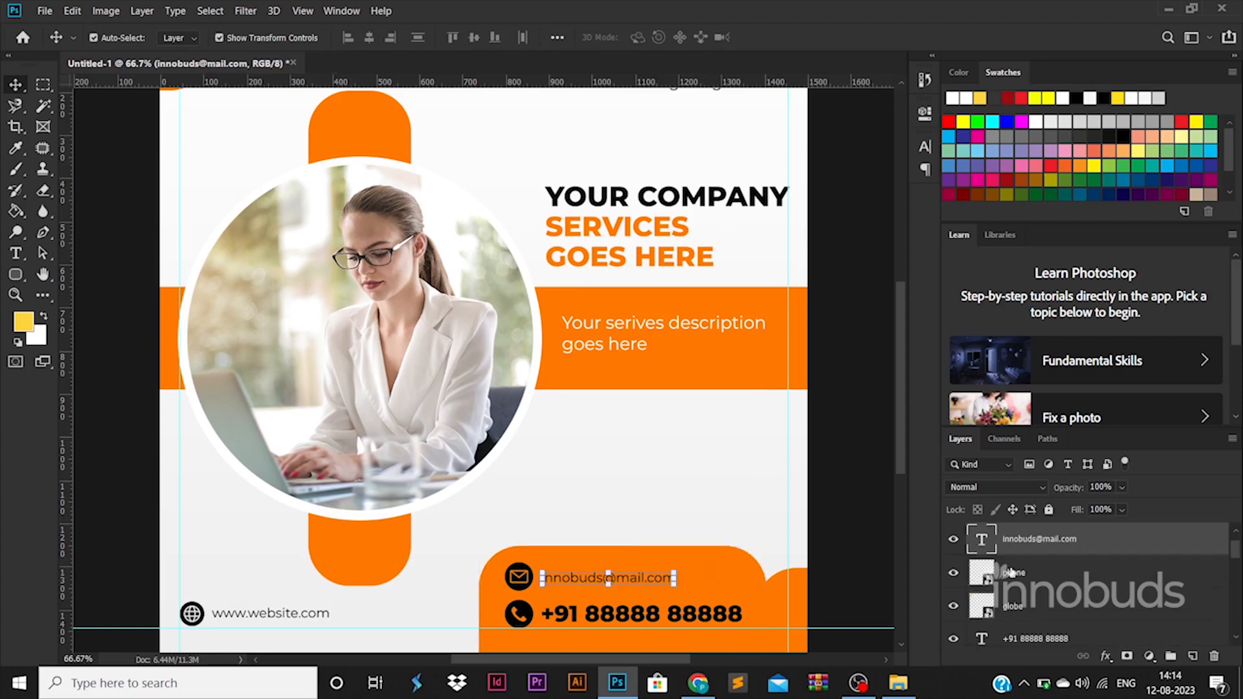
pyautogui.keyDown('ctrl'); pyautogui.click(1038, 578); pyautogui.keyUp('ctrl')
pyautogui.keyDown('ctrl'); pyautogui.click(1043, 639); pyautogui.keyUp('ctrl')
pyautogui.scroll(1, 1034, 616)
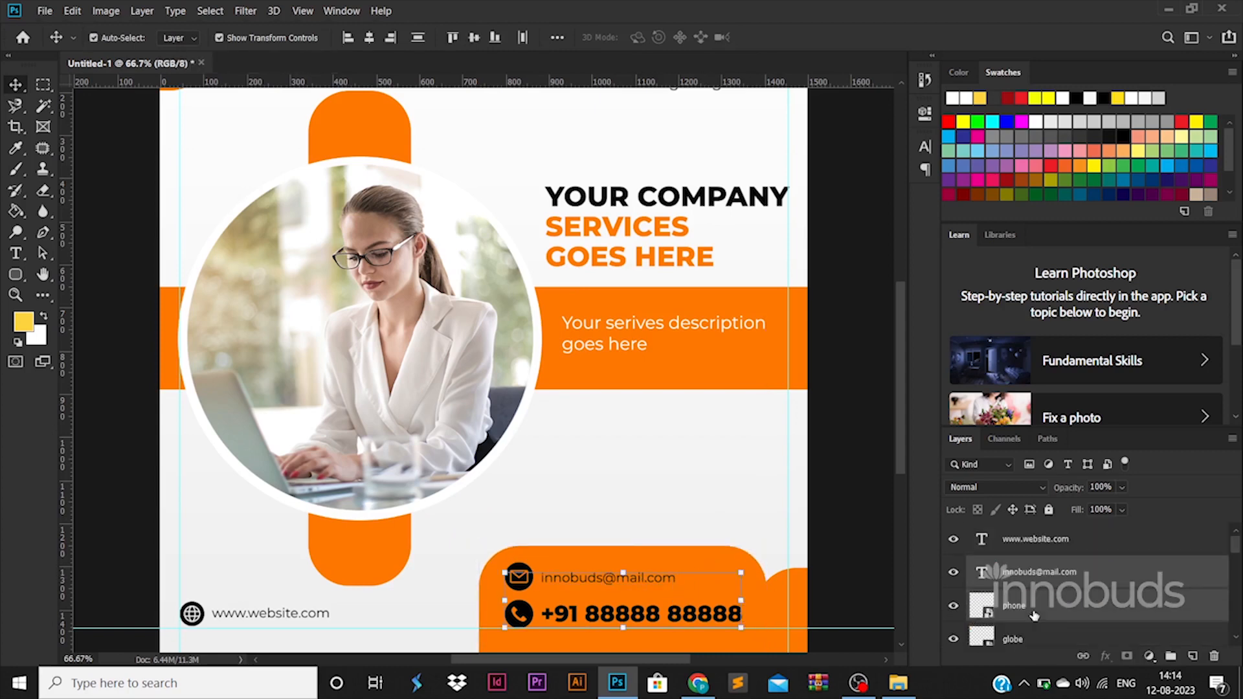
pyautogui.scroll(-2, 1062, 612)
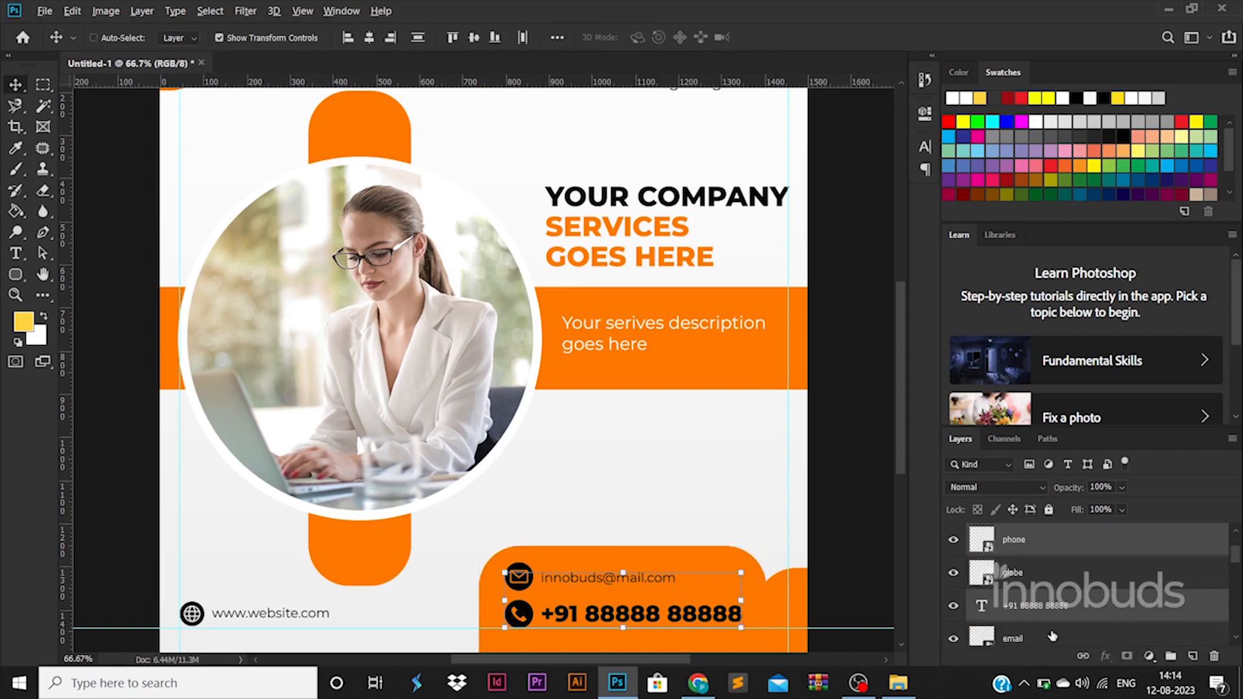
pyautogui.hotkey('ctrl', 'g')
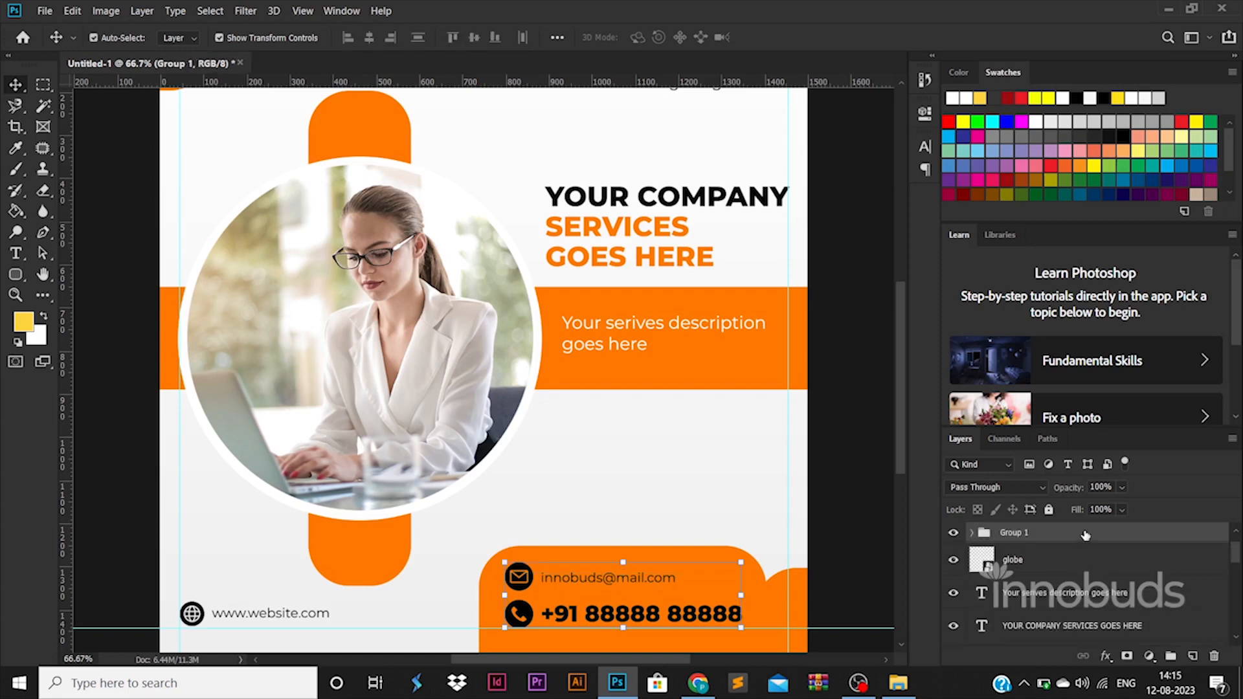
# Give the contact group a white Color Overlay, then fit the whole poster in view
pyautogui.doubleClick(1036, 544)
pyautogui.click(646, 496)
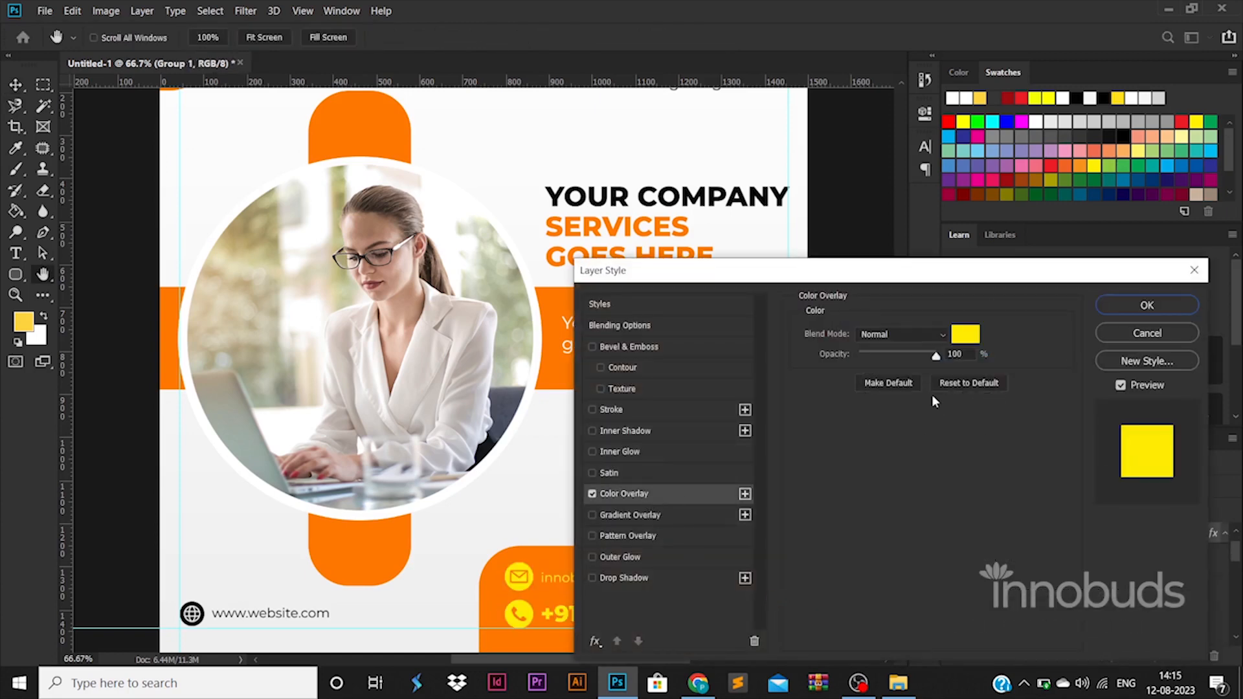
pyautogui.click(965, 334)
pyautogui.click(735, 248)
pyautogui.click(1166, 313)
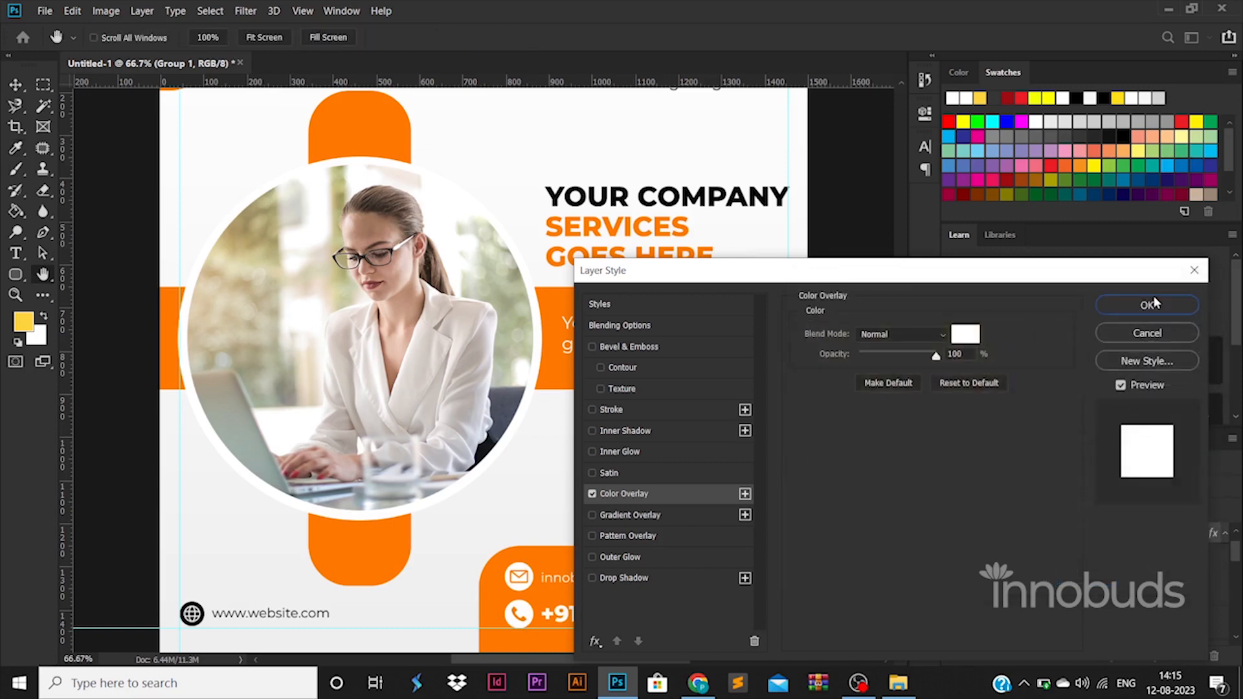
pyautogui.click(1146, 301)
pyautogui.scroll(2, 838, 495)
pyautogui.hotkey('ctrl', '0')
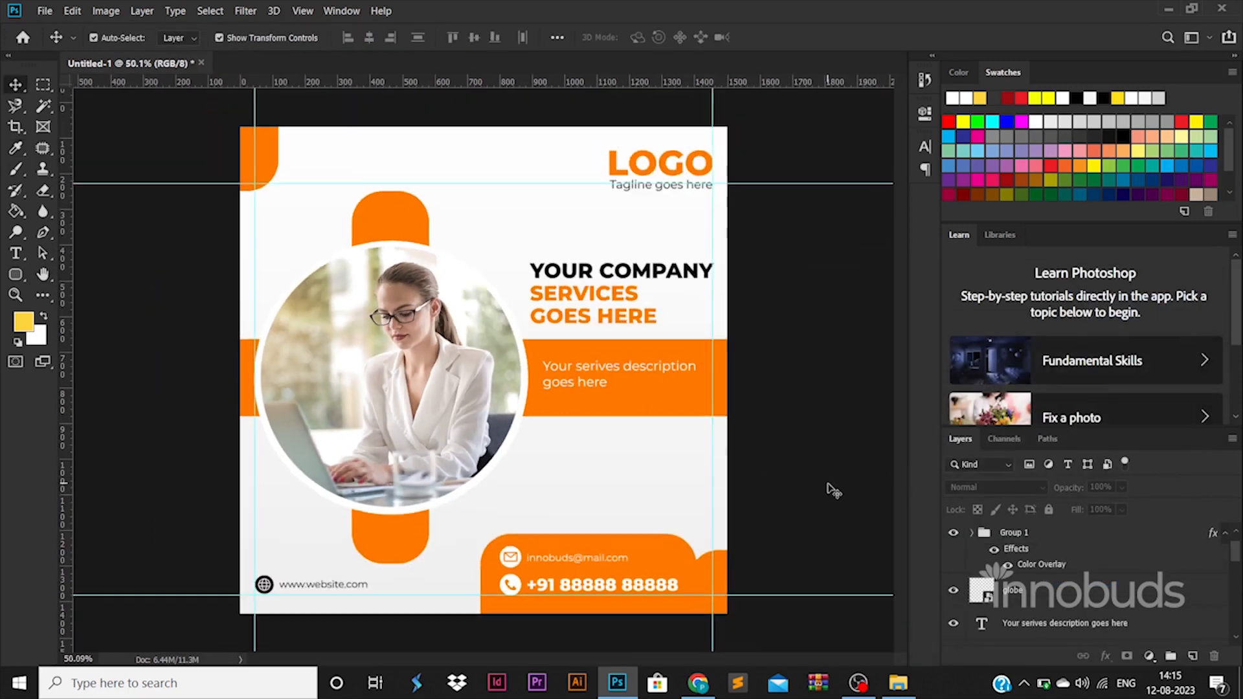
# Copy orange rounded shapes to the top-right corner and top centre, and copy the headline below the band
pyautogui.moveTo(659, 554); pyautogui.dragTo(721, 135)
pyautogui.moveTo(686, 302); pyautogui.dragTo(681, 188)
pyautogui.moveTo(267, 167); pyautogui.dragTo(578, 146)
pyautogui.click(798, 387)
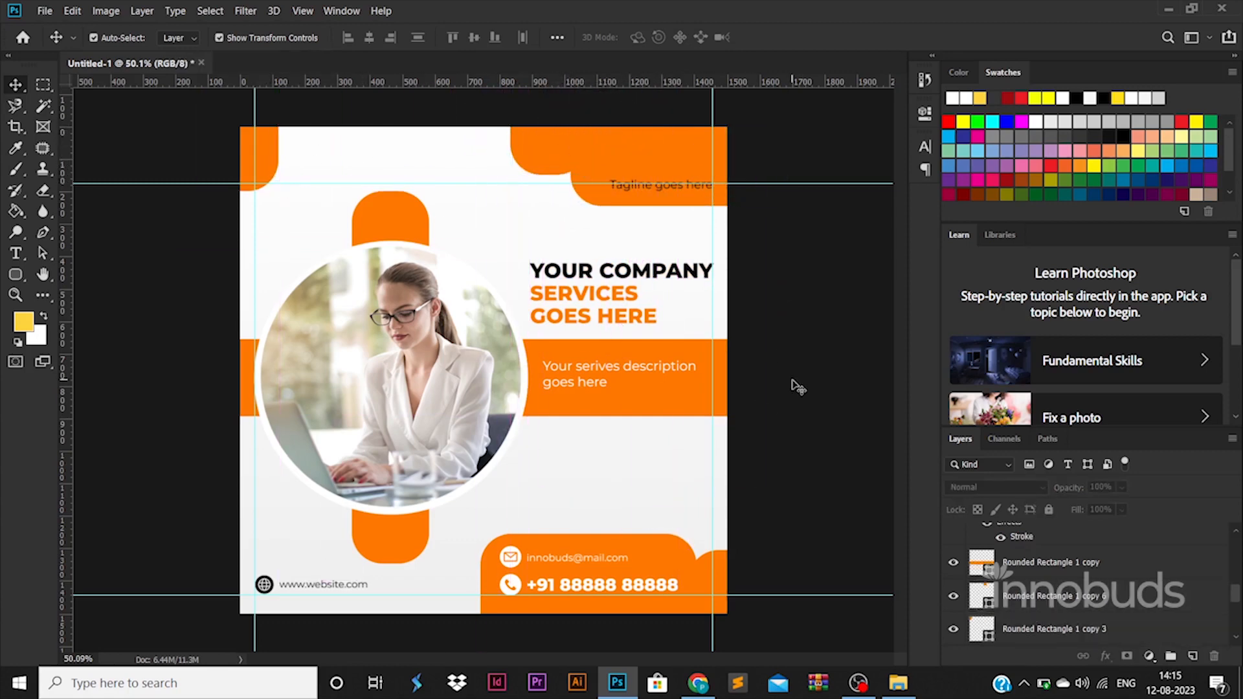
pyautogui.moveTo(650, 320); pyautogui.dragTo(638, 484)
# Retype the copied headline as 'Contact Us Now!!' in the band's orange, #ff7800
pyautogui.doubleClick(638, 484)
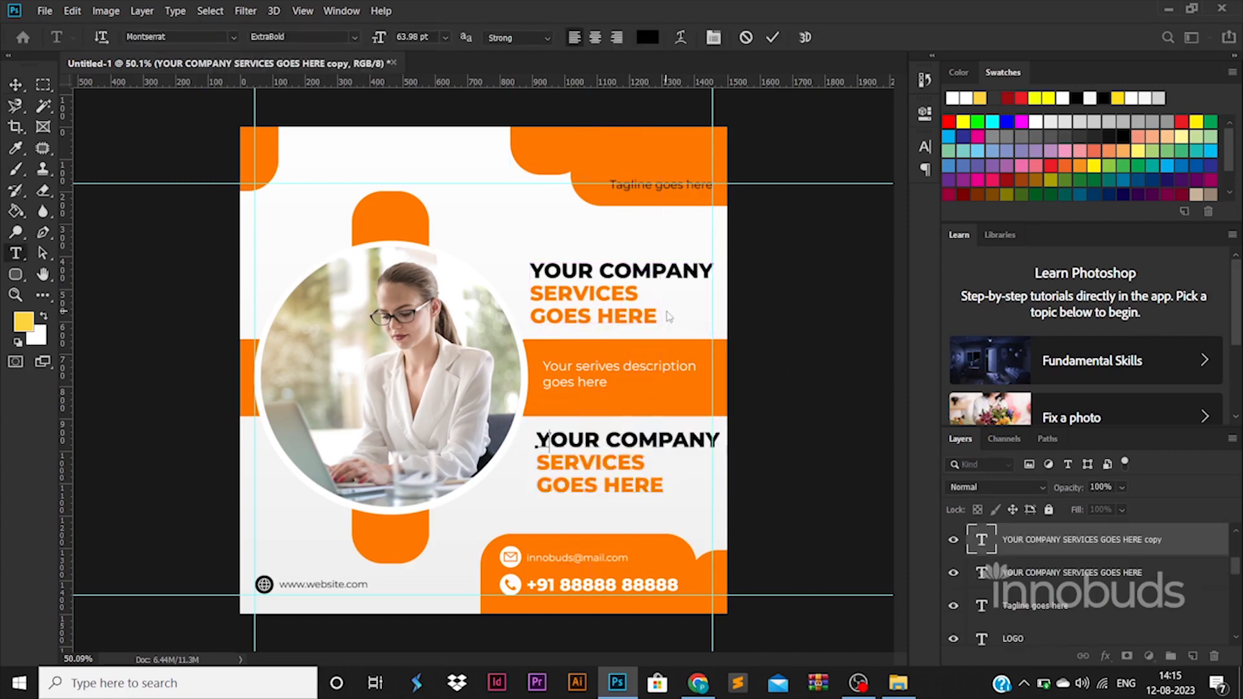
pyautogui.press('BackSpace')
pyautogui.write('Us')
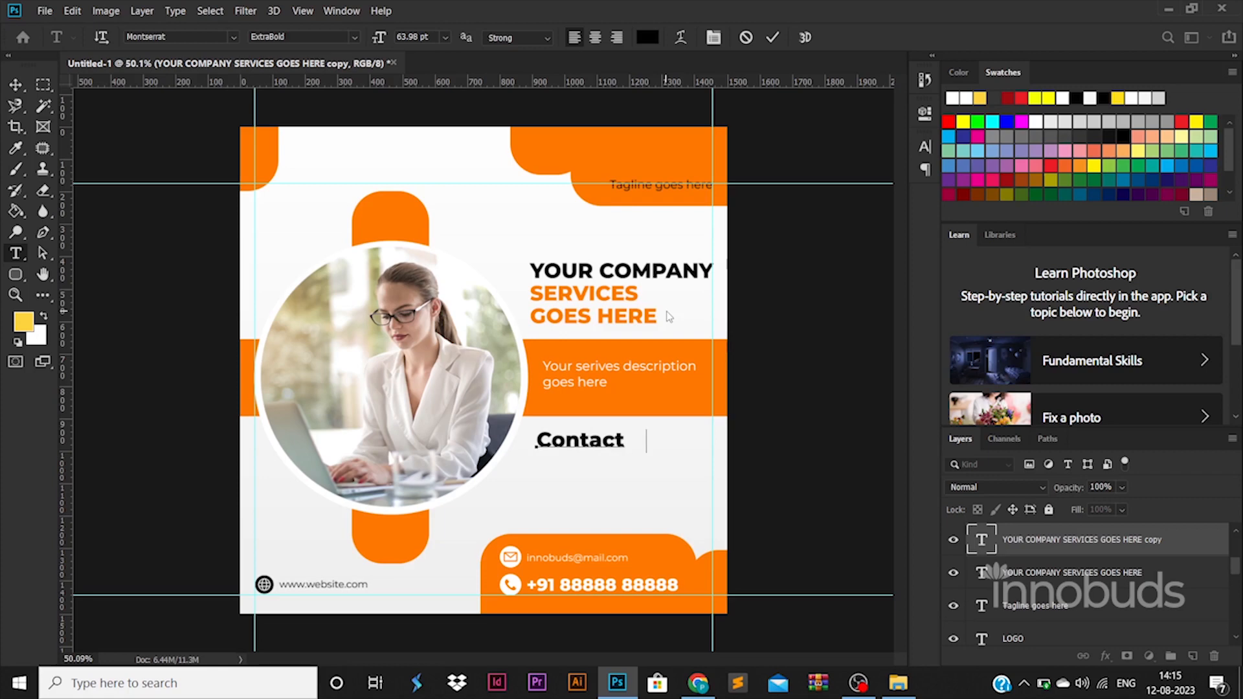
pyautogui.press('Return')
pyautogui.write('Now')
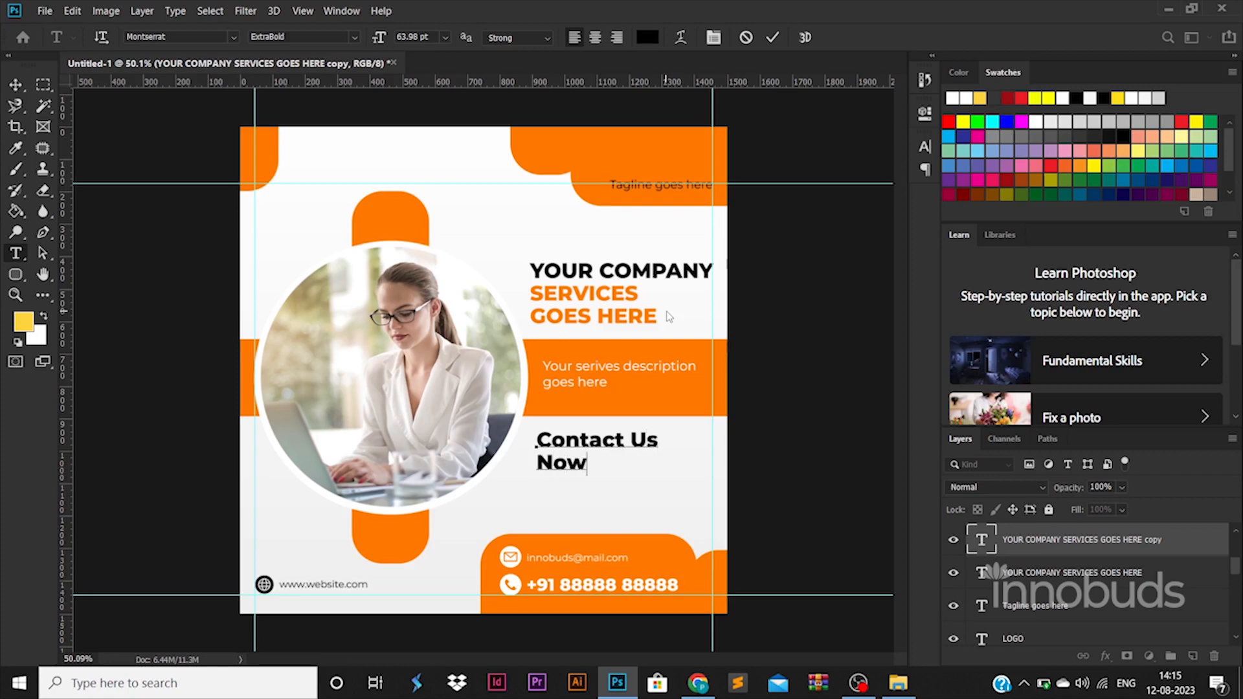
pyautogui.write('!!')
pyautogui.hotkey('ctrl', 'a')
pyautogui.click(648, 37)
pyautogui.click(698, 394)
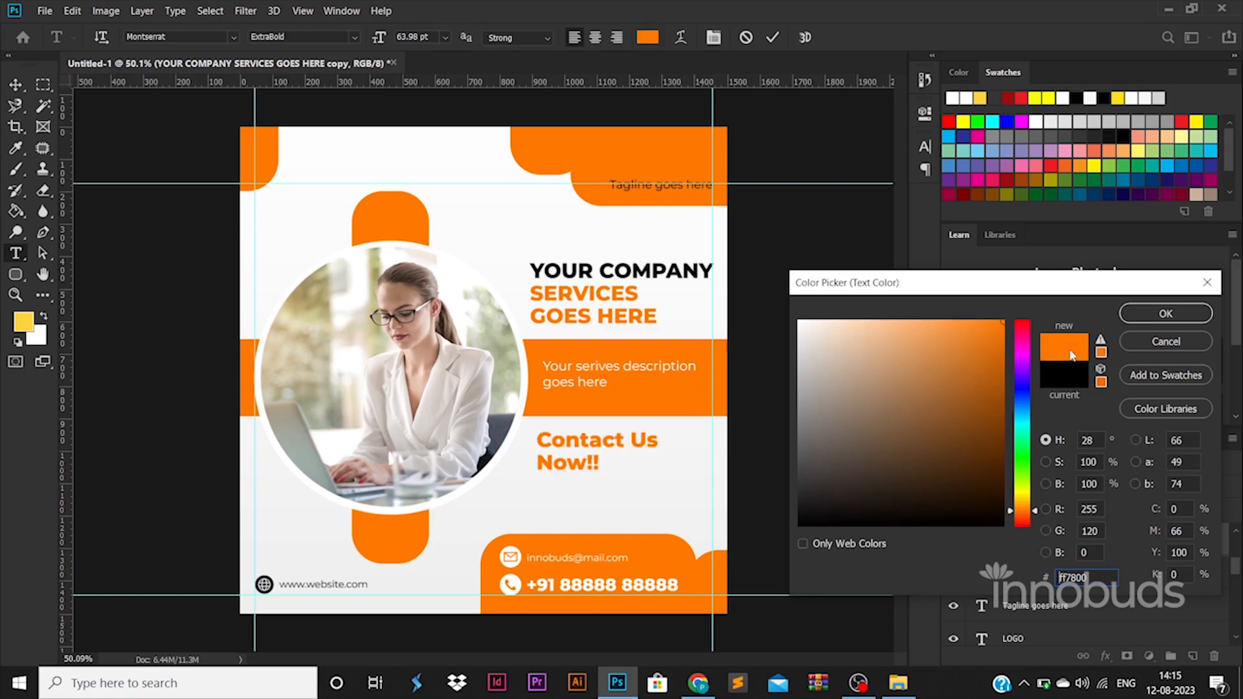
pyautogui.click(1166, 314)
pyautogui.hotkey('ctrl', 'Return')
pyautogui.doubleClick(641, 158)
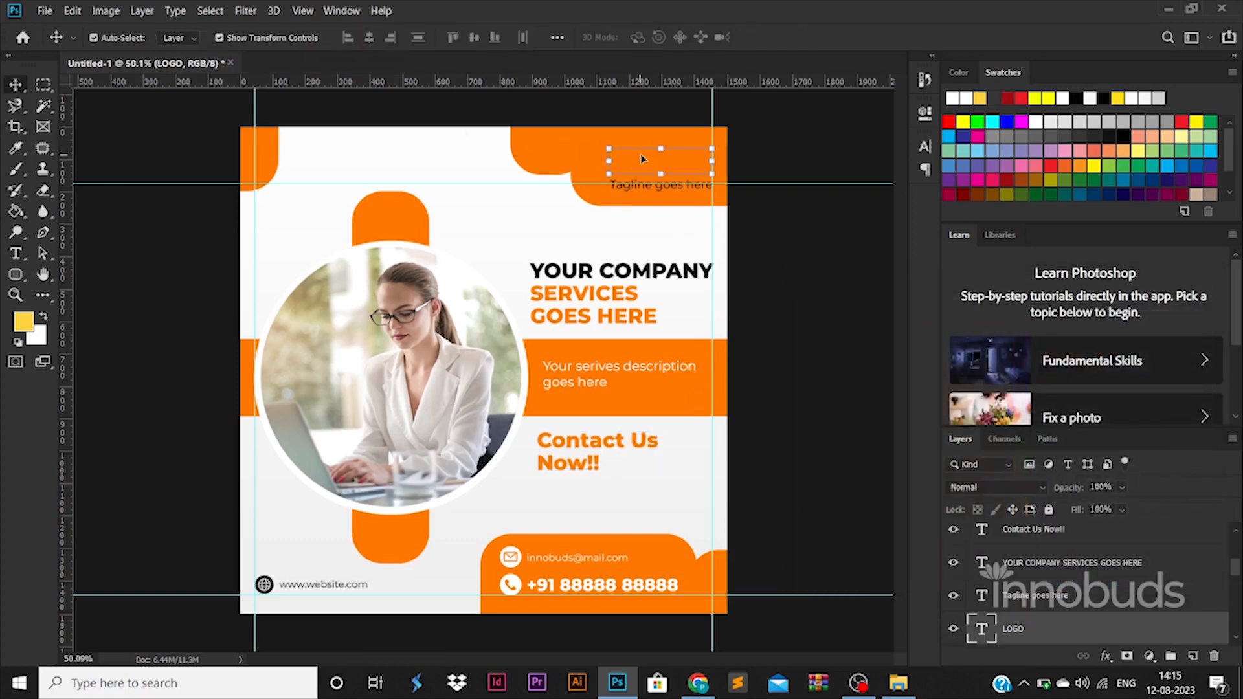
# Change the LOGO text and its tagline to white
pyautogui.hotkey('ctrl', 'a')
pyautogui.click(647, 37)
pyautogui.moveTo(818, 340); pyautogui.dragTo(777, 254)
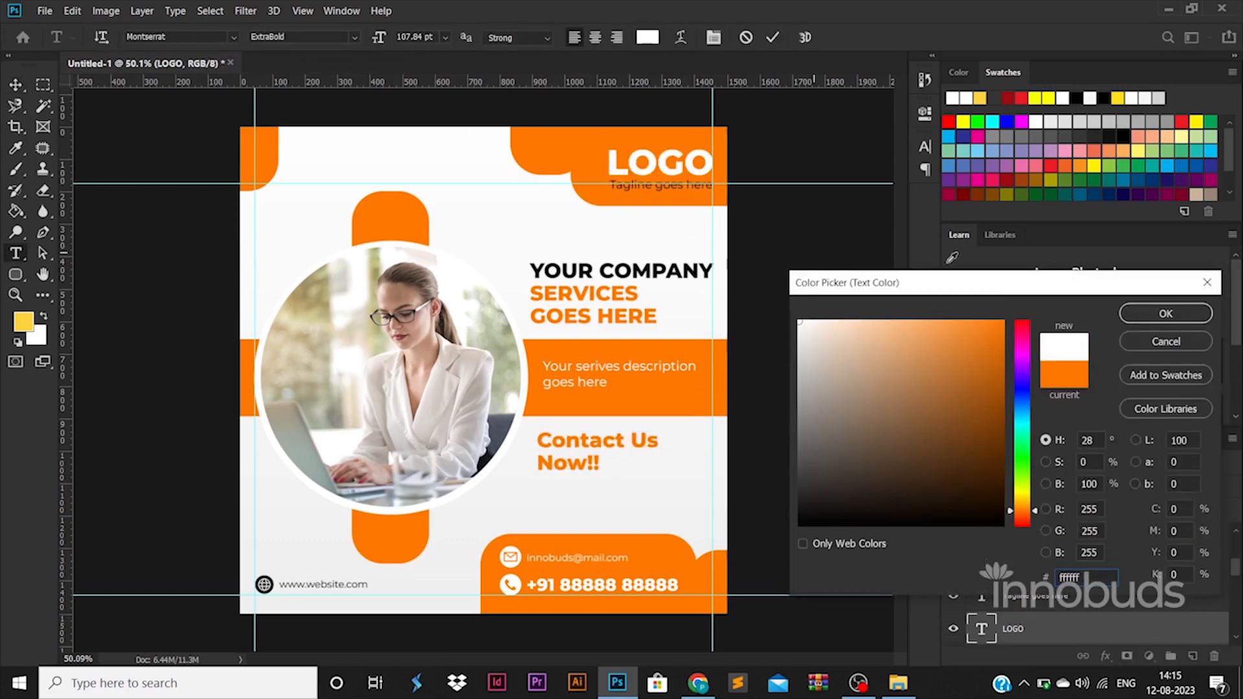
pyautogui.click(1166, 314)
pyautogui.hotkey('ctrl', 'Return')
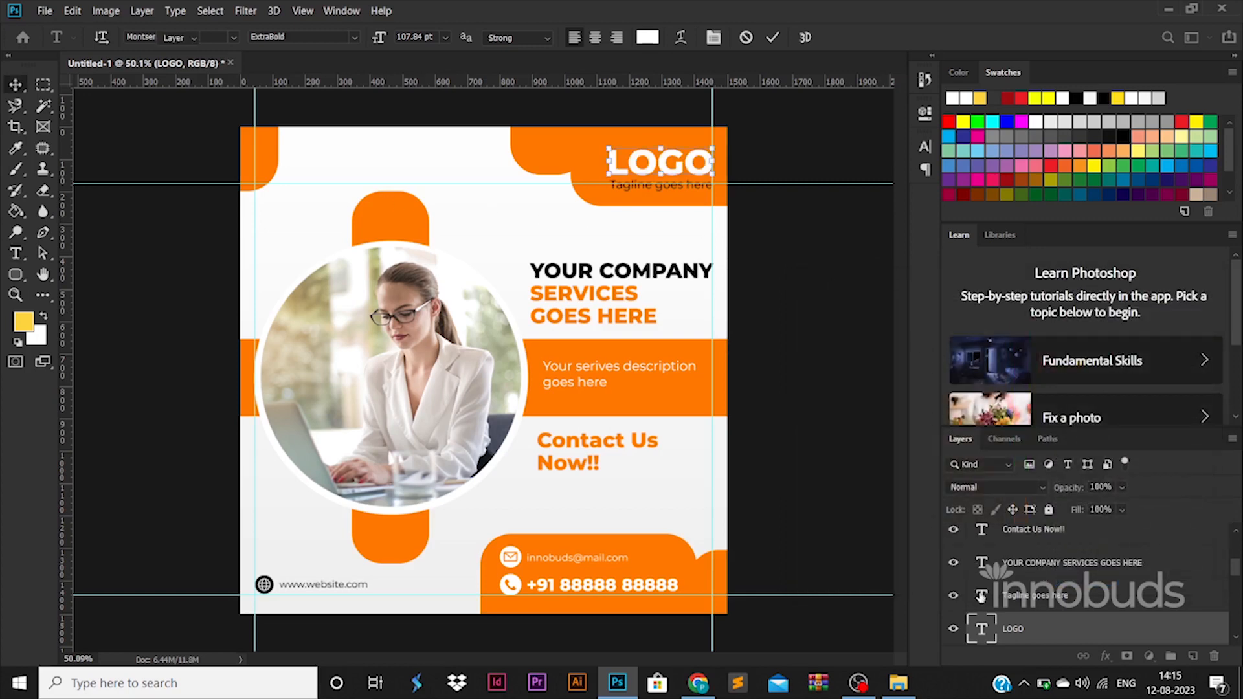
pyautogui.doubleClick(982, 595)
pyautogui.click(648, 37)
pyautogui.moveTo(896, 400); pyautogui.dragTo(668, 174)
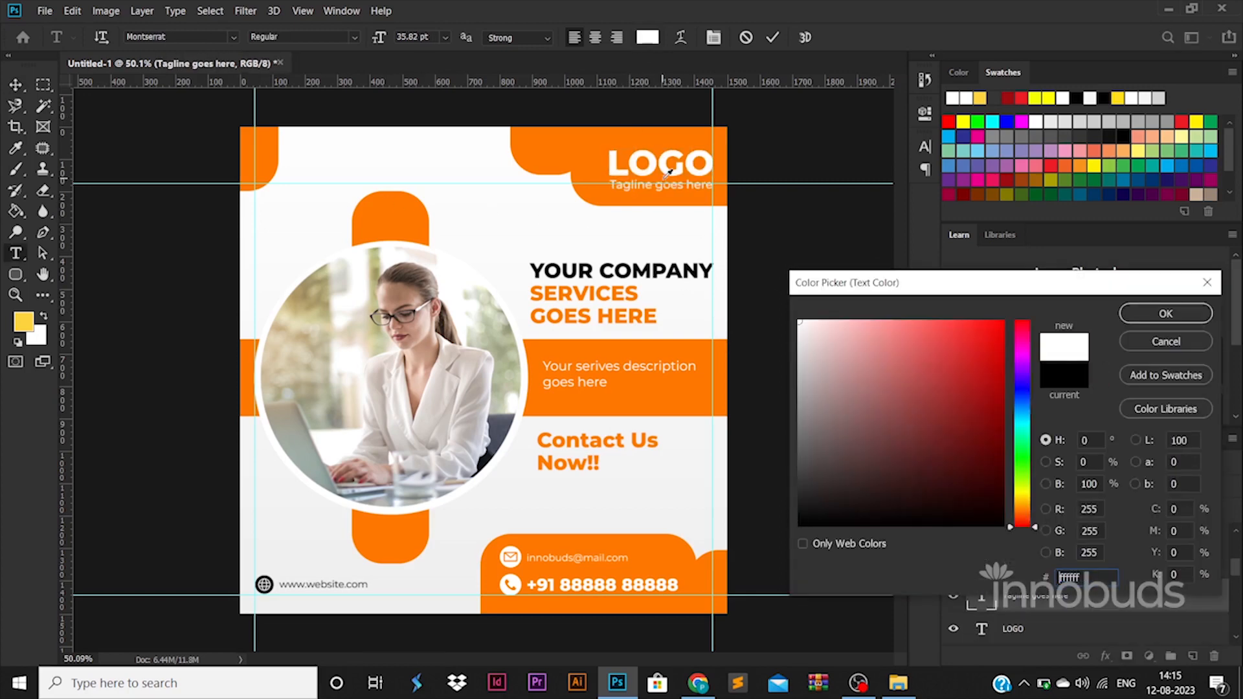
pyautogui.click(1164, 313)
pyautogui.click(17, 86)
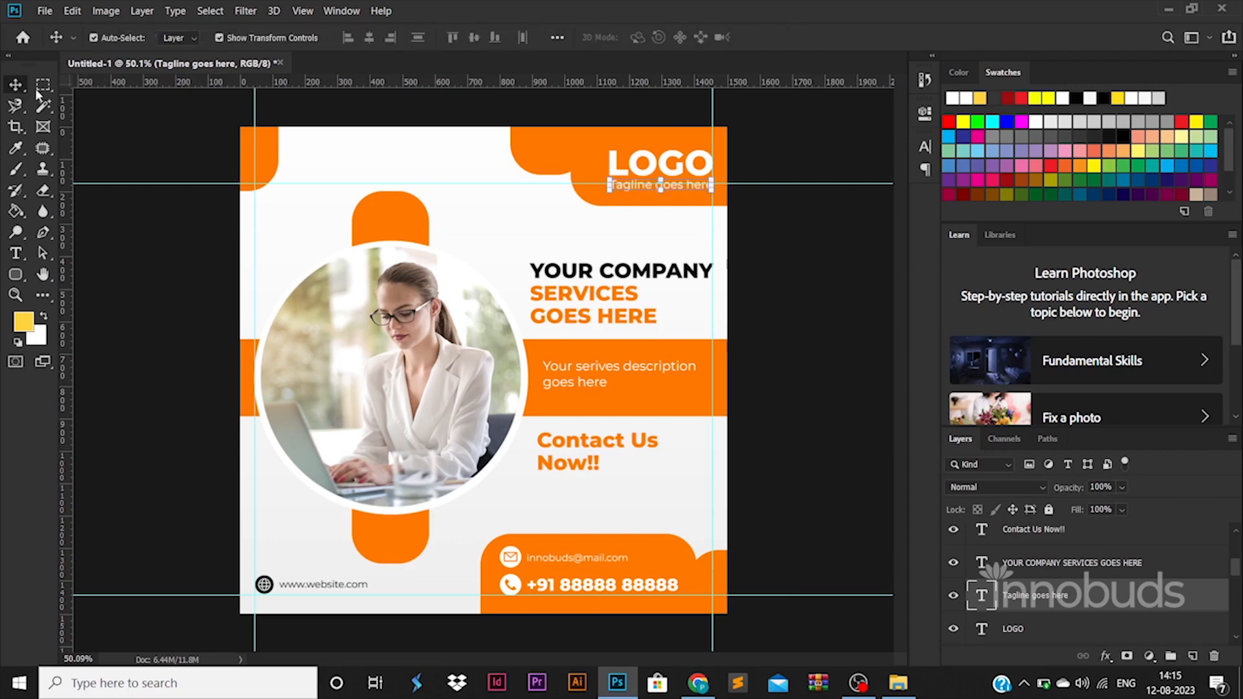
# Add a guide near the top and nudge the LOGO and tagline up to it
pyautogui.moveTo(565, 183); pyautogui.dragTo(565, 142)
pyautogui.click(642, 170)
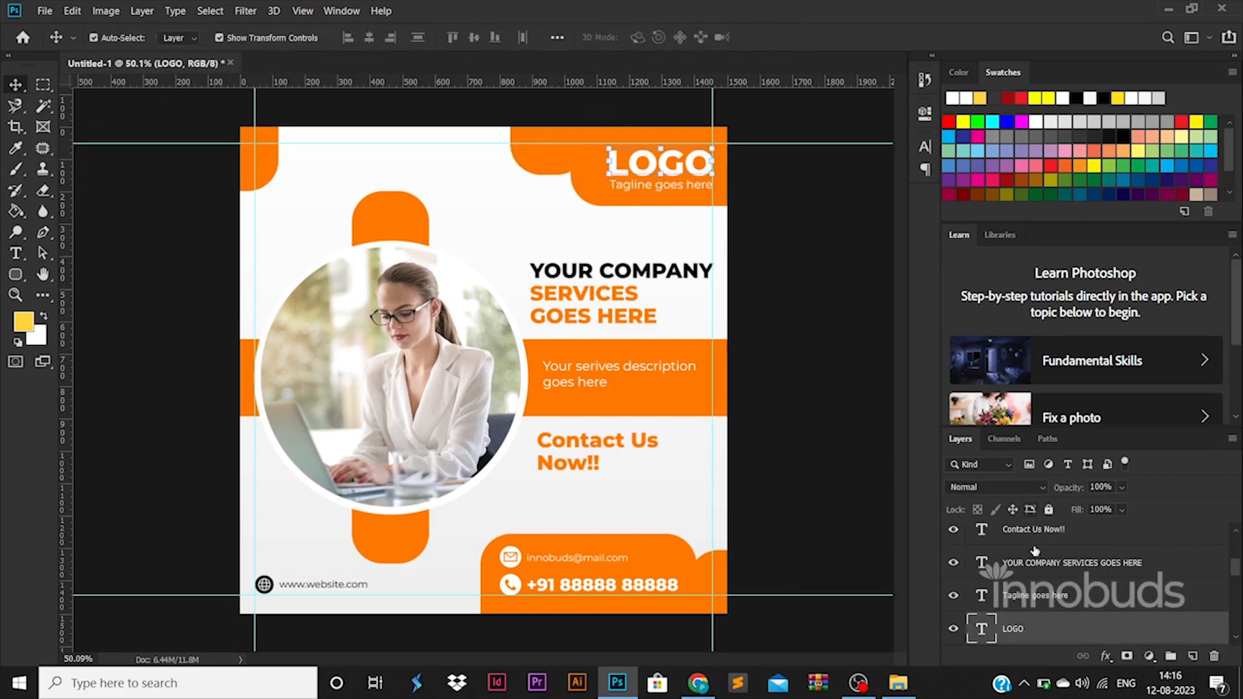
pyautogui.keyDown('shift'); pyautogui.click(1040, 590); pyautogui.keyUp('shift')
pyautogui.press('Up')
pyautogui.press('Up')
pyautogui.press('Up')
pyautogui.press('Up')
pyautogui.press('Up')
pyautogui.press('Up')
pyautogui.press('Up')
pyautogui.press('Up')
pyautogui.press('Up')
pyautogui.press('Up')
pyautogui.press('Up')
pyautogui.press('Up')
pyautogui.press('Up')
pyautogui.press('Up')
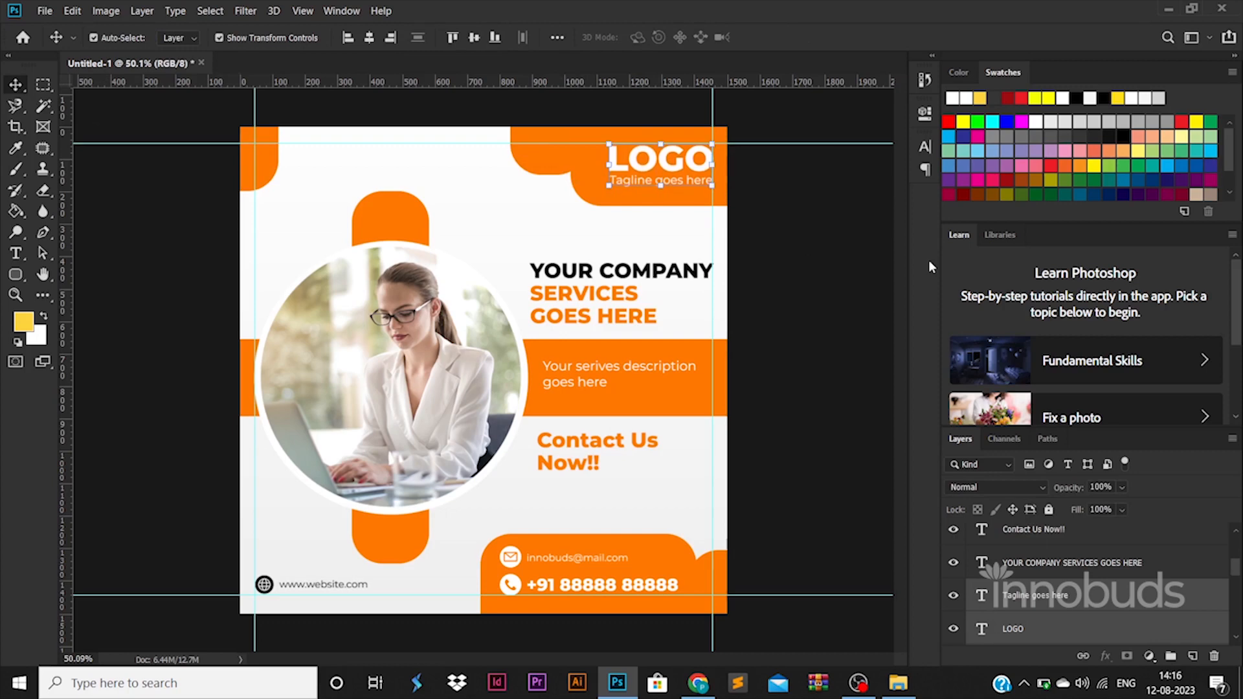
pyautogui.click(799, 316)
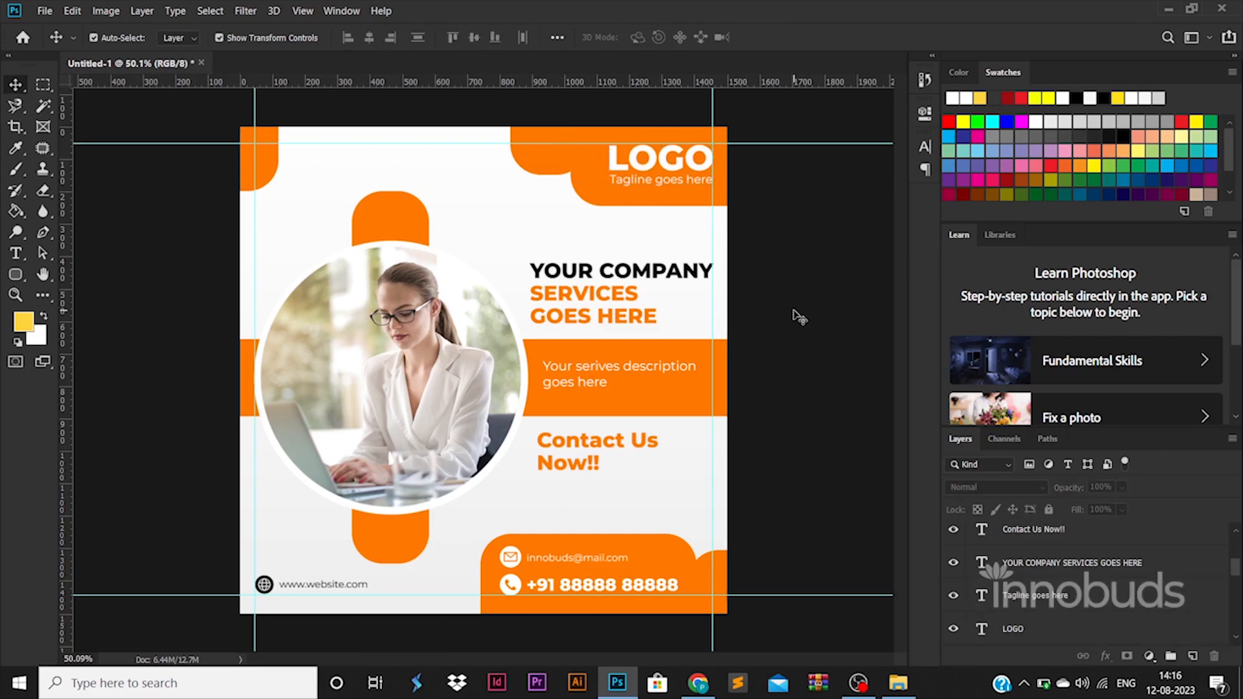
pyautogui.click(417, 552)
pyautogui.click(518, 519)
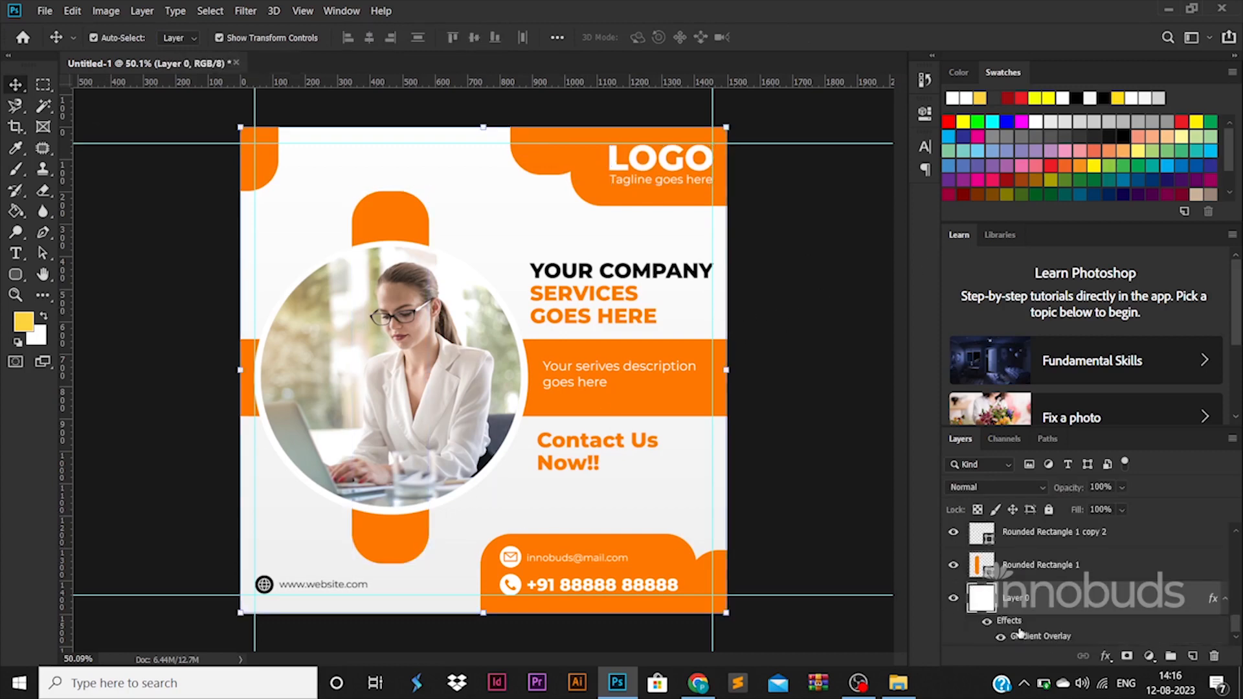
# Hide Layer 0's Gradient Overlay so the poster background is plain white
pyautogui.click(1003, 637)
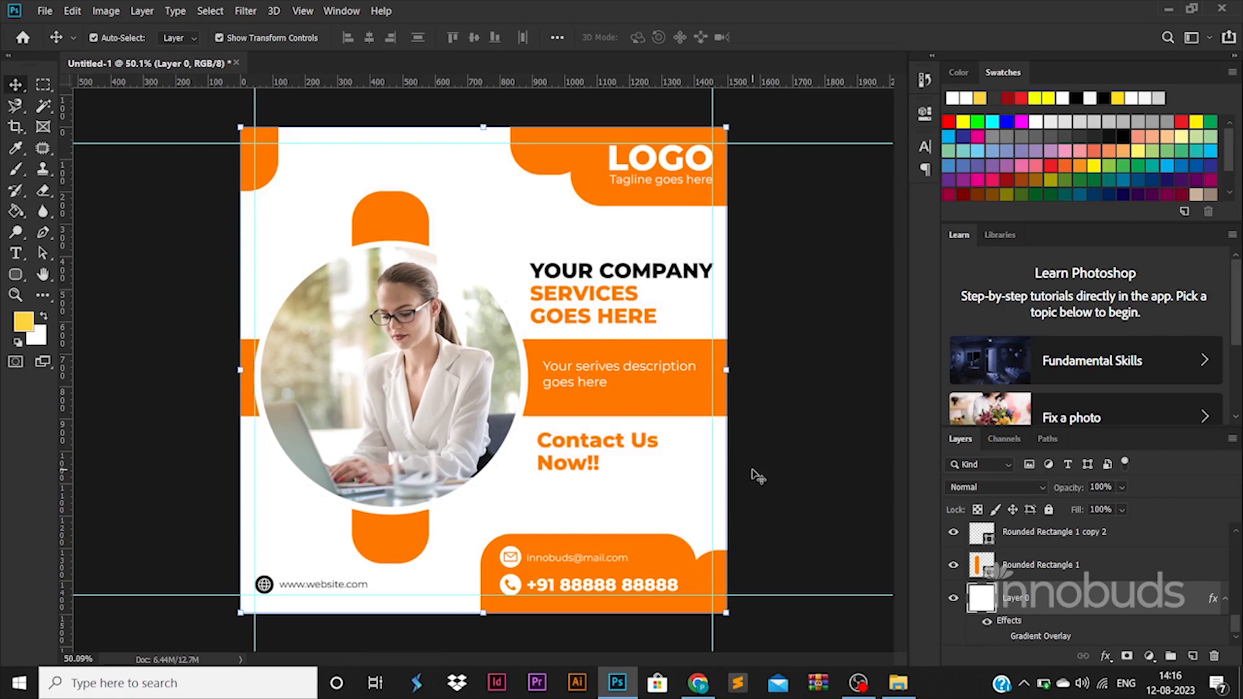
pyautogui.press('ctrl')
# Save for Web as poster.jpg in the AAAAAAAYOUTUBE > videos > 69-40 folder
pyautogui.hotkey('ctrl', 'alt', 'shift', 's')
pyautogui.press('Return')
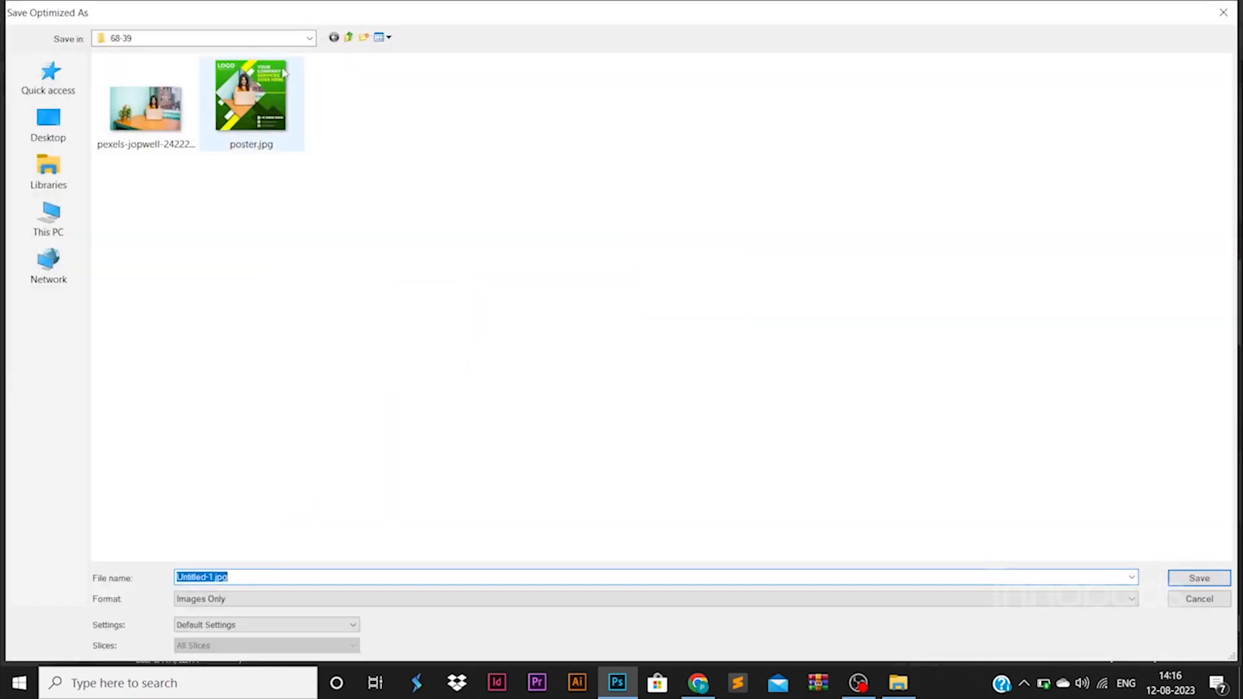
pyautogui.click(284, 39)
pyautogui.click(213, 262)
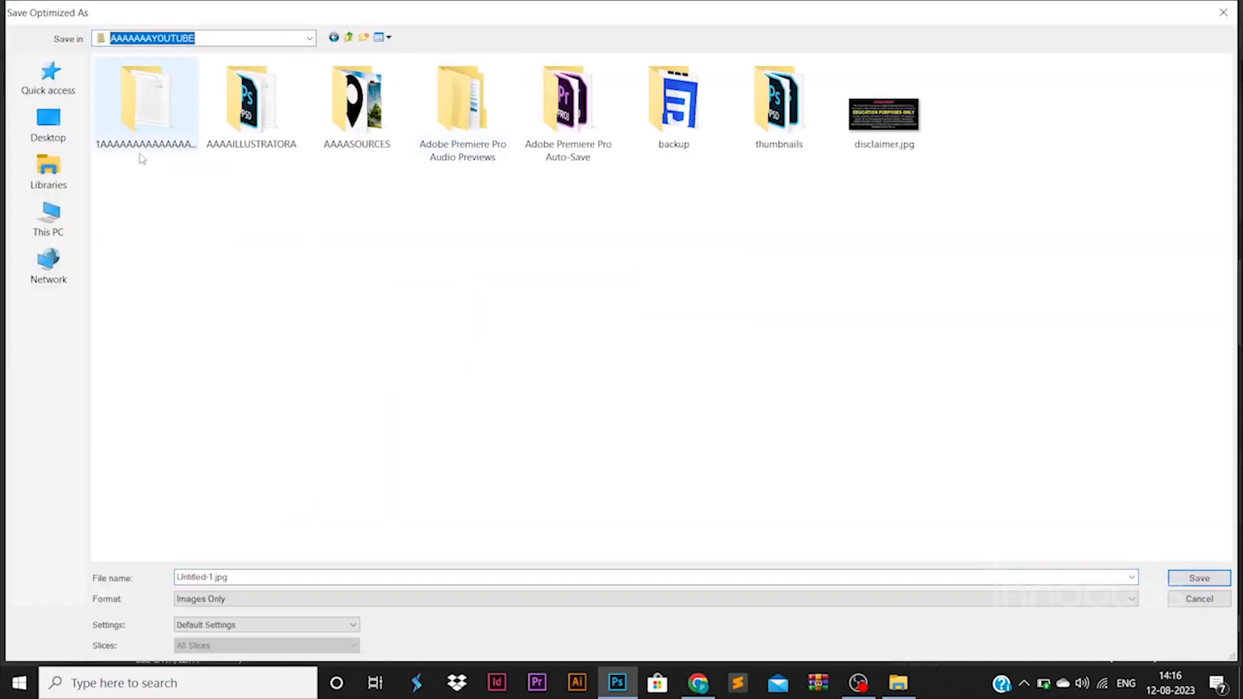
pyautogui.doubleClick(140, 154)
pyautogui.doubleClick(662, 513)
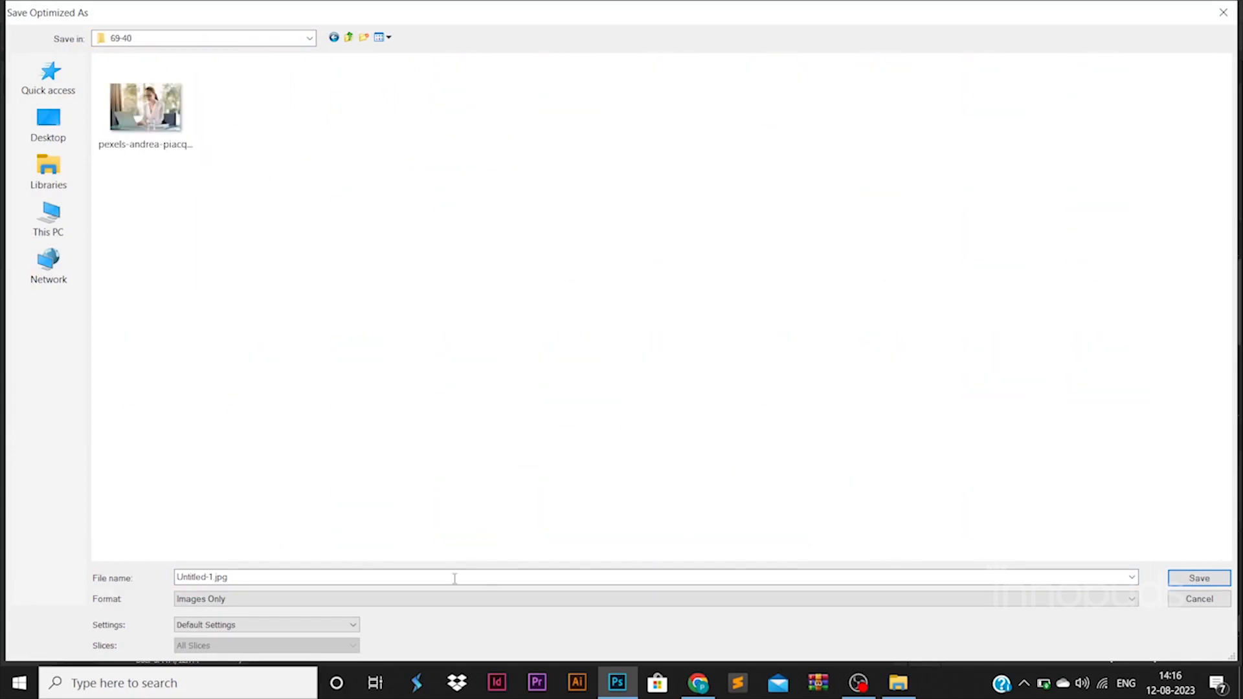
pyautogui.click(456, 579)
pyautogui.write('poster')
pyautogui.press('Return')
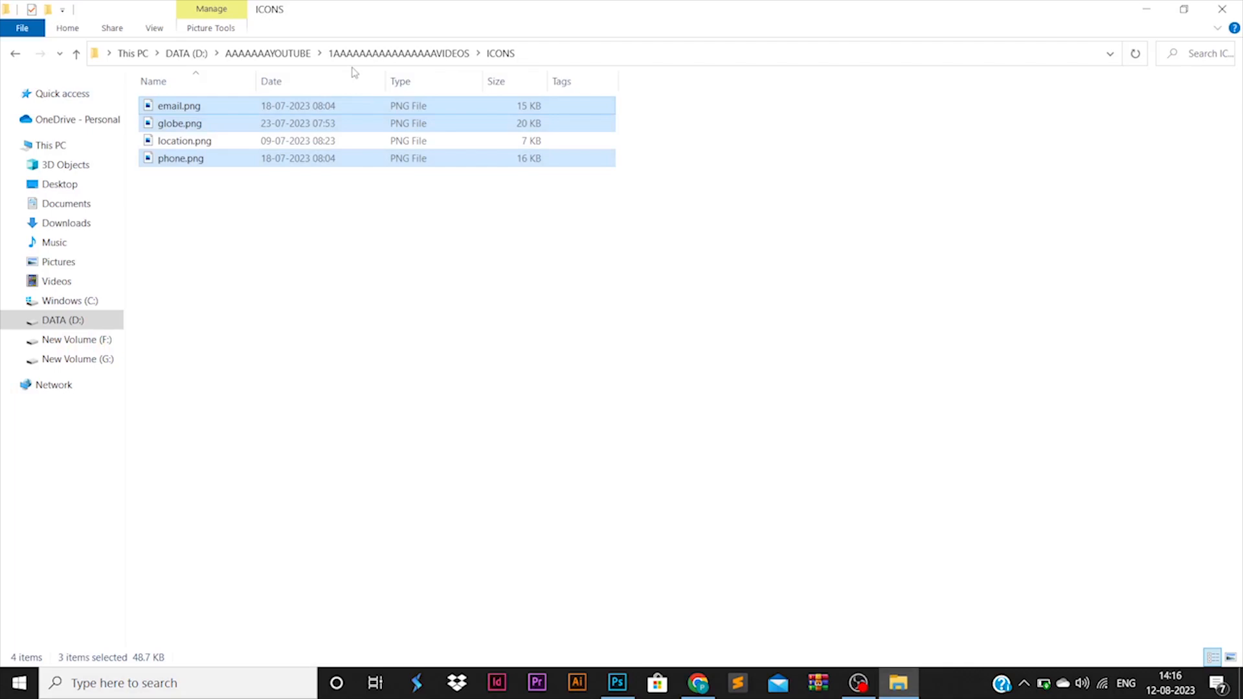
# Open poster.jpg from the 69-40 folder to check it, then switch back to Photoshop
pyautogui.click(421, 58)
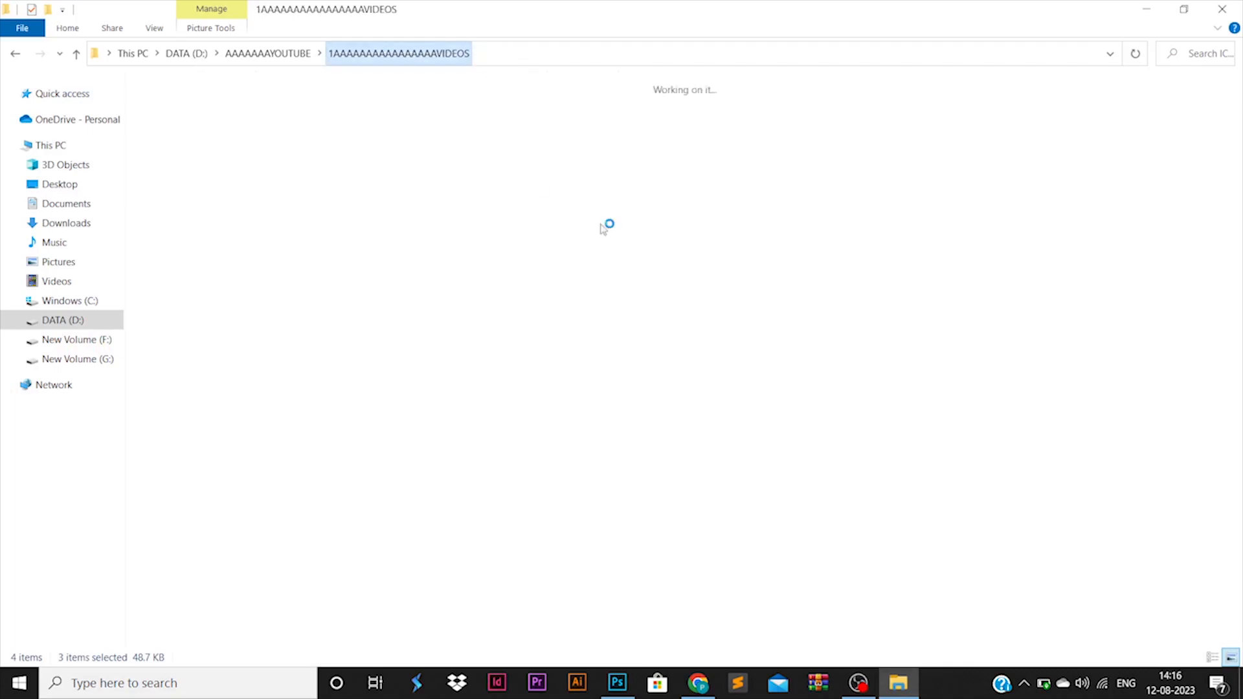
pyautogui.doubleClick(1193, 327)
pyautogui.click(389, 126)
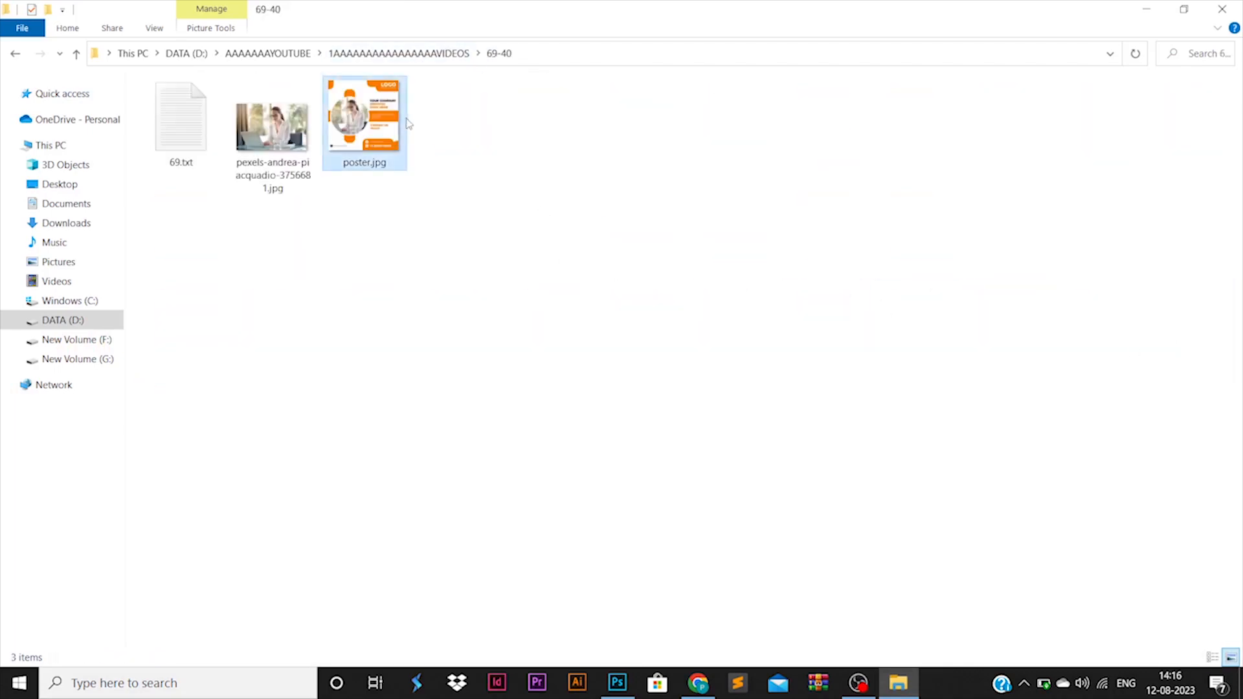
pyautogui.rightClick(405, 108)
pyautogui.click(430, 117)
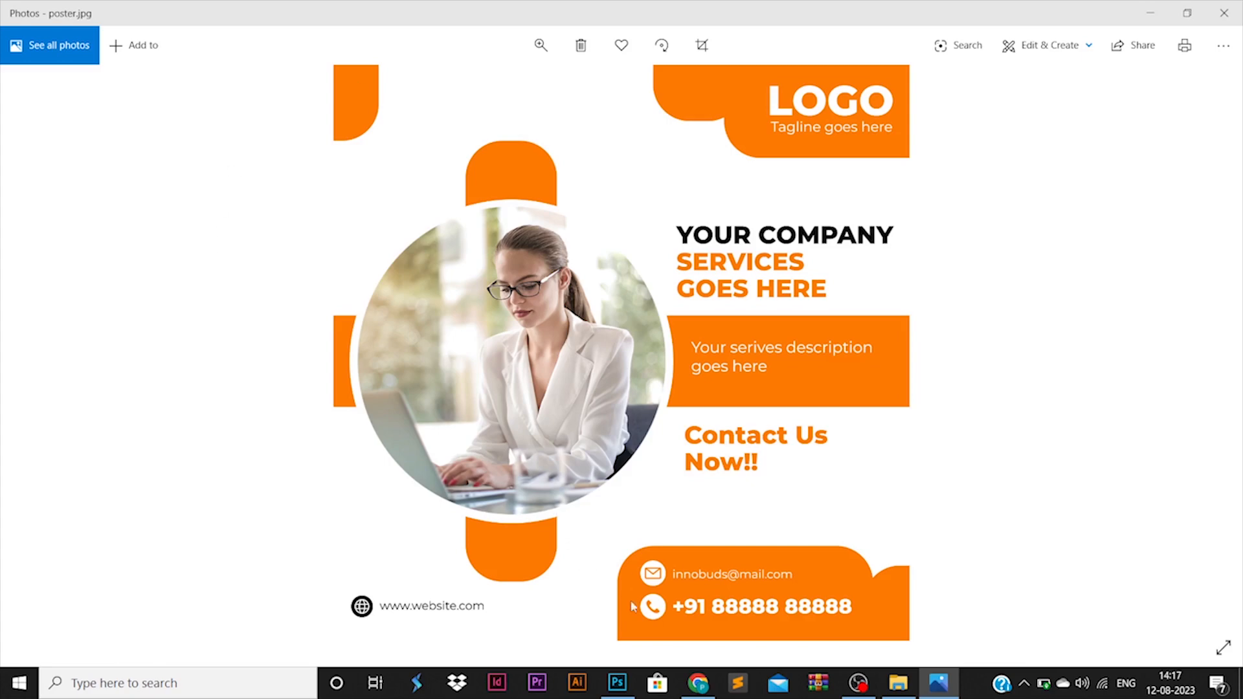
pyautogui.click(617, 683)
pyautogui.click(803, 462)
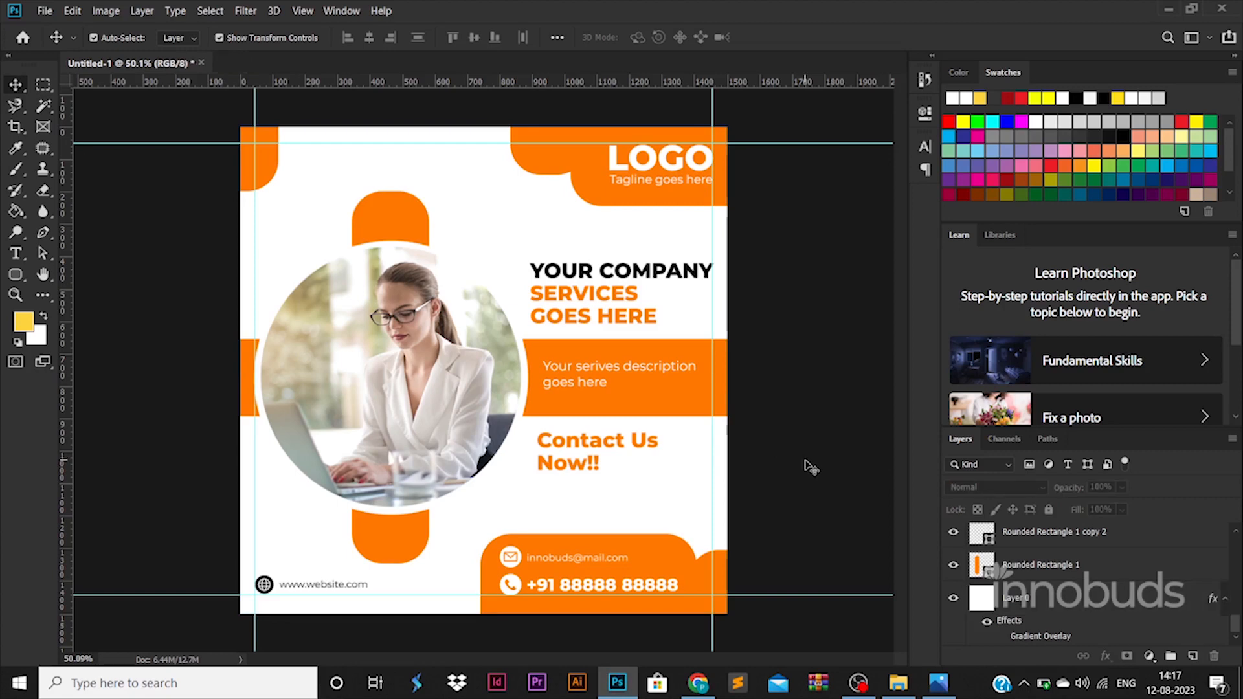